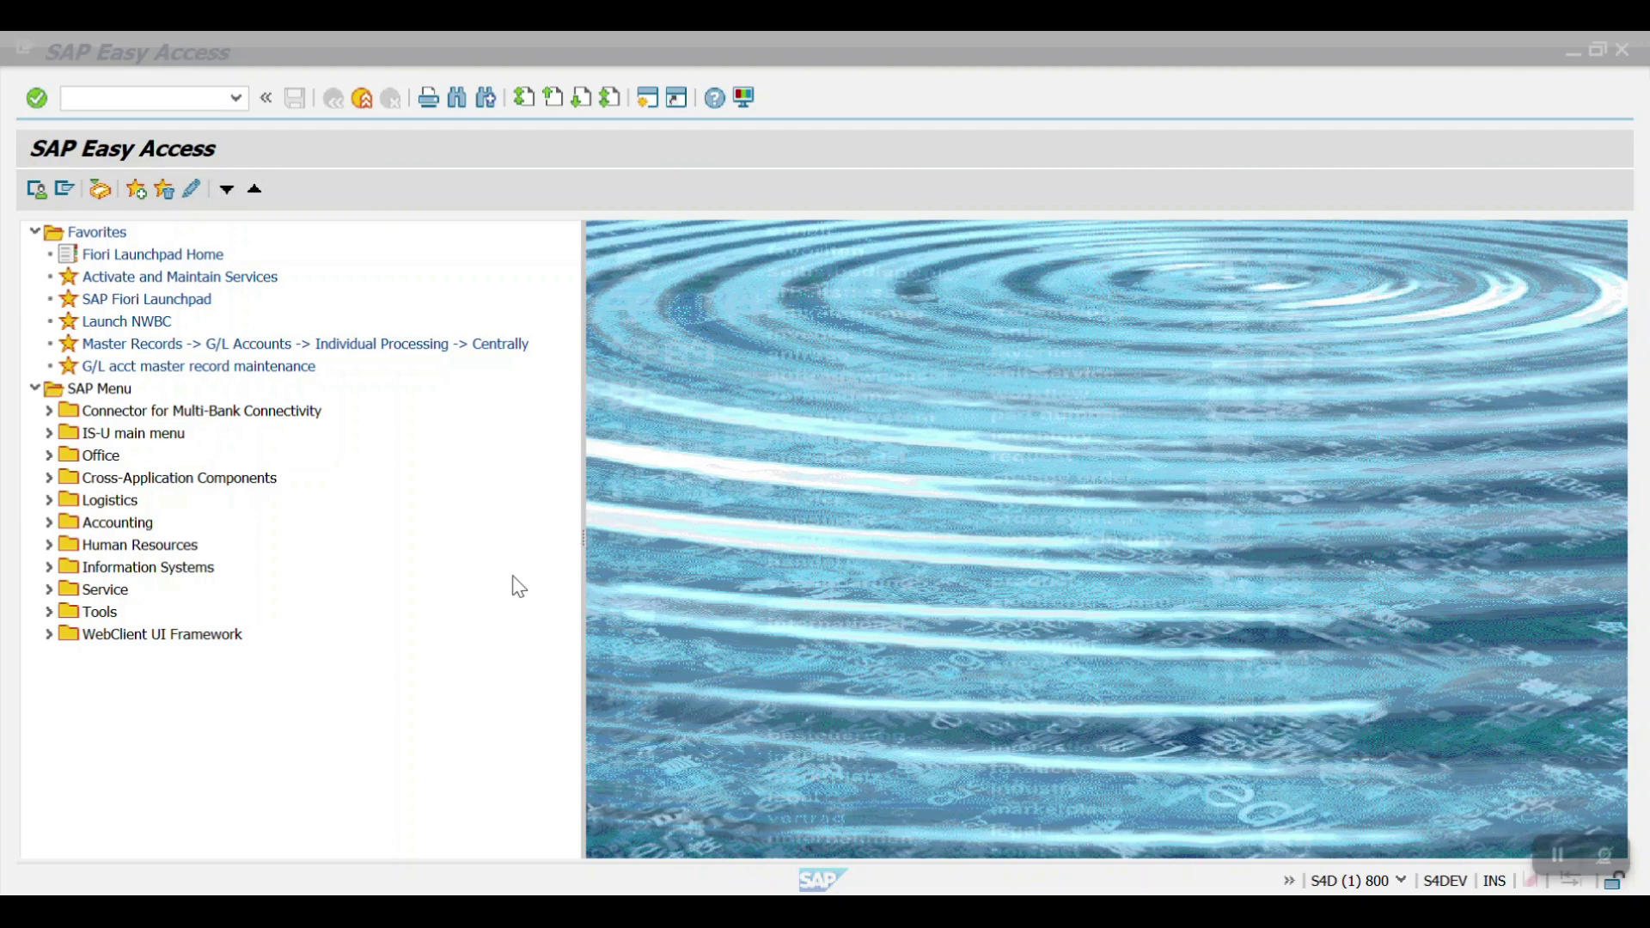
Step: Switch to the Chrome browser, open the Fiori 2023 launchpad, and log on with the user name and account password
key(alt+Tab)
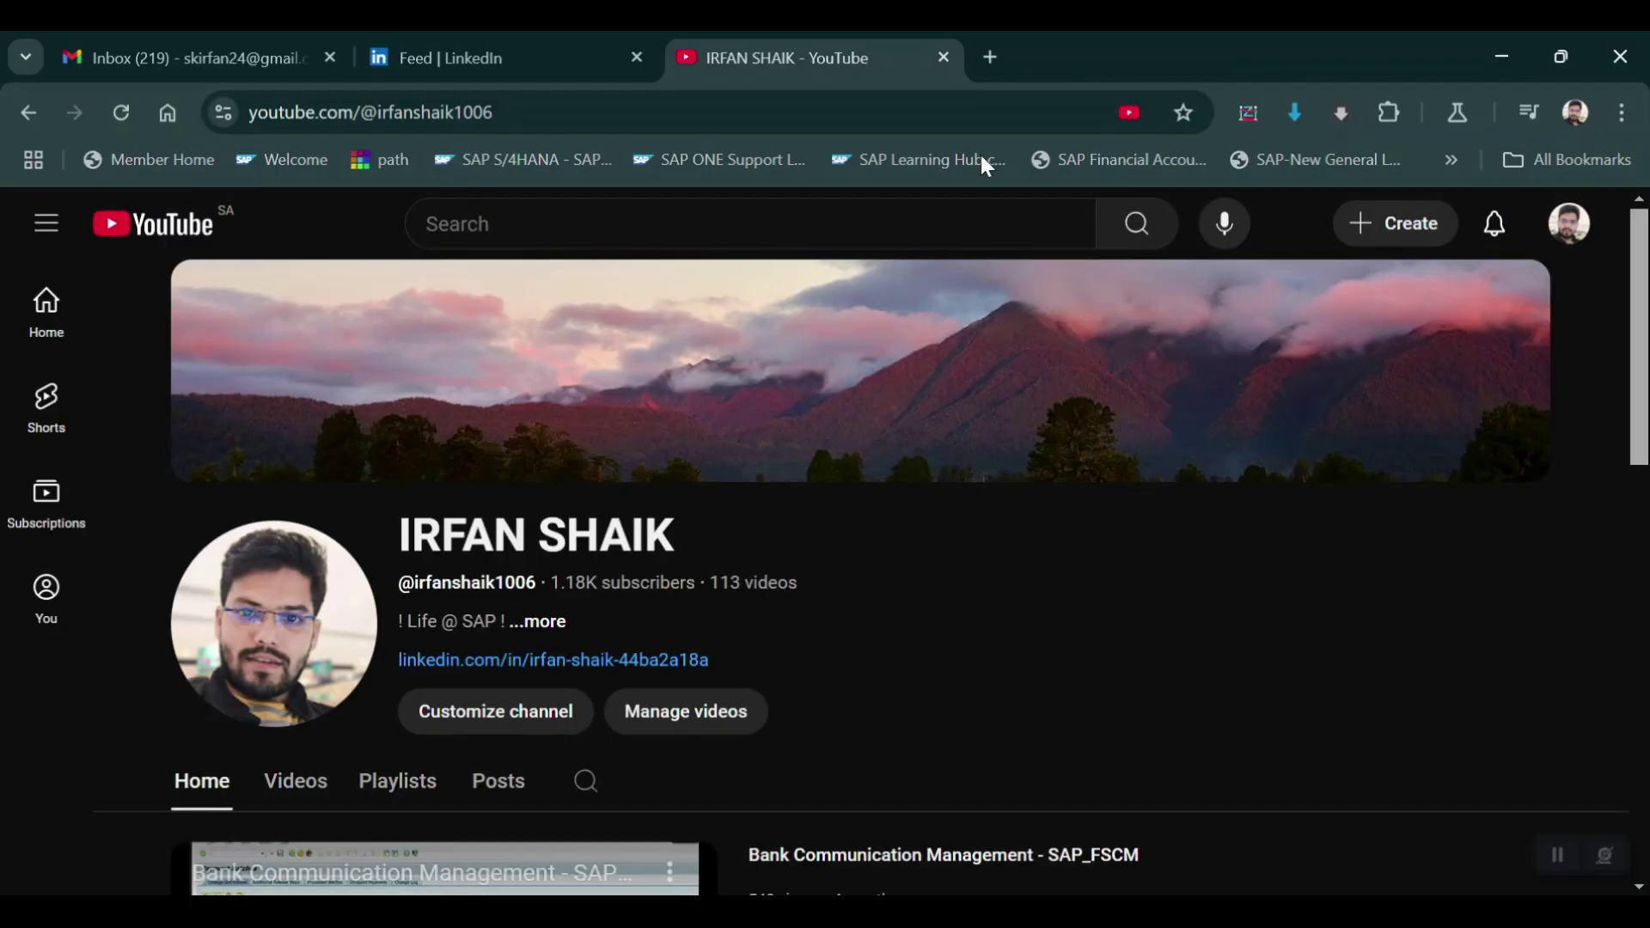
click(986, 68)
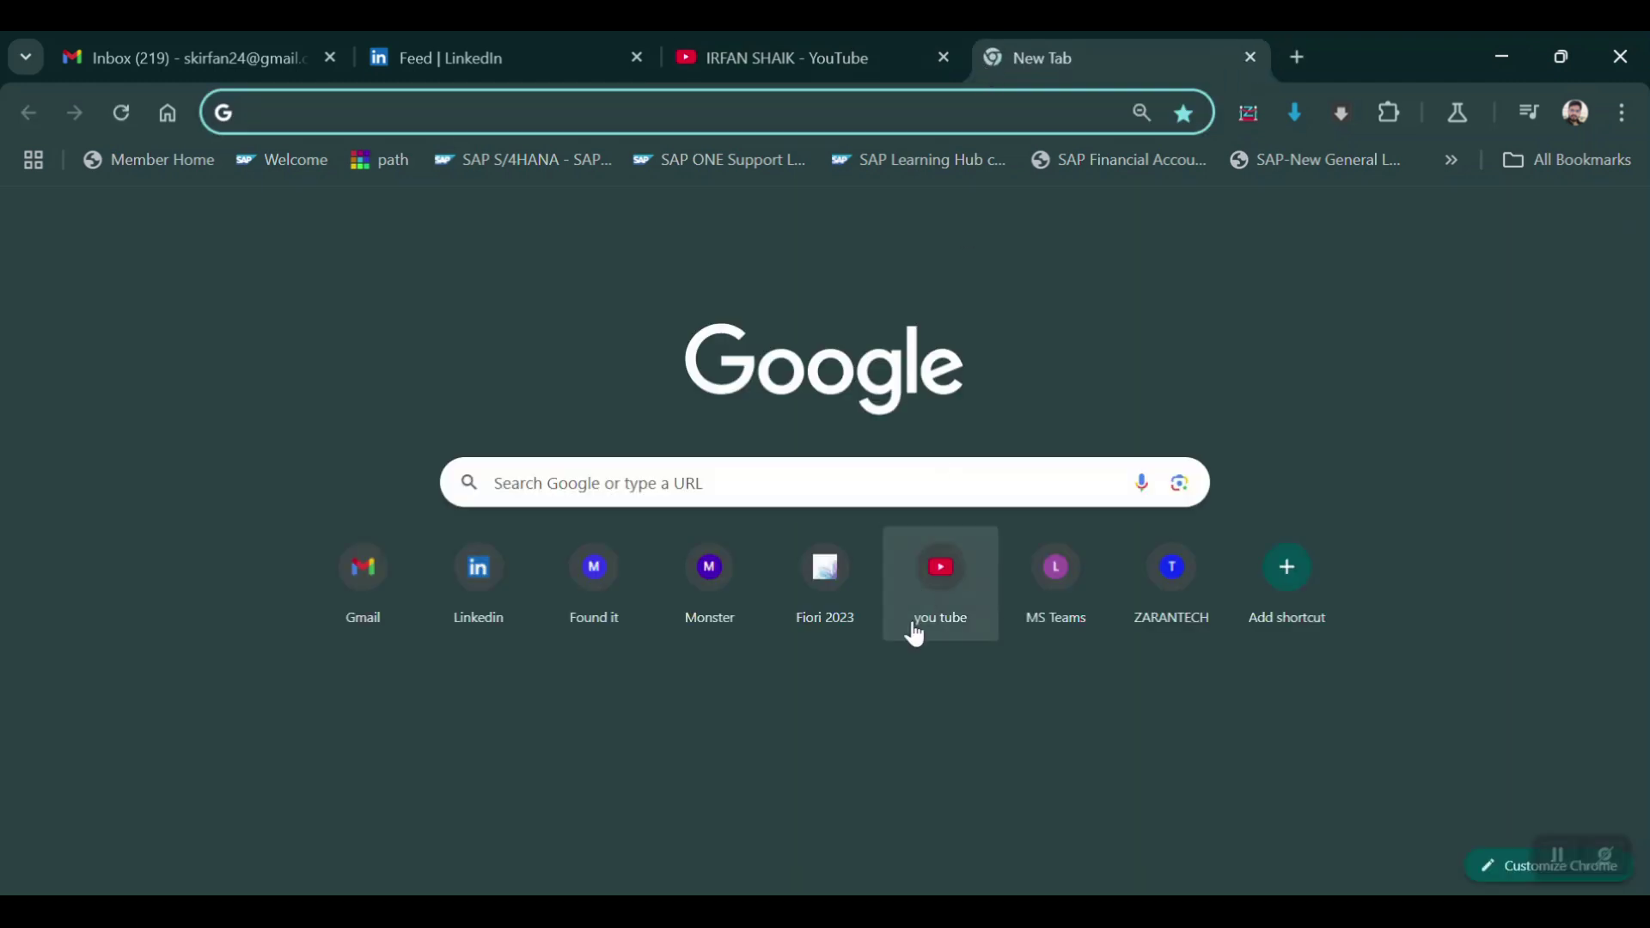
click(807, 615)
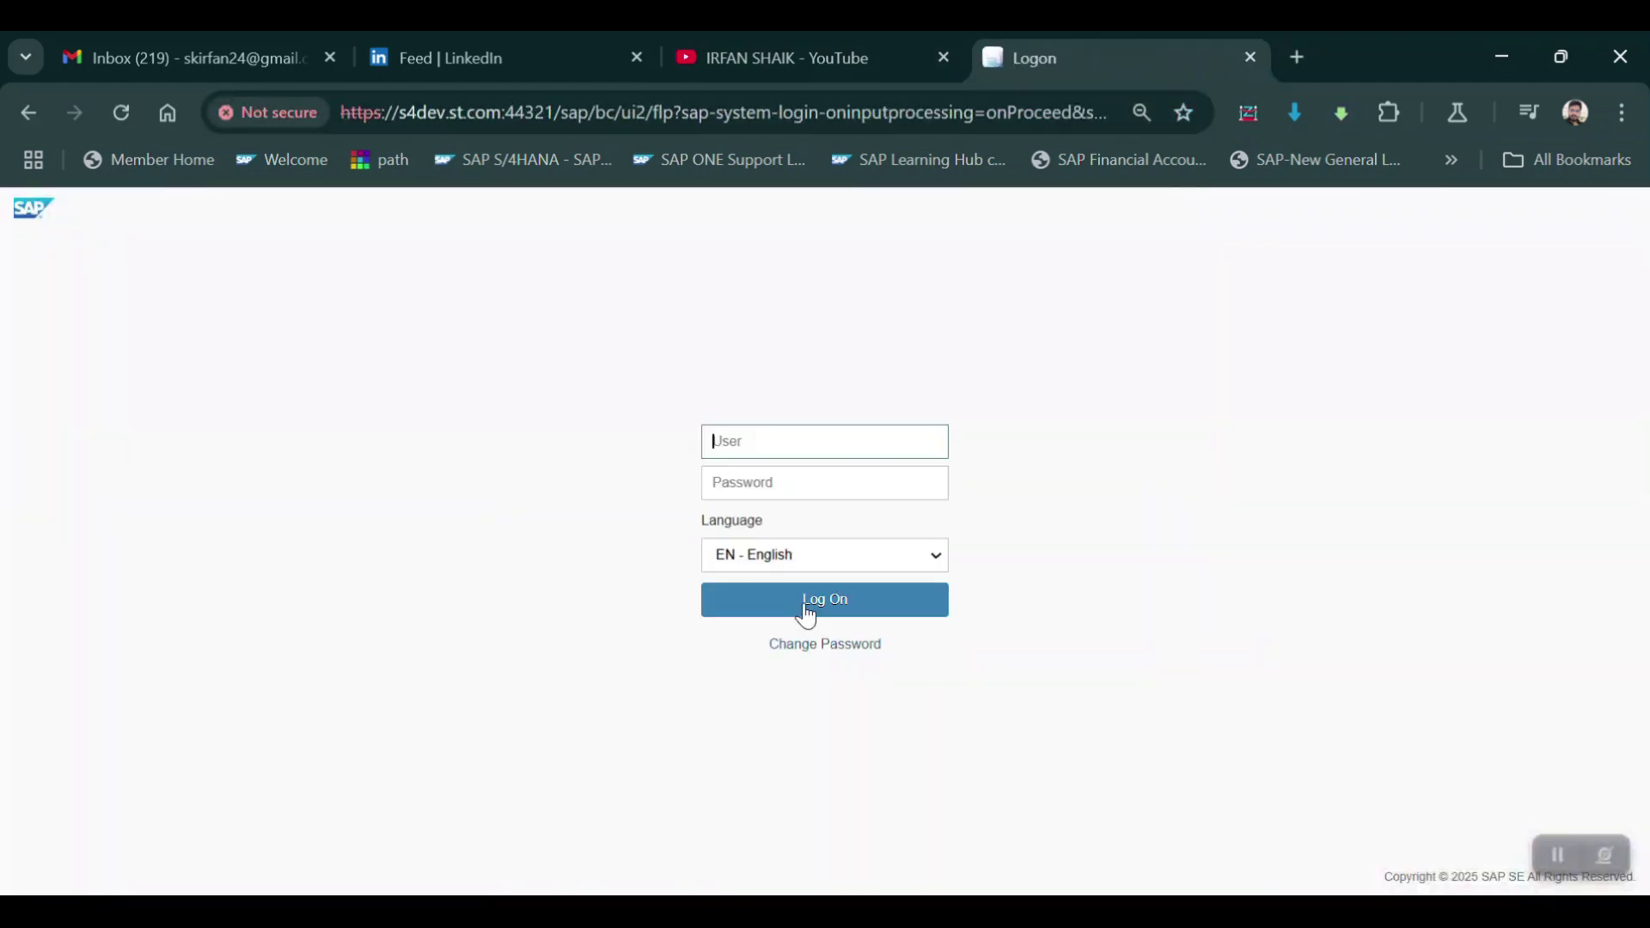
text(irfan)
key(Tab)
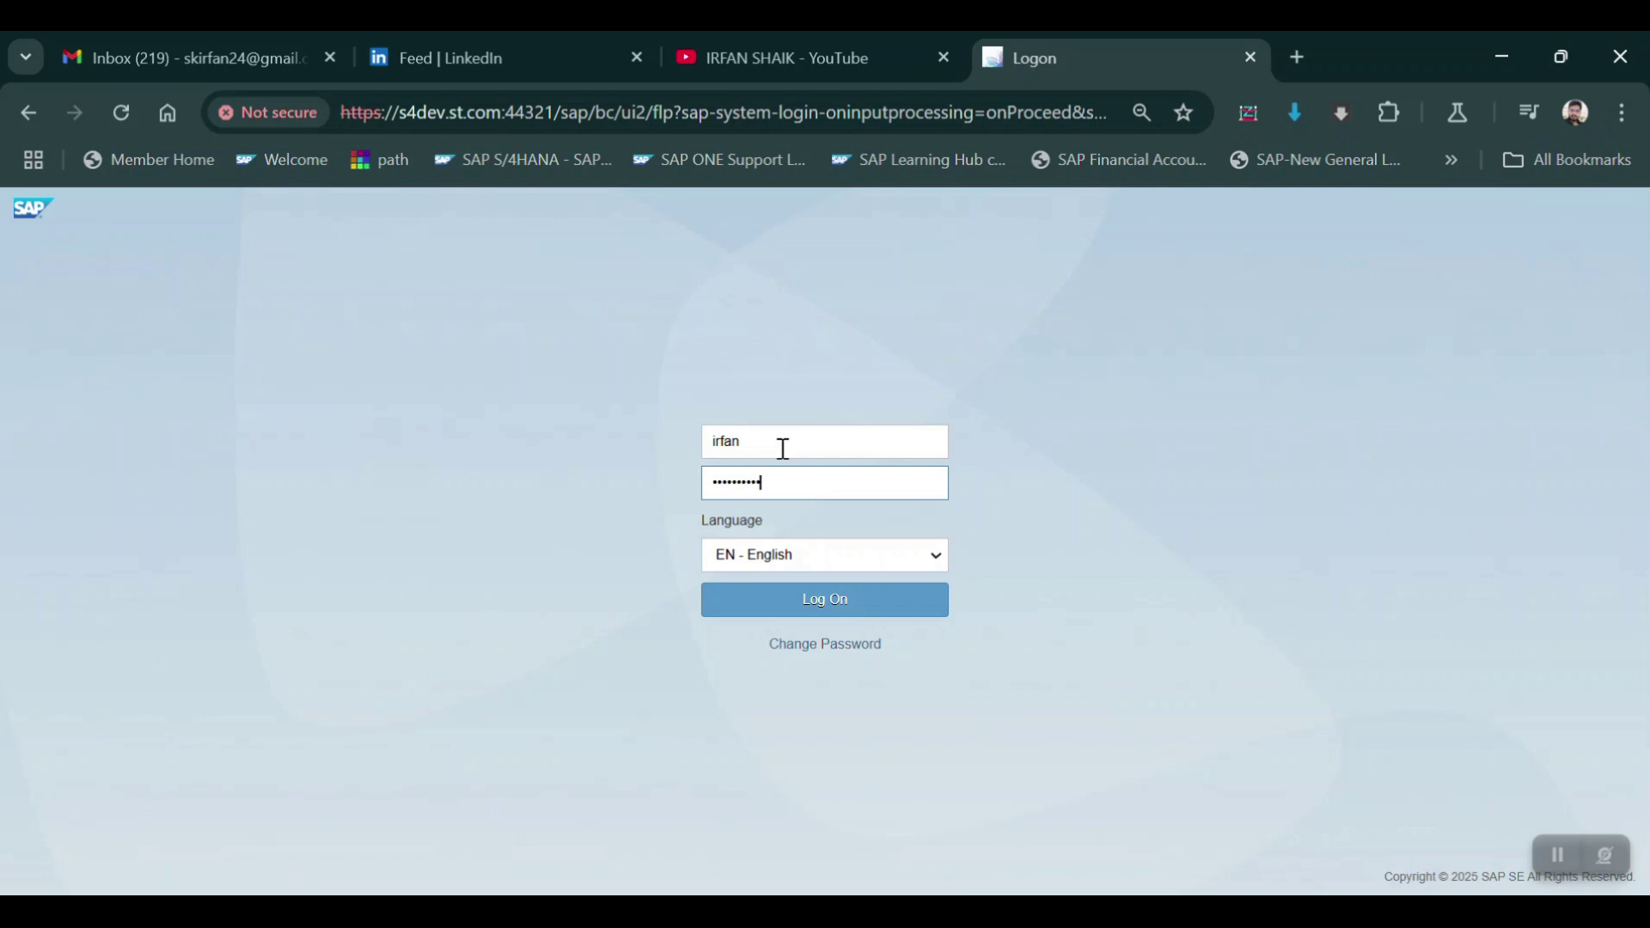
click(800, 609)
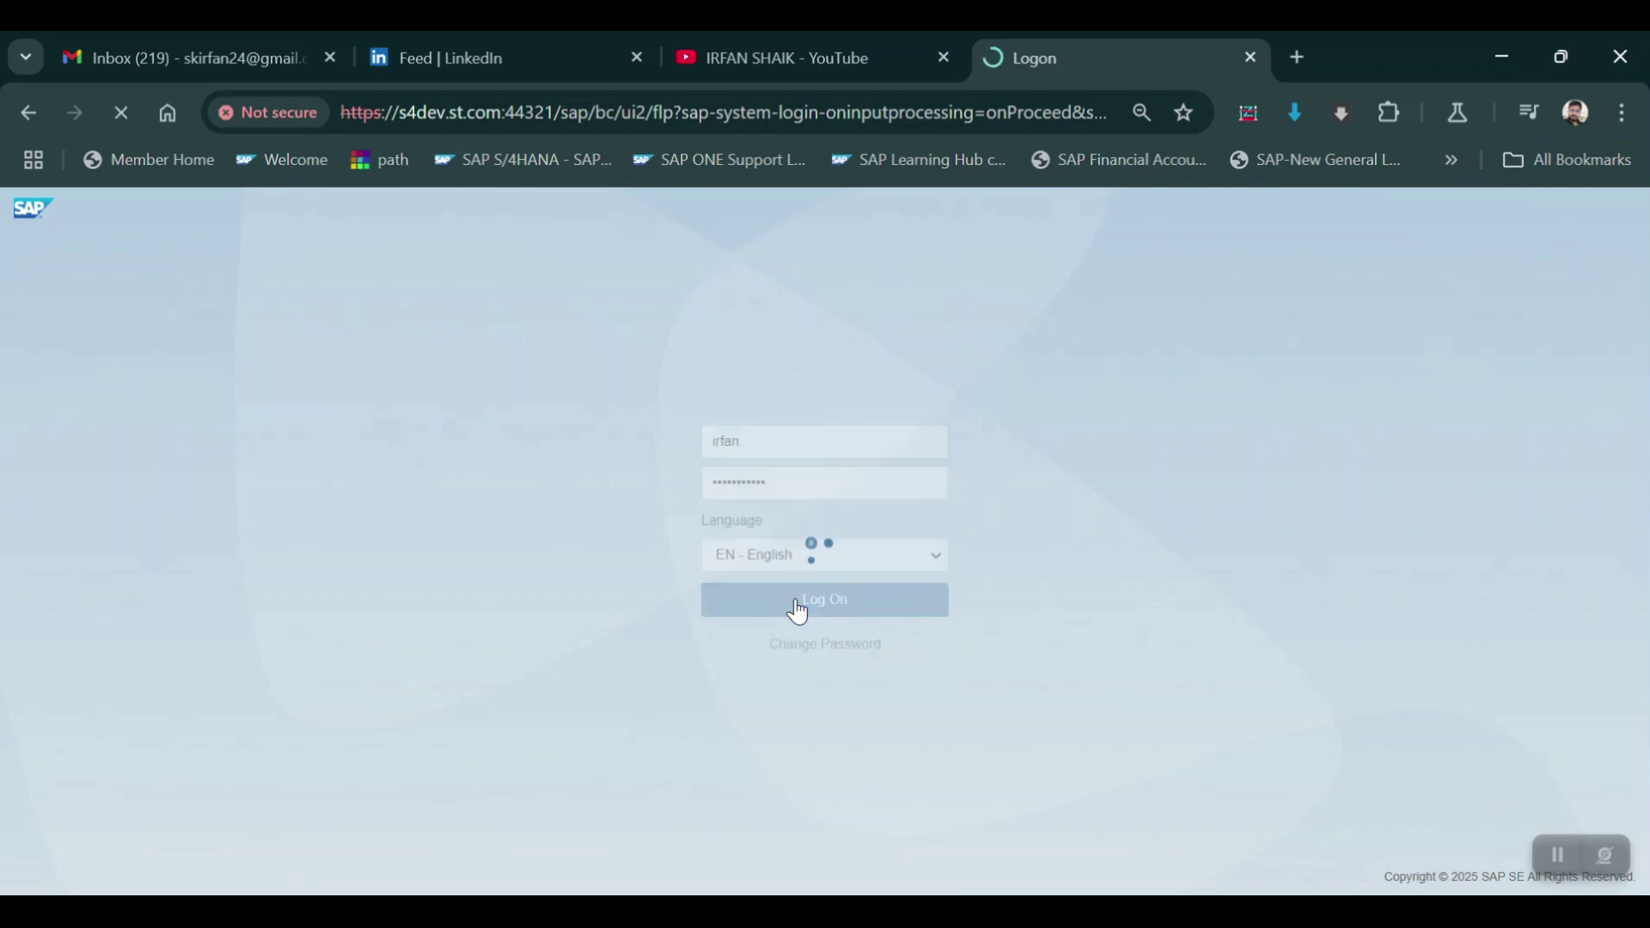
Step: Open the Custom Fields and Logic application from the user's recent activities
mouse_move(1560, 856)
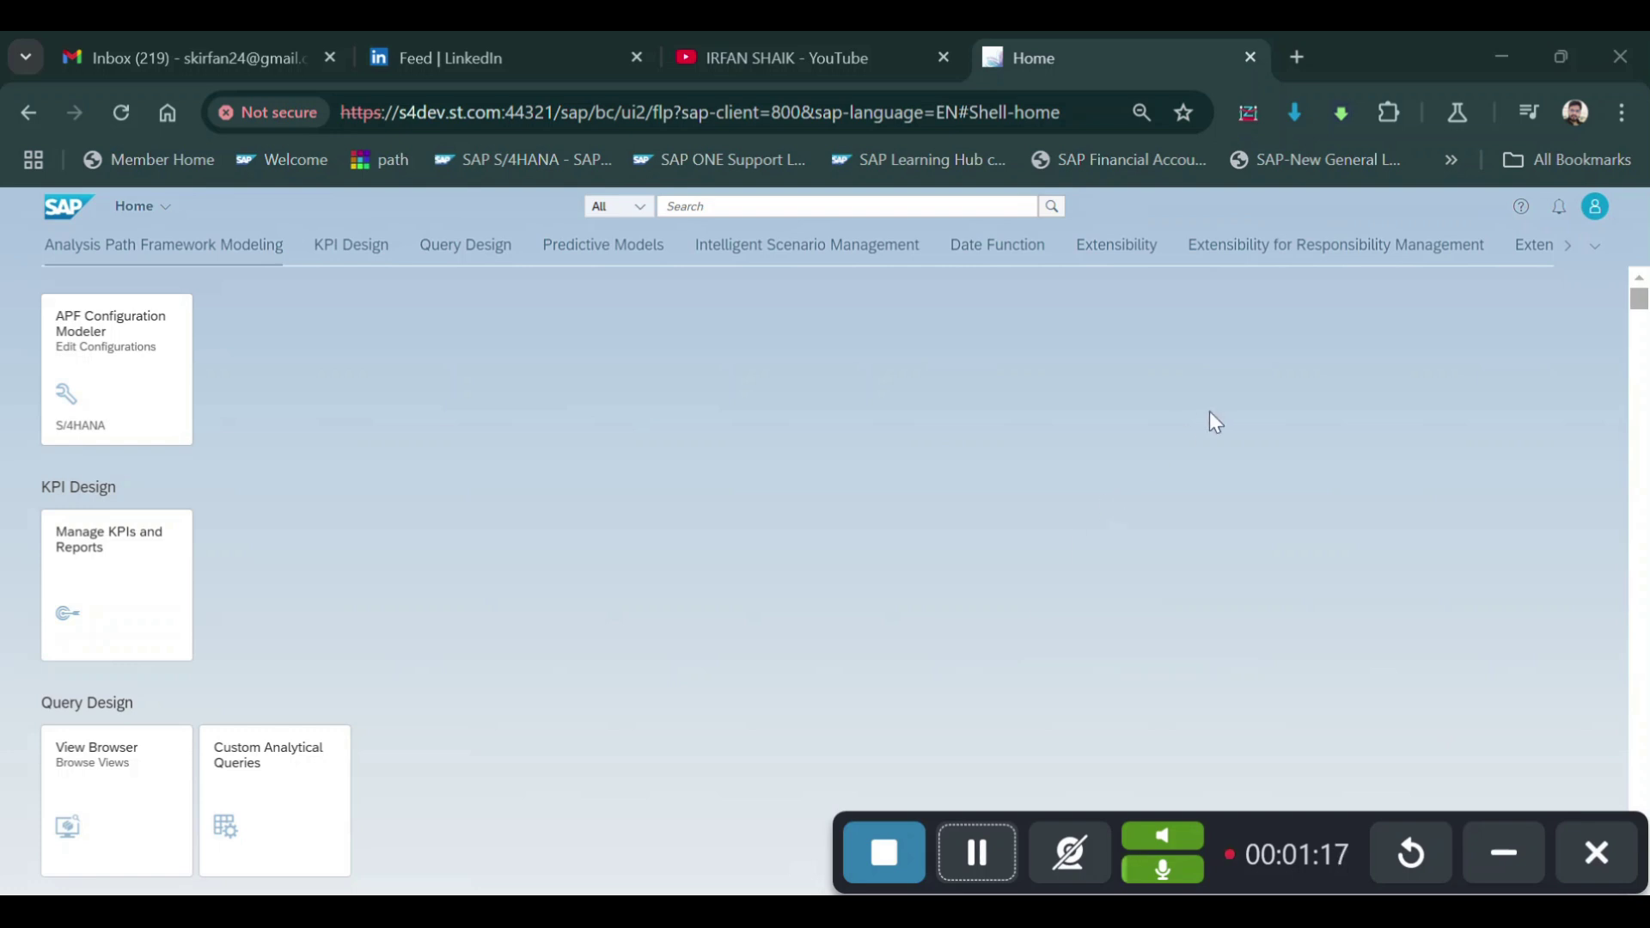
click(1596, 209)
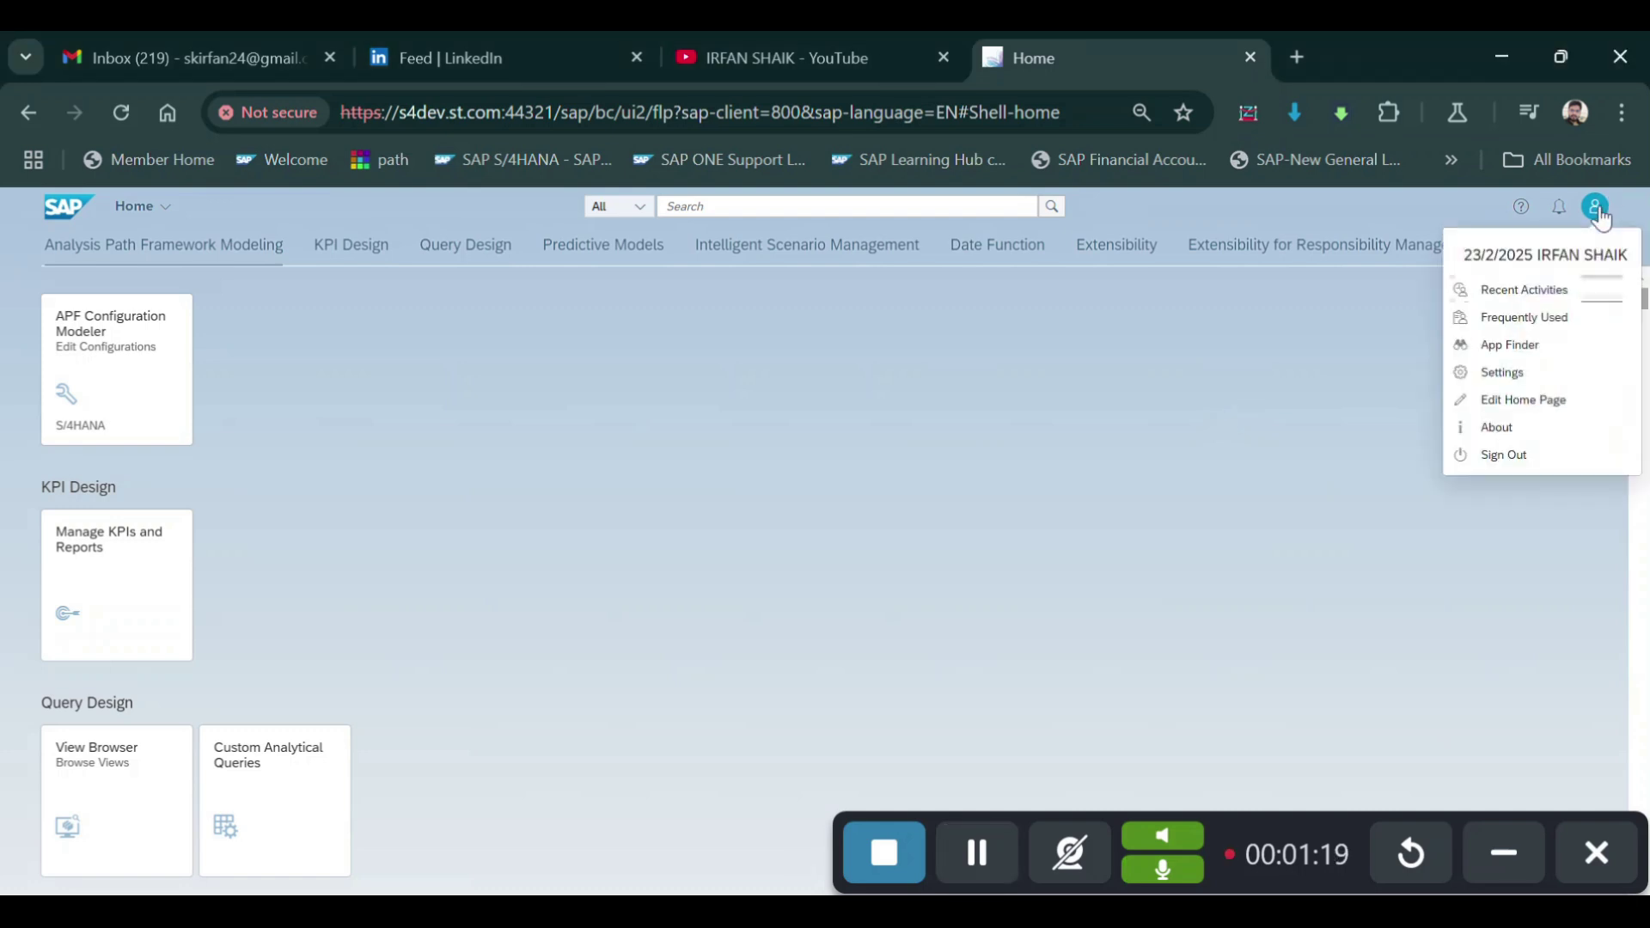
click(1553, 295)
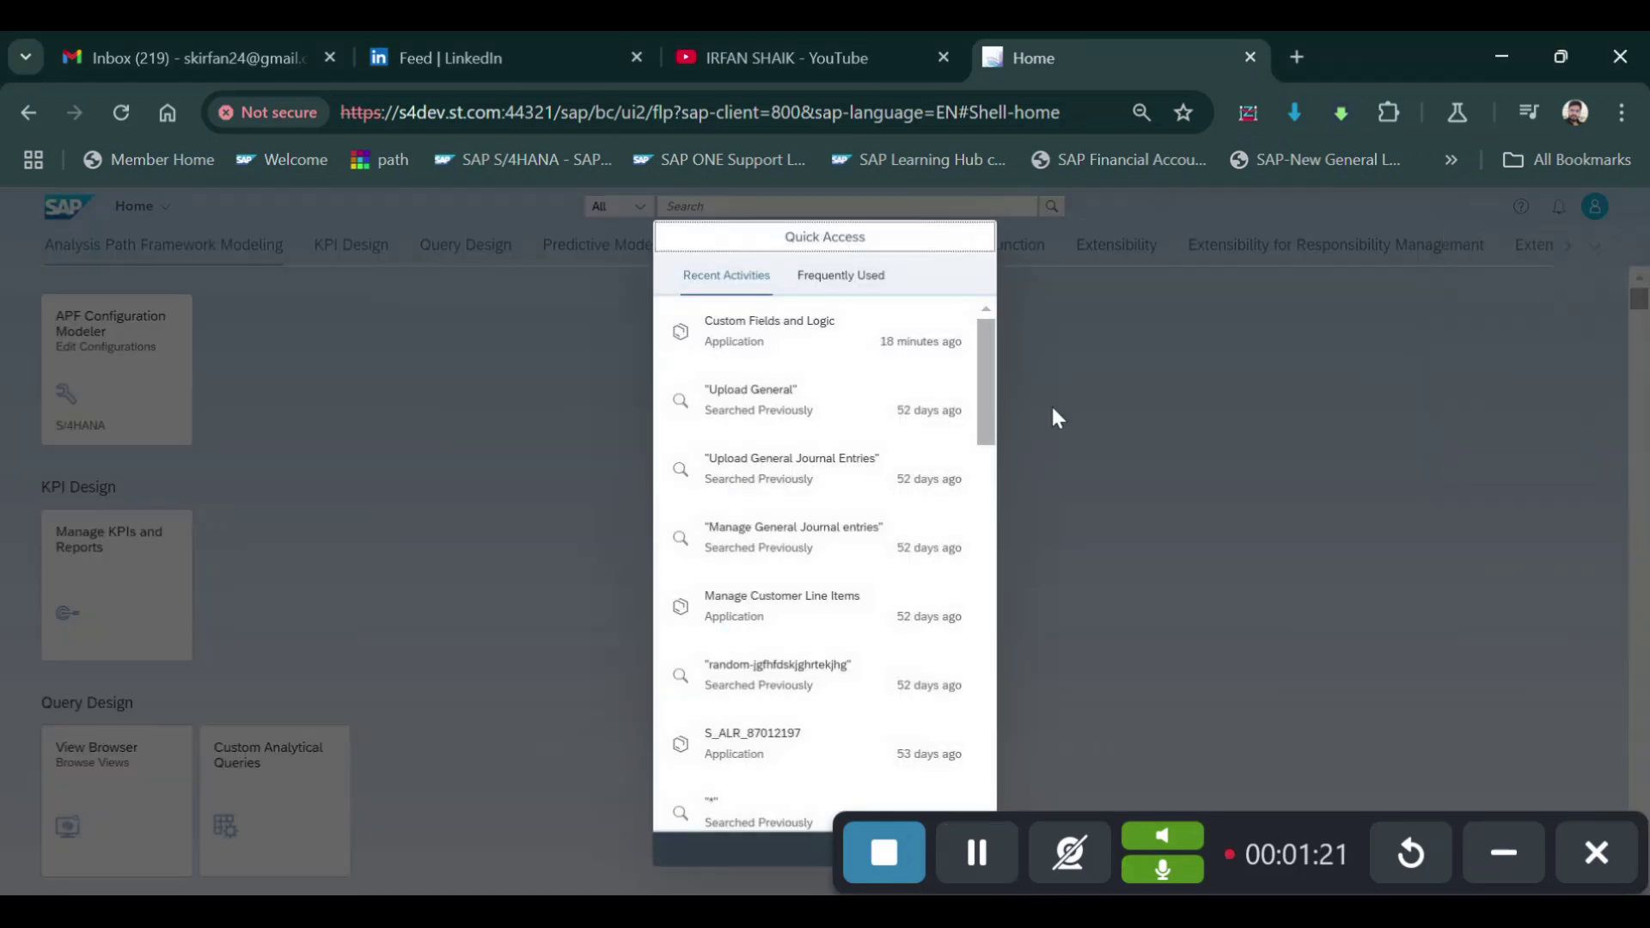
click(812, 337)
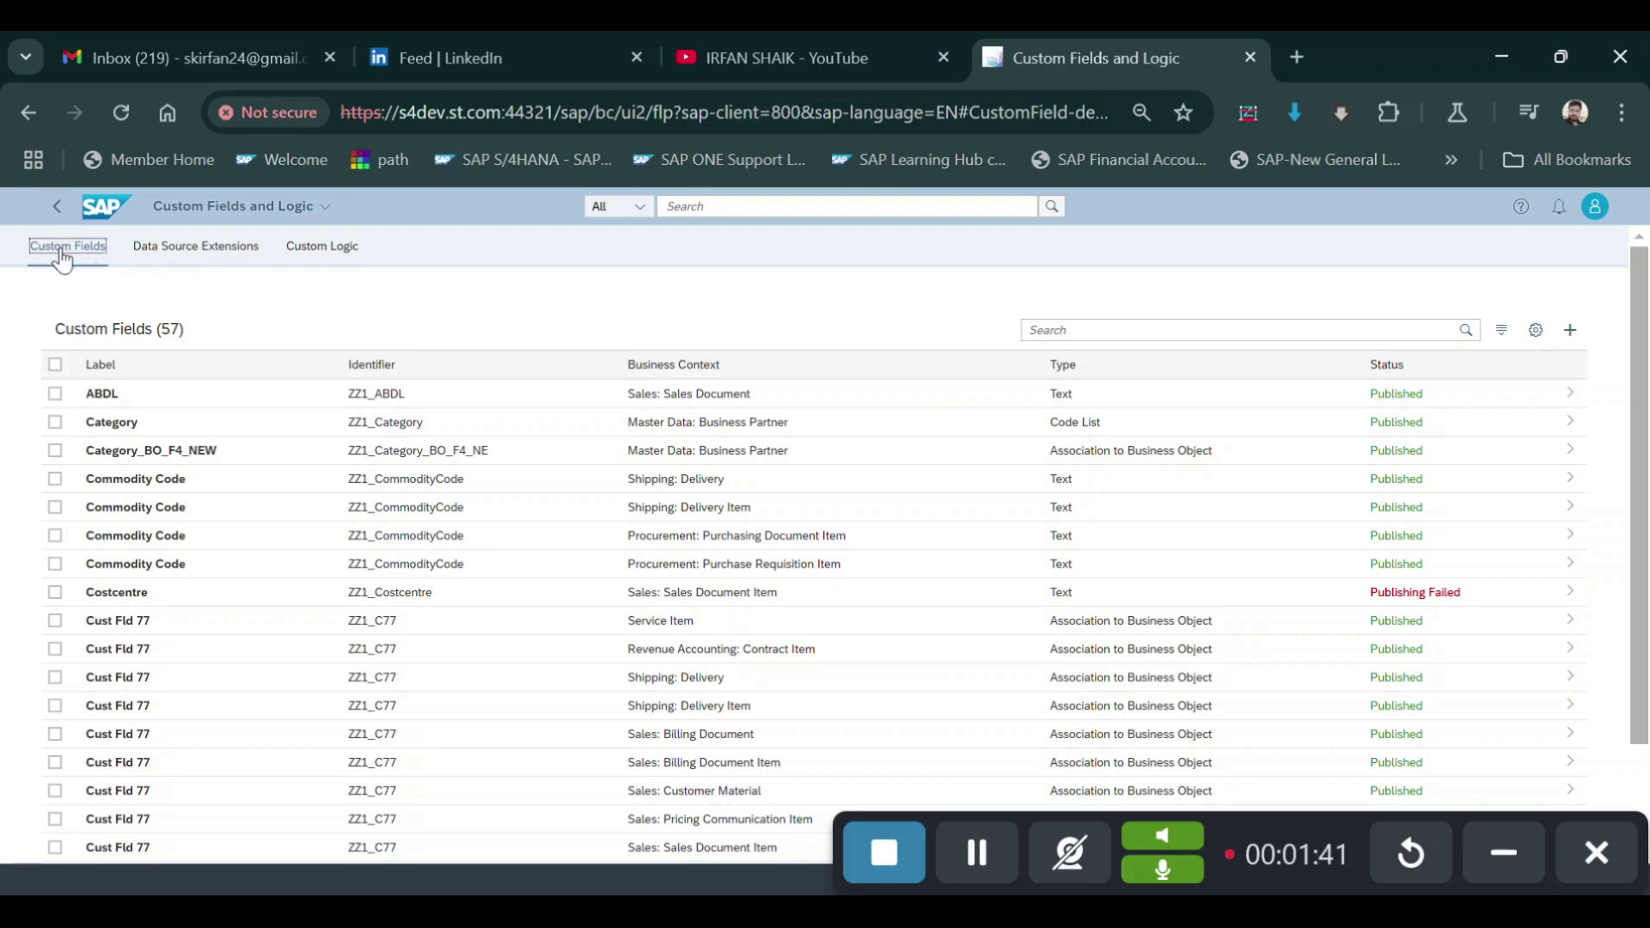
Step: Start a new custom field and search the business contexts for "fixed assets"
click(1568, 334)
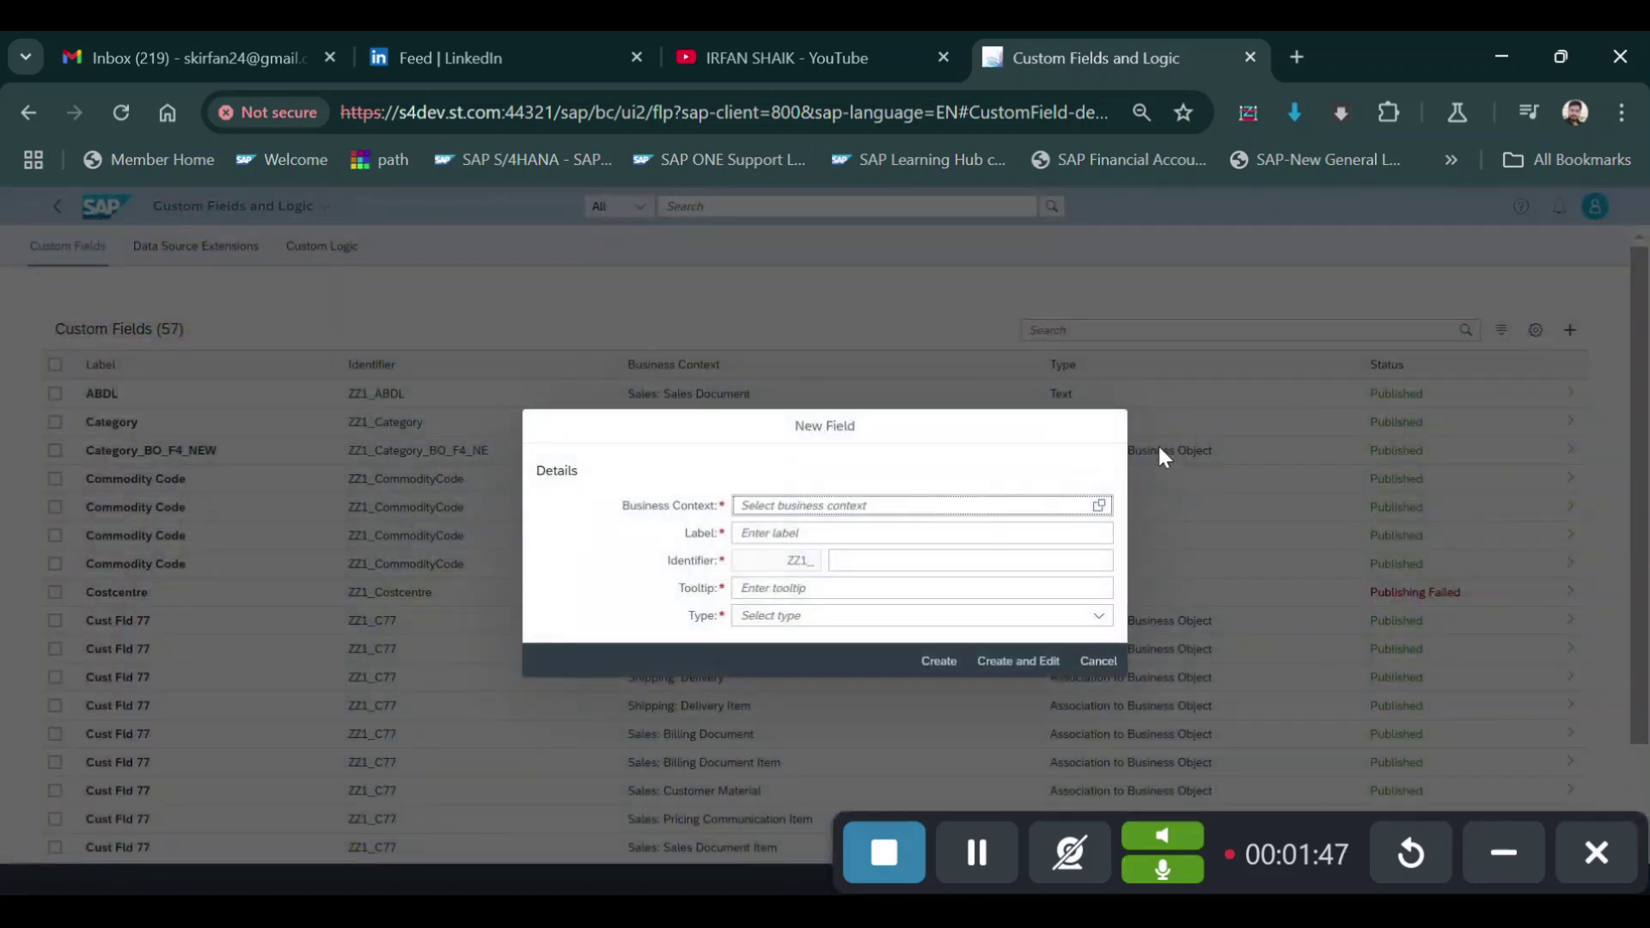
click(825, 507)
click(534, 375)
text(fix)
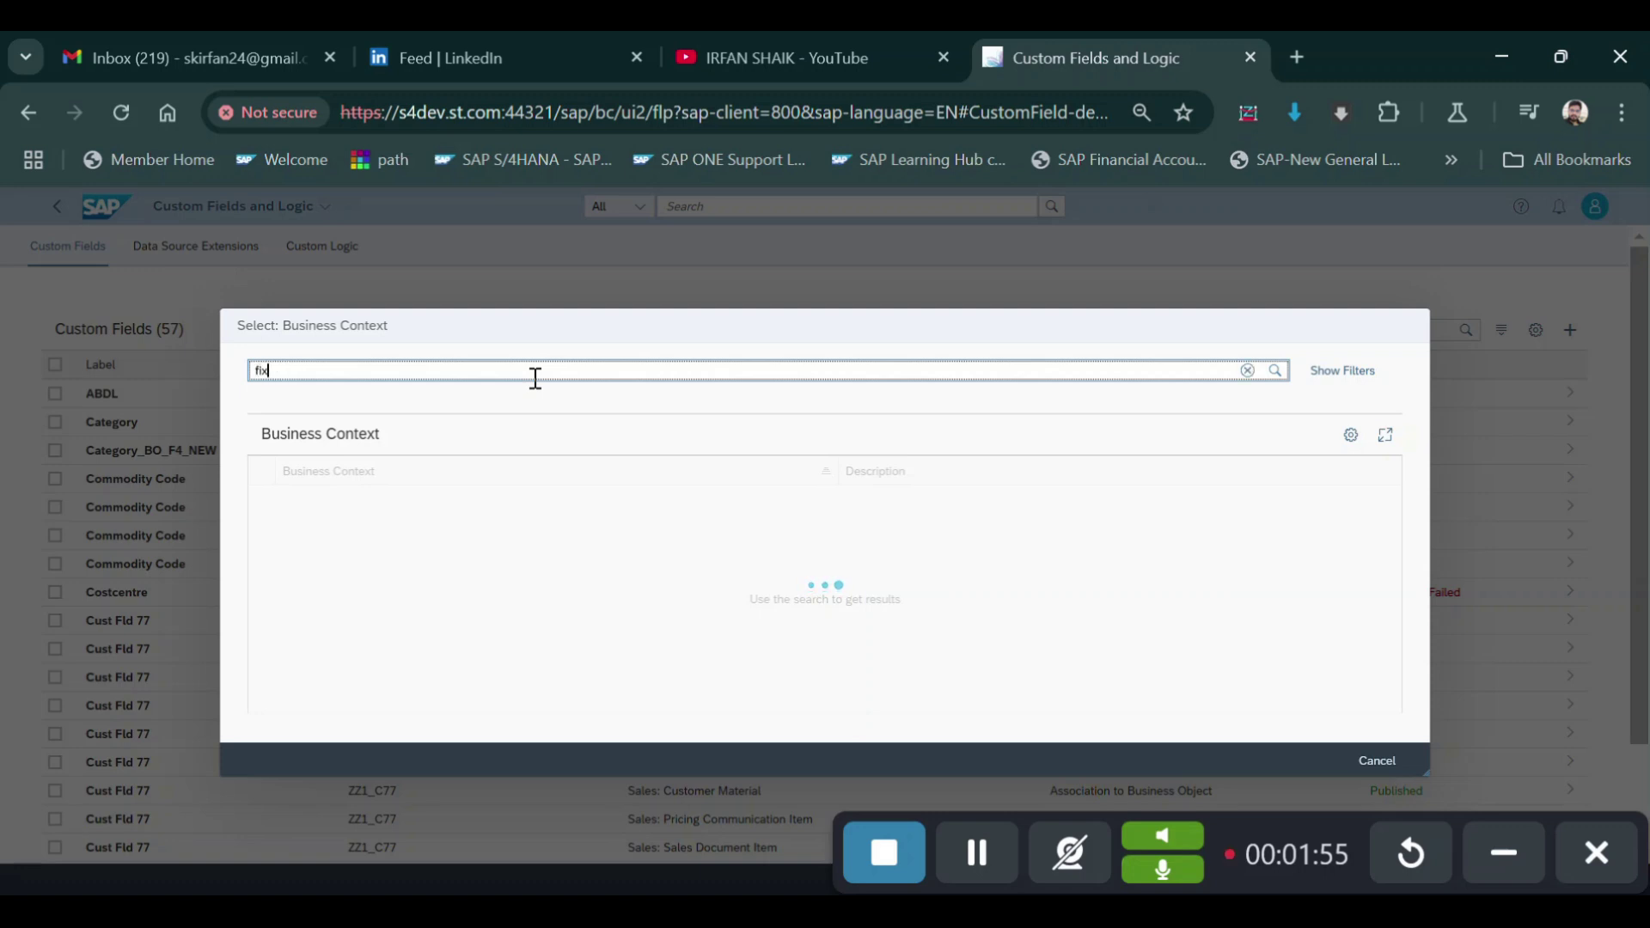
text(ed assets)
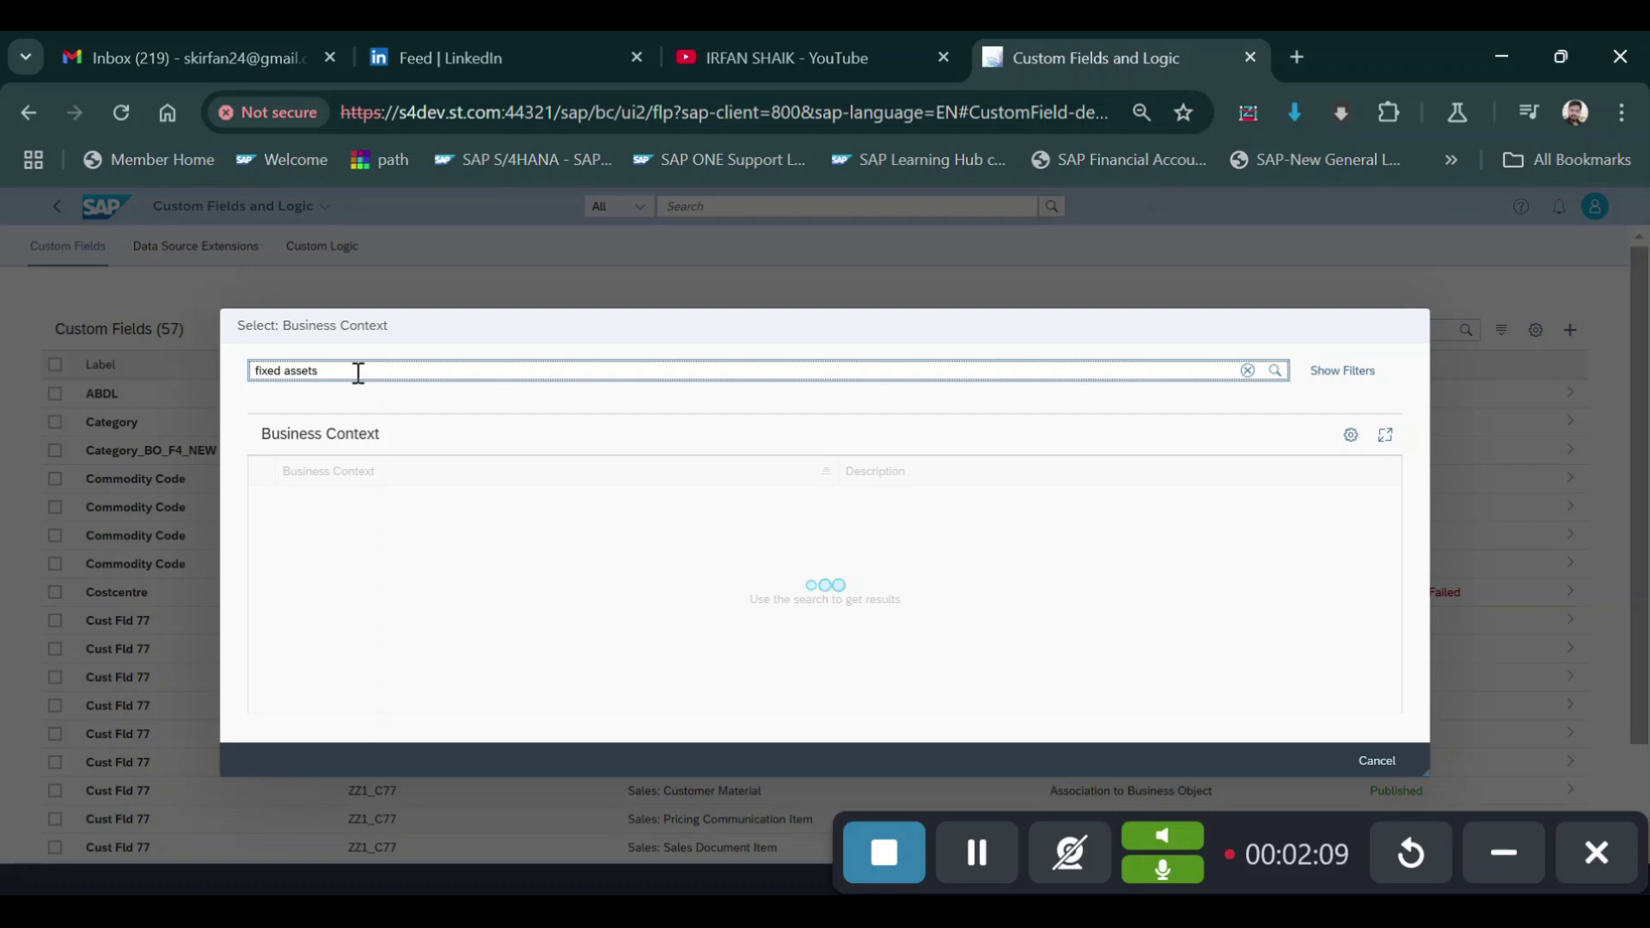
Step: Search the business contexts for "Assets" instead and choose Fixed Asset Master Data (FAA_ASSET_MASTER_DATA) for the new field
key(BackSpace)
key(BackSpace)
key(BackSpace)
key(BackSpace)
key(BackSpace)
text(Asse)
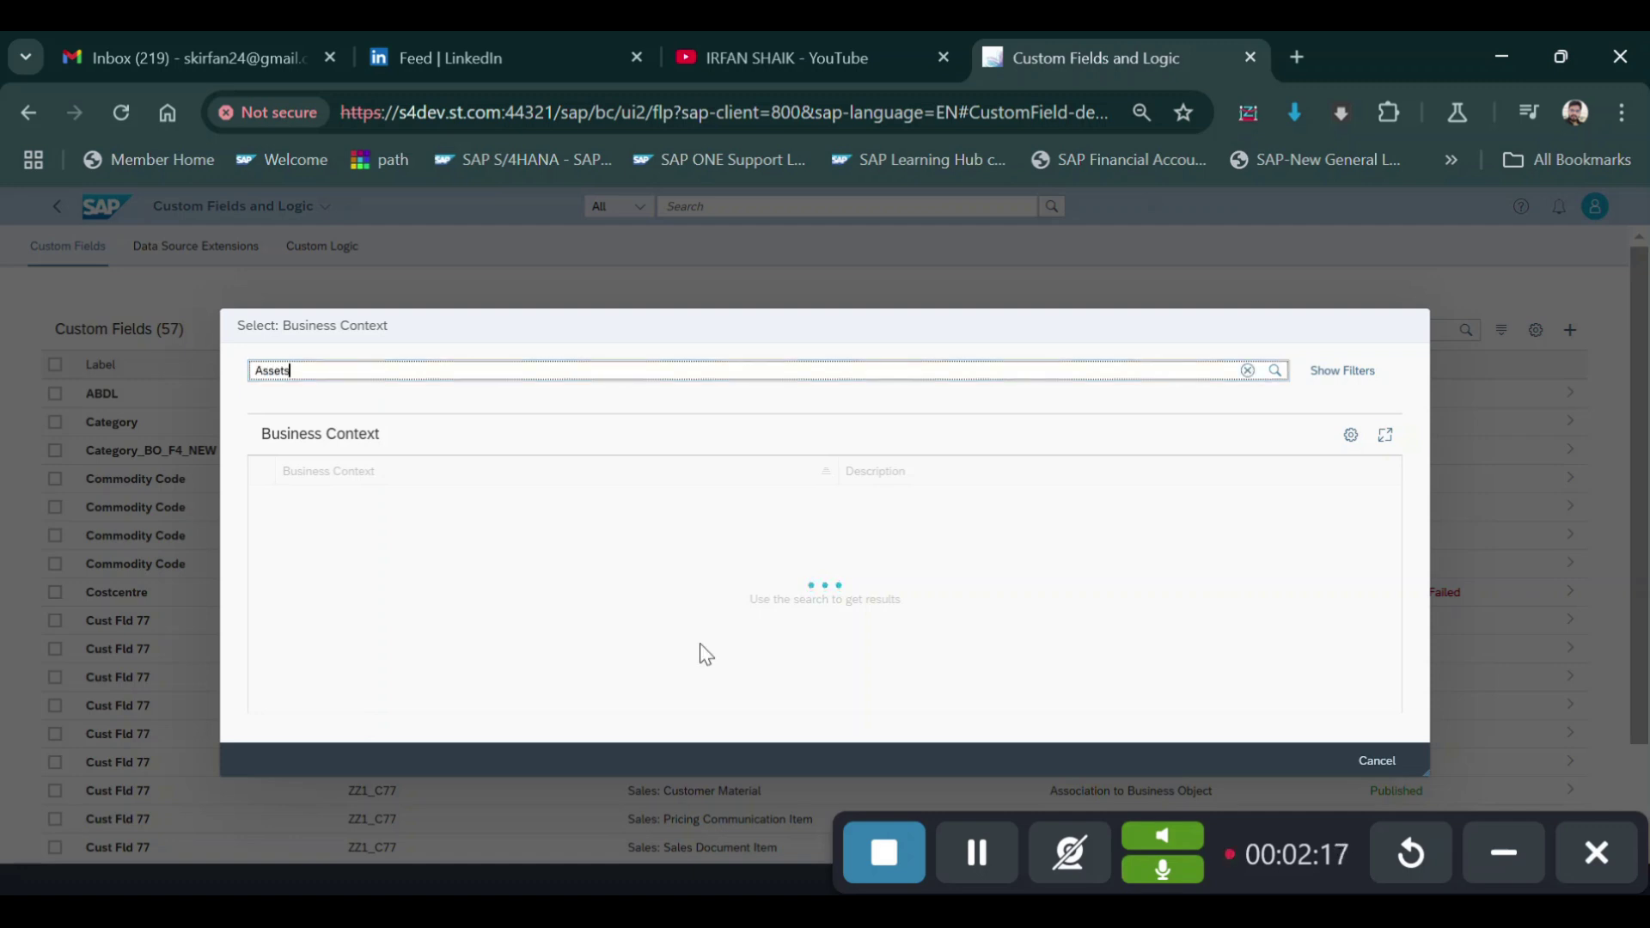
click(962, 854)
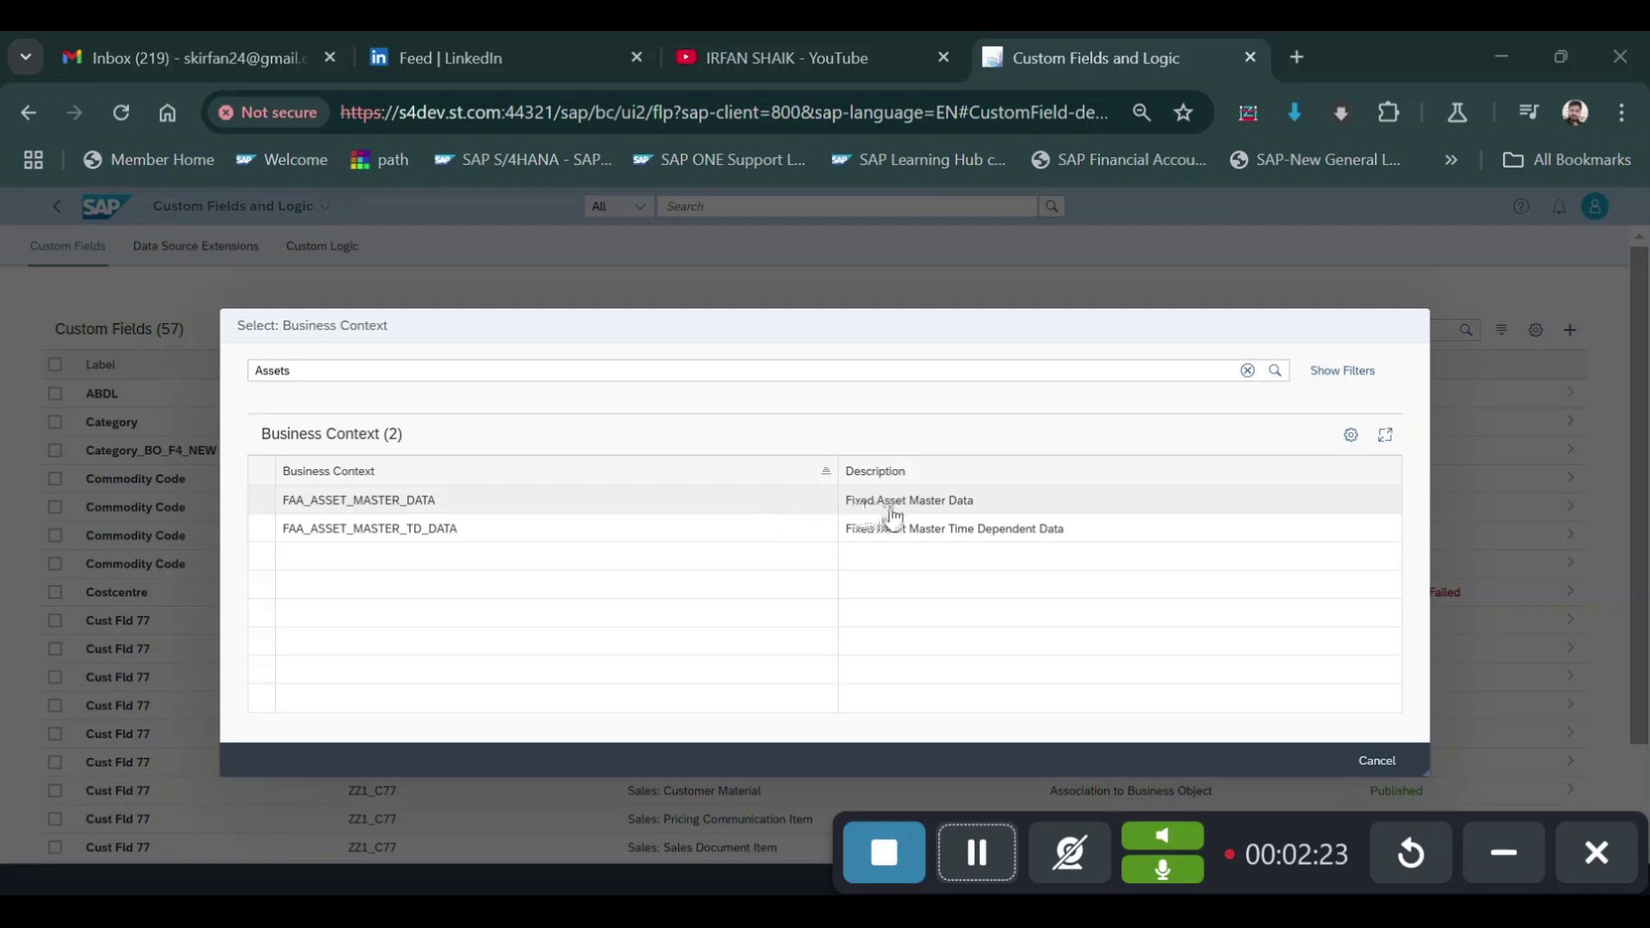
click(918, 502)
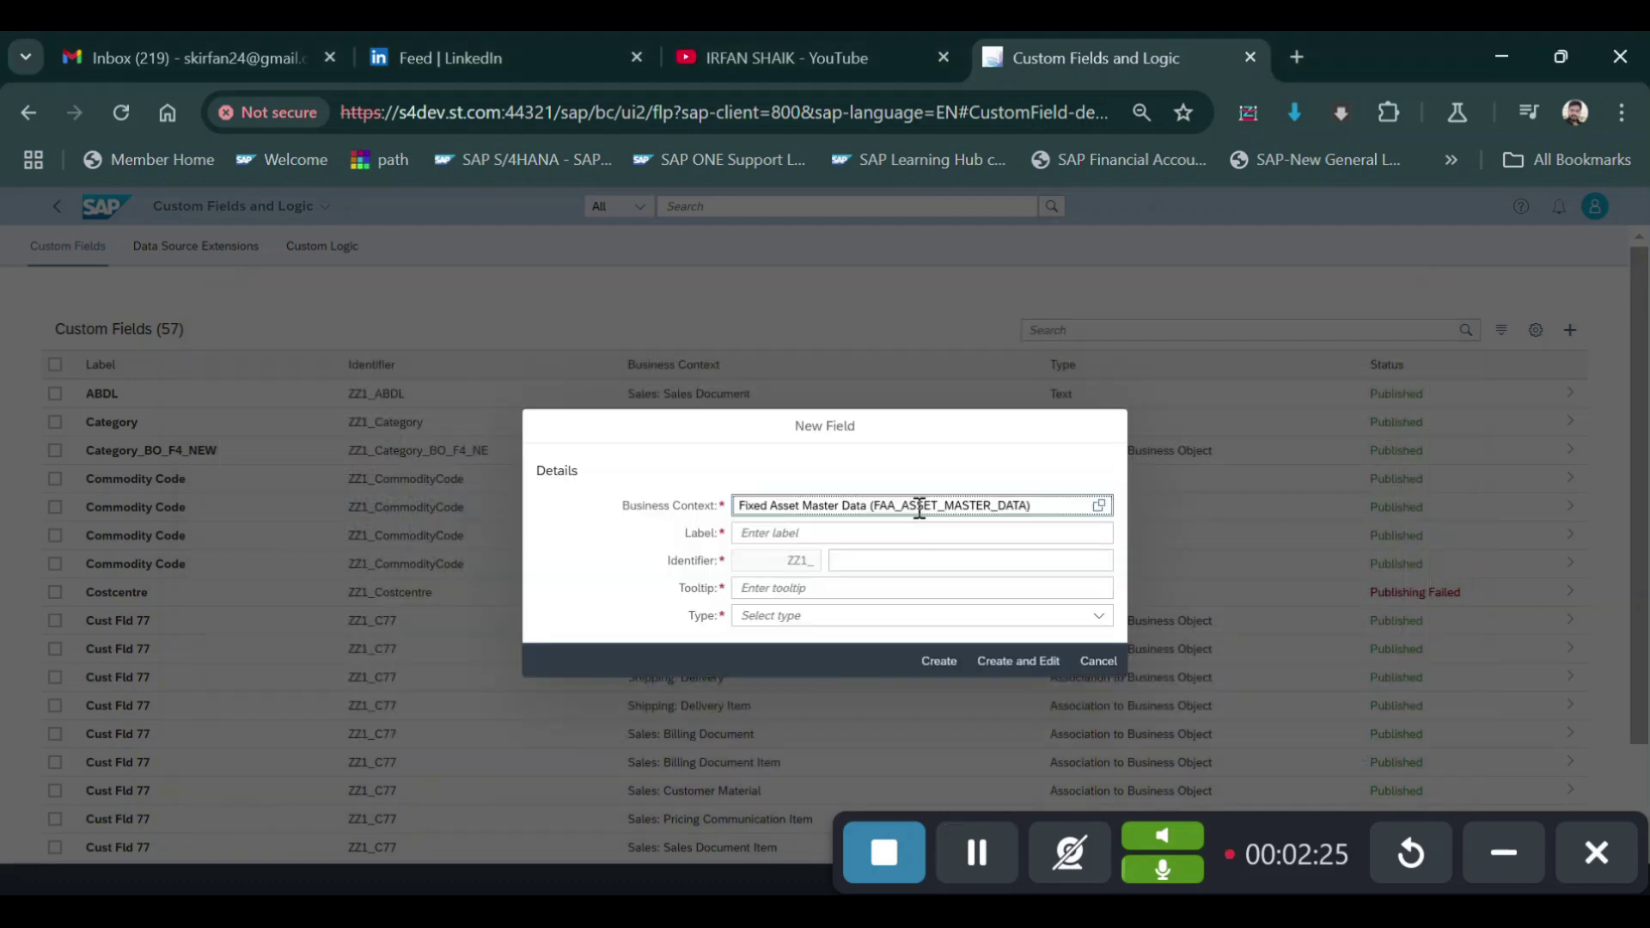
Step: Label the field "Amount 001", set its type to Amount with Currency, and create it for further editing
click(792, 533)
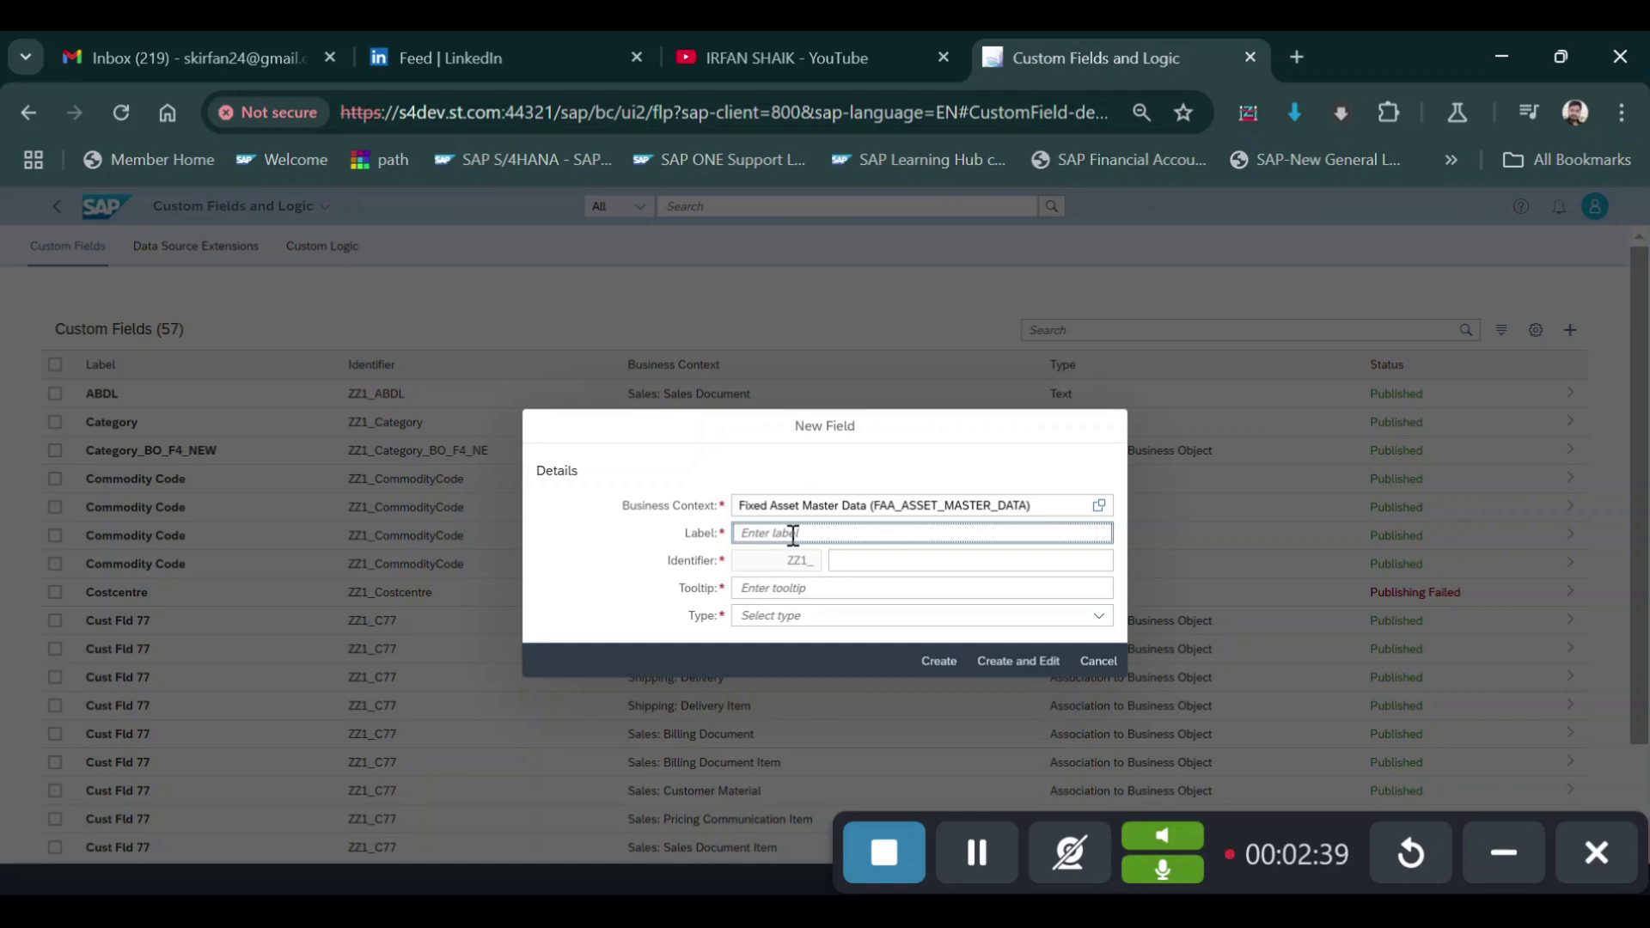
text(Amount)
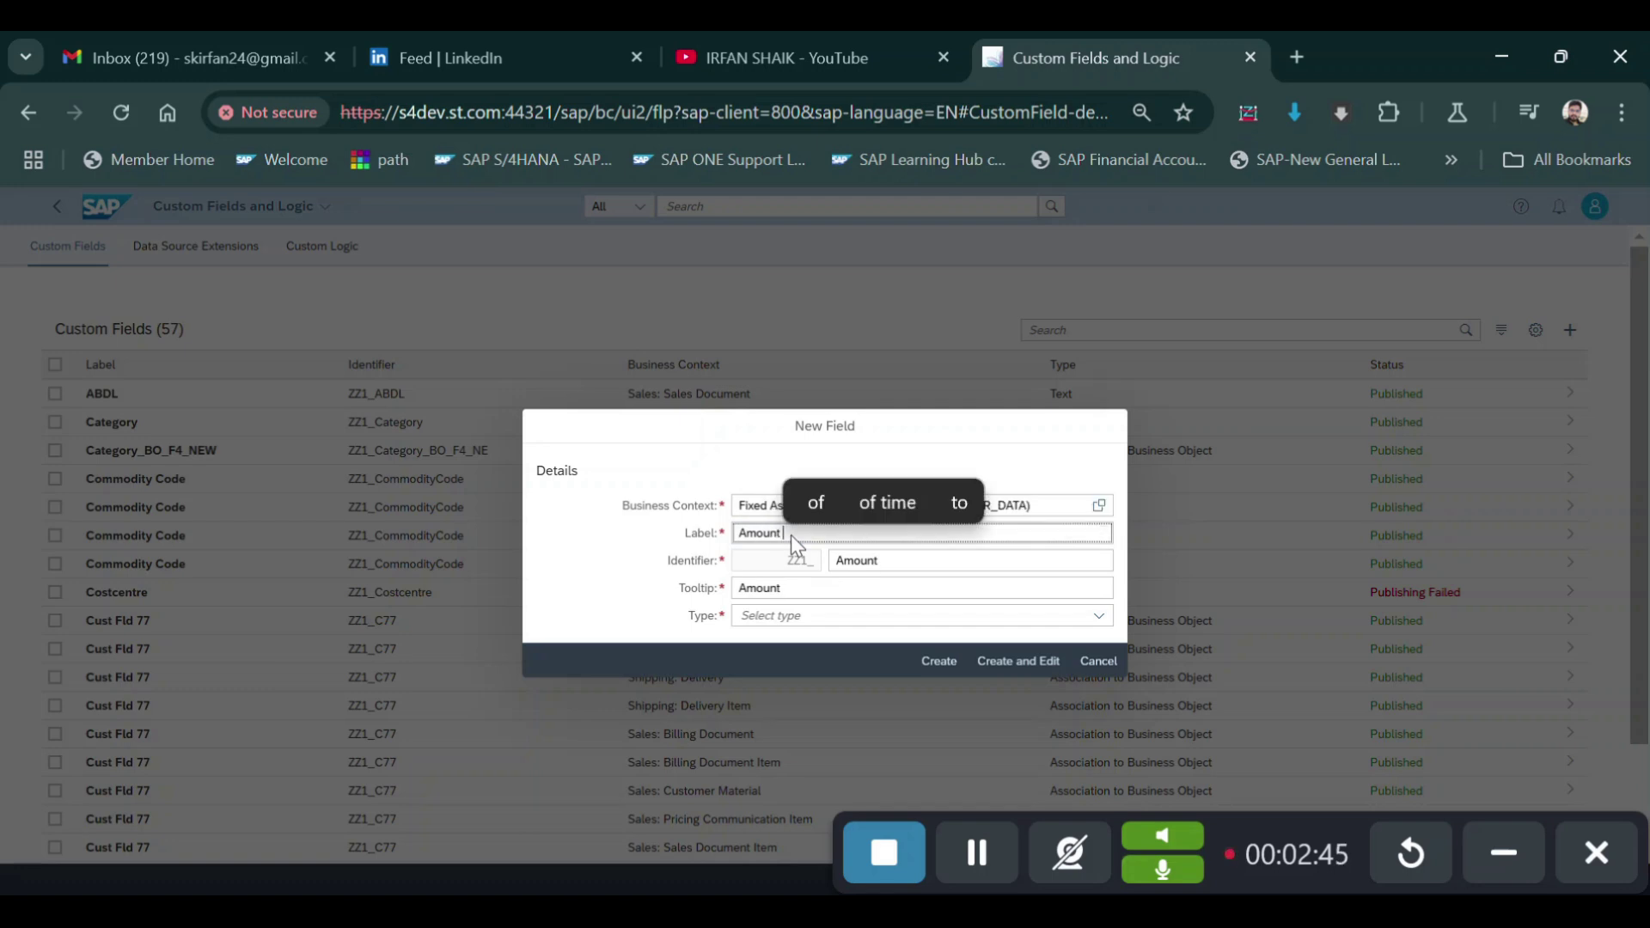
text( 00)
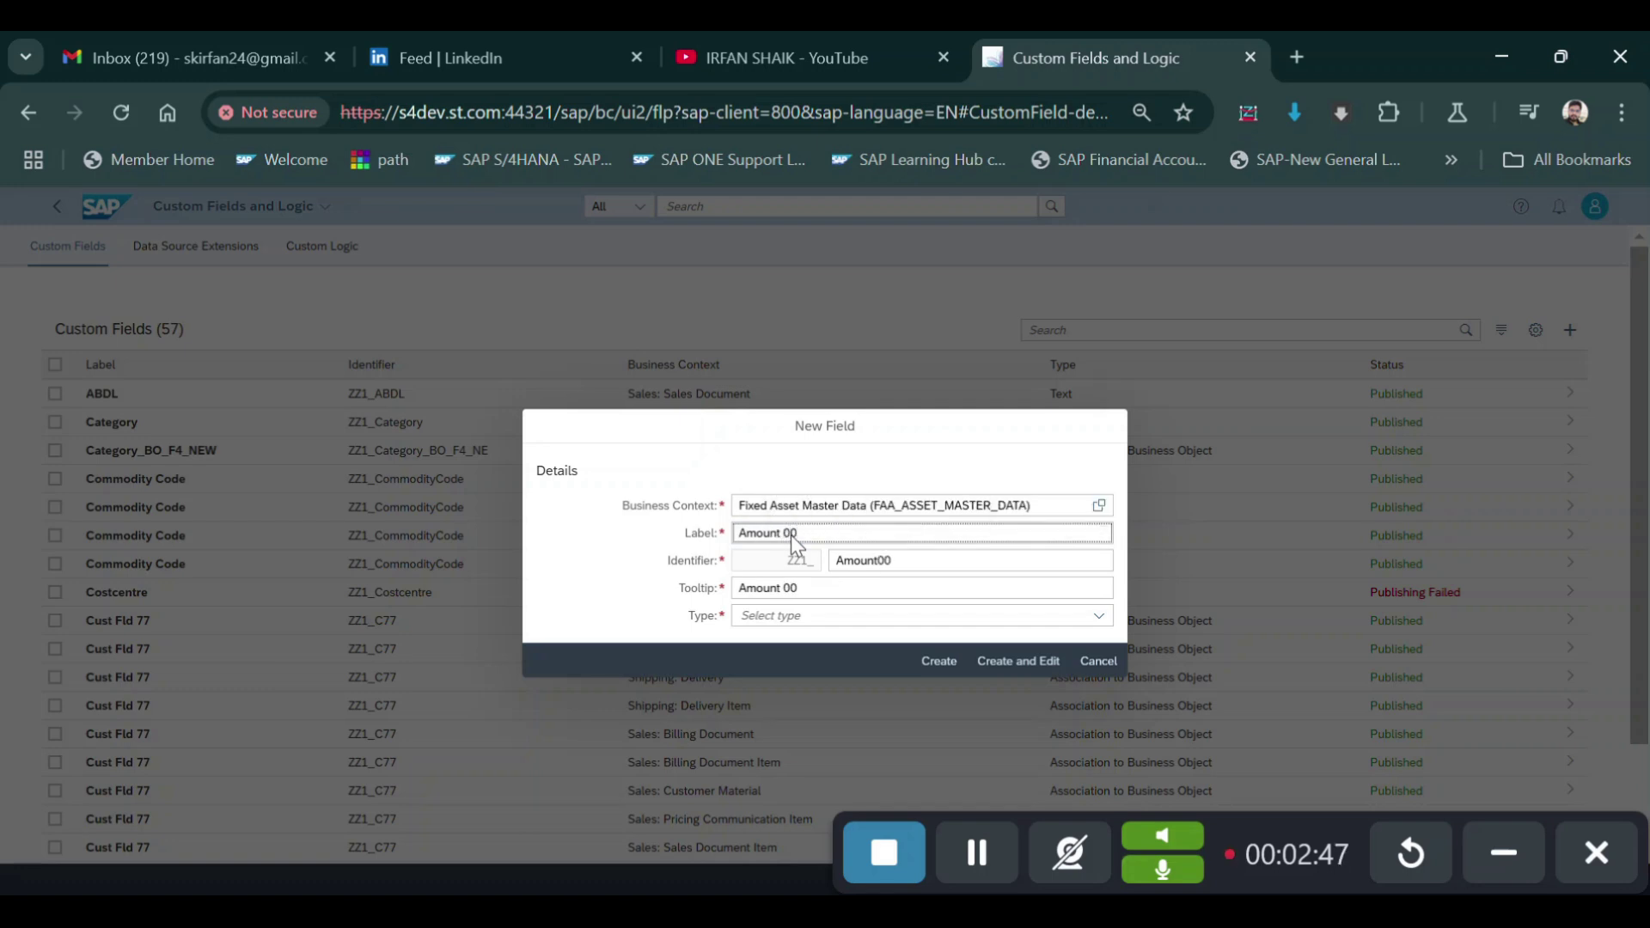
text(1)
click(1099, 615)
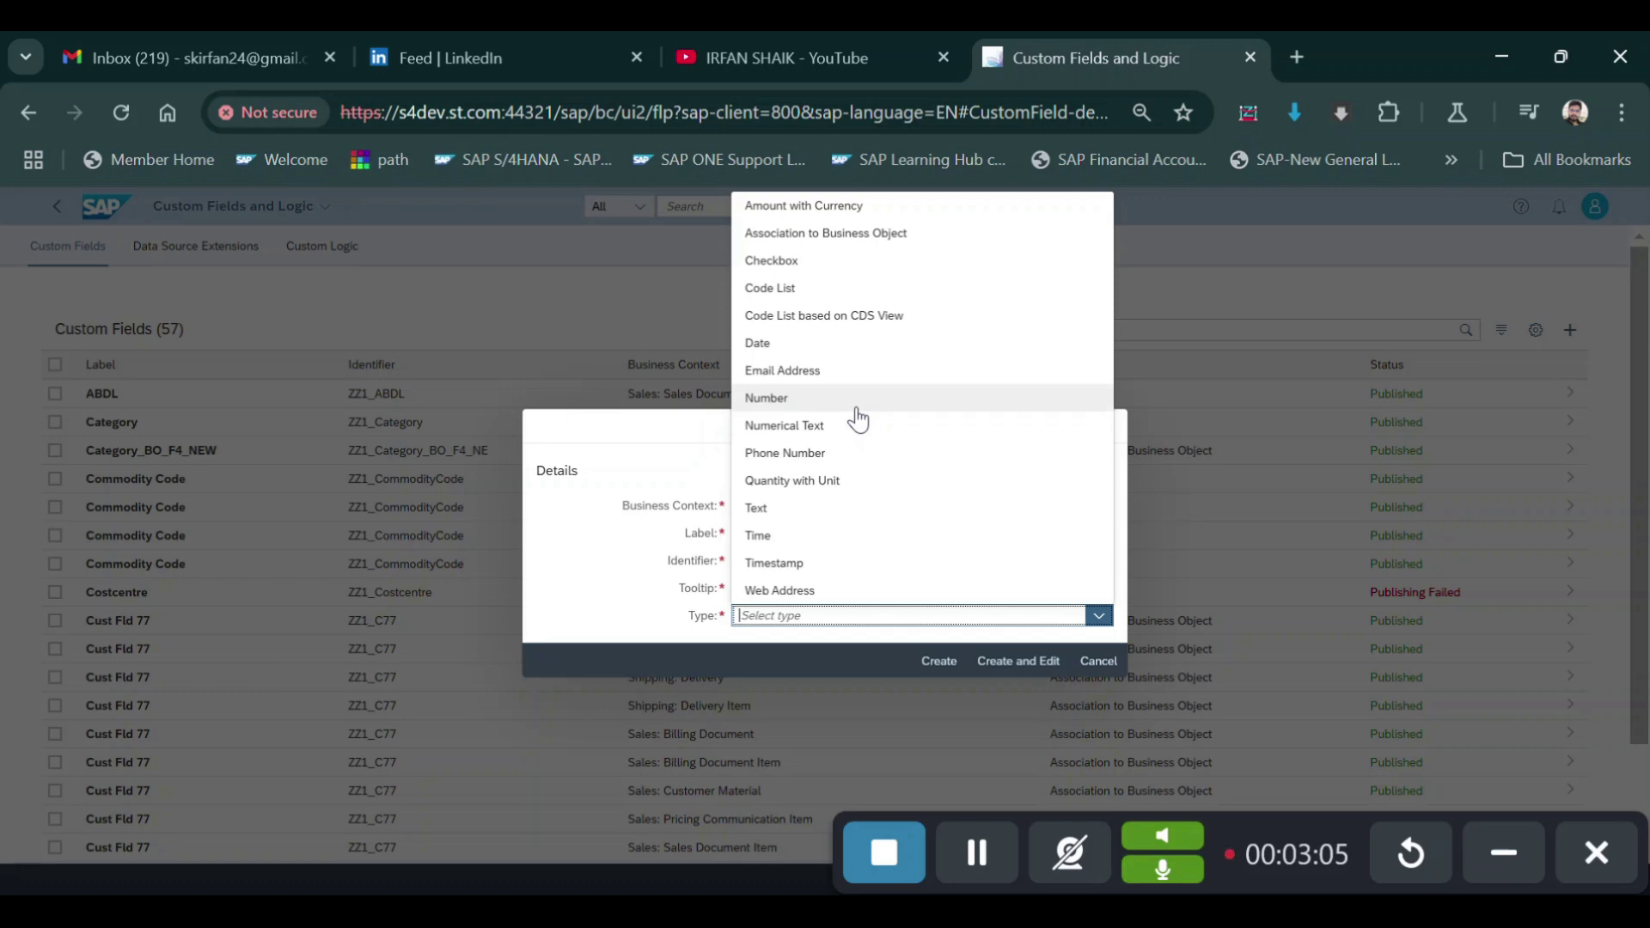
click(806, 208)
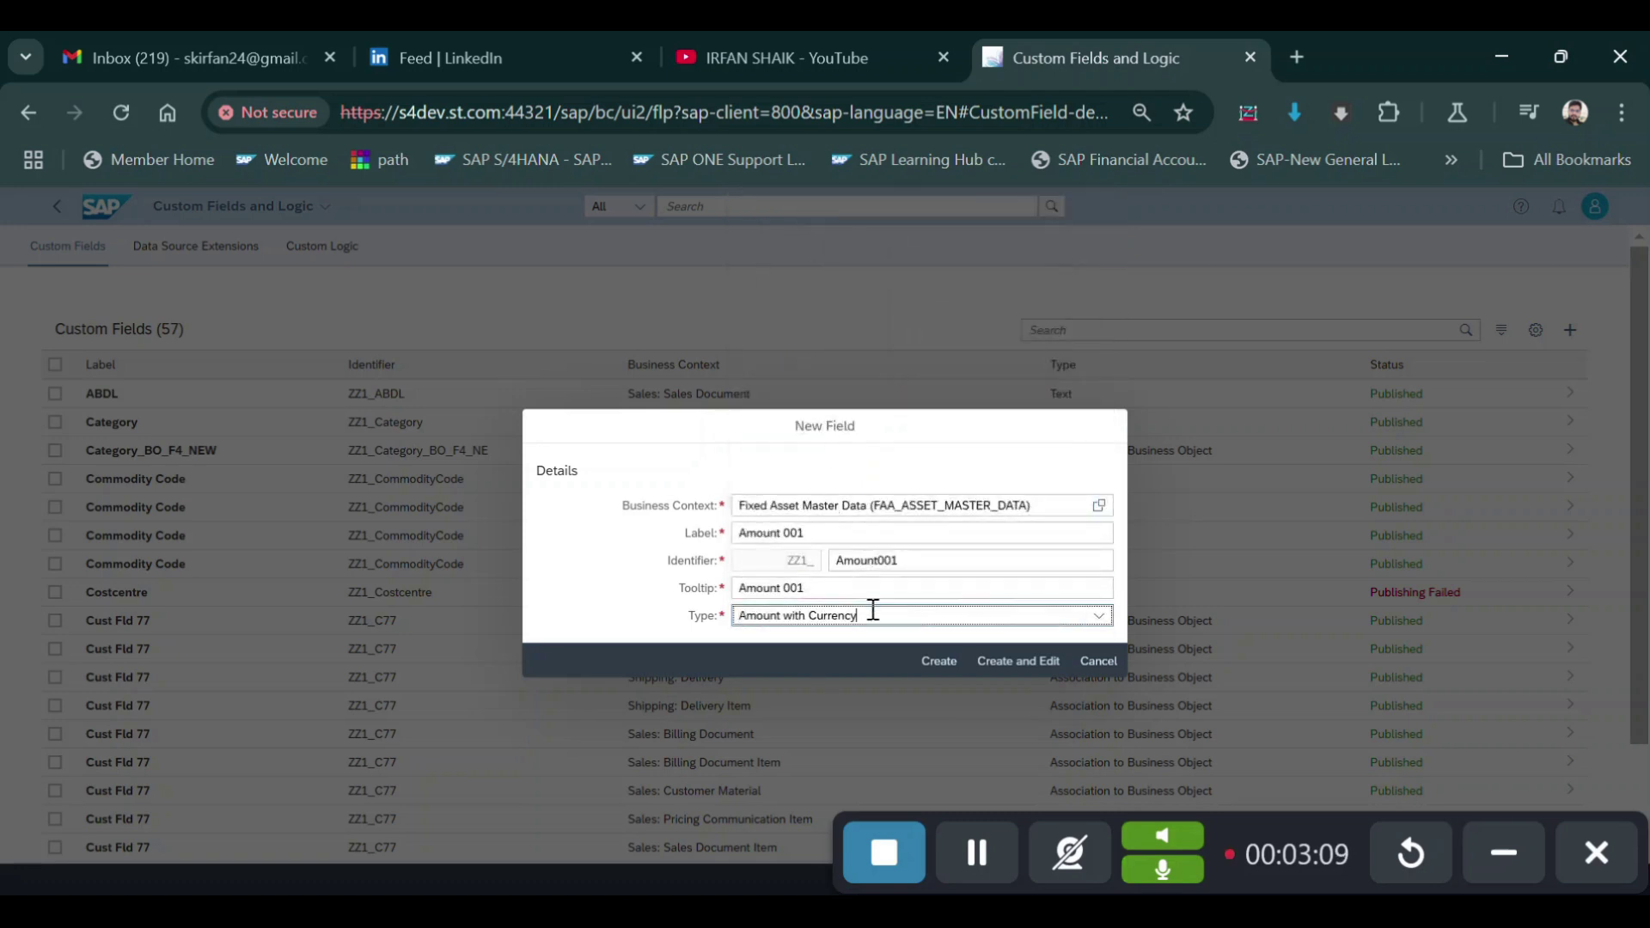
click(1000, 669)
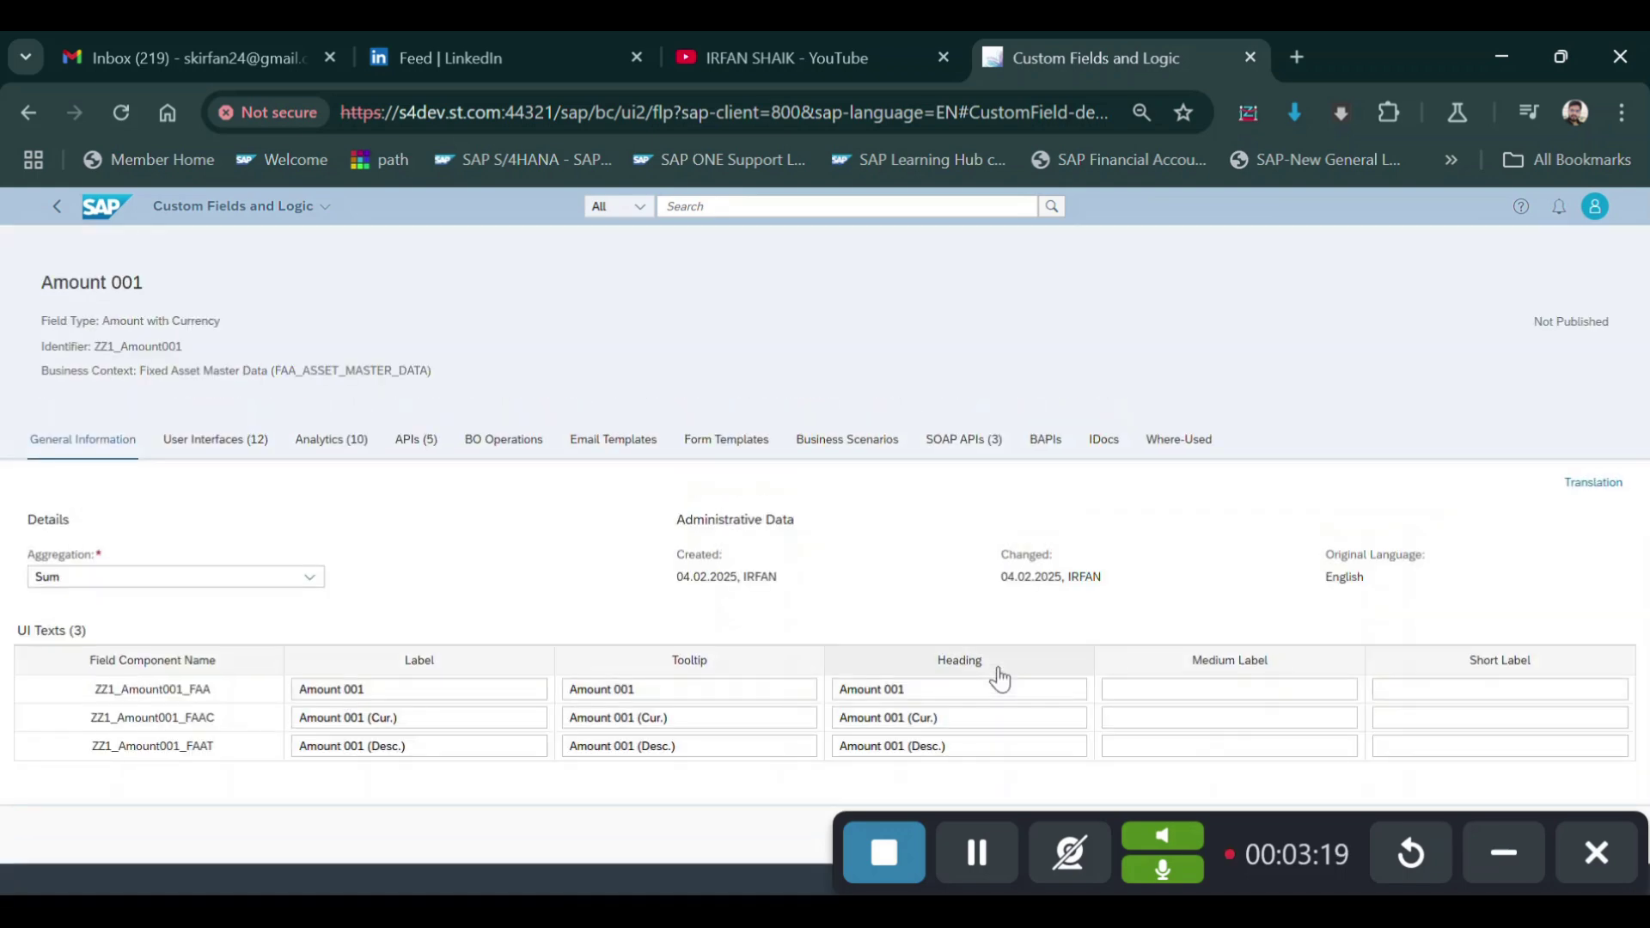
click(1228, 832)
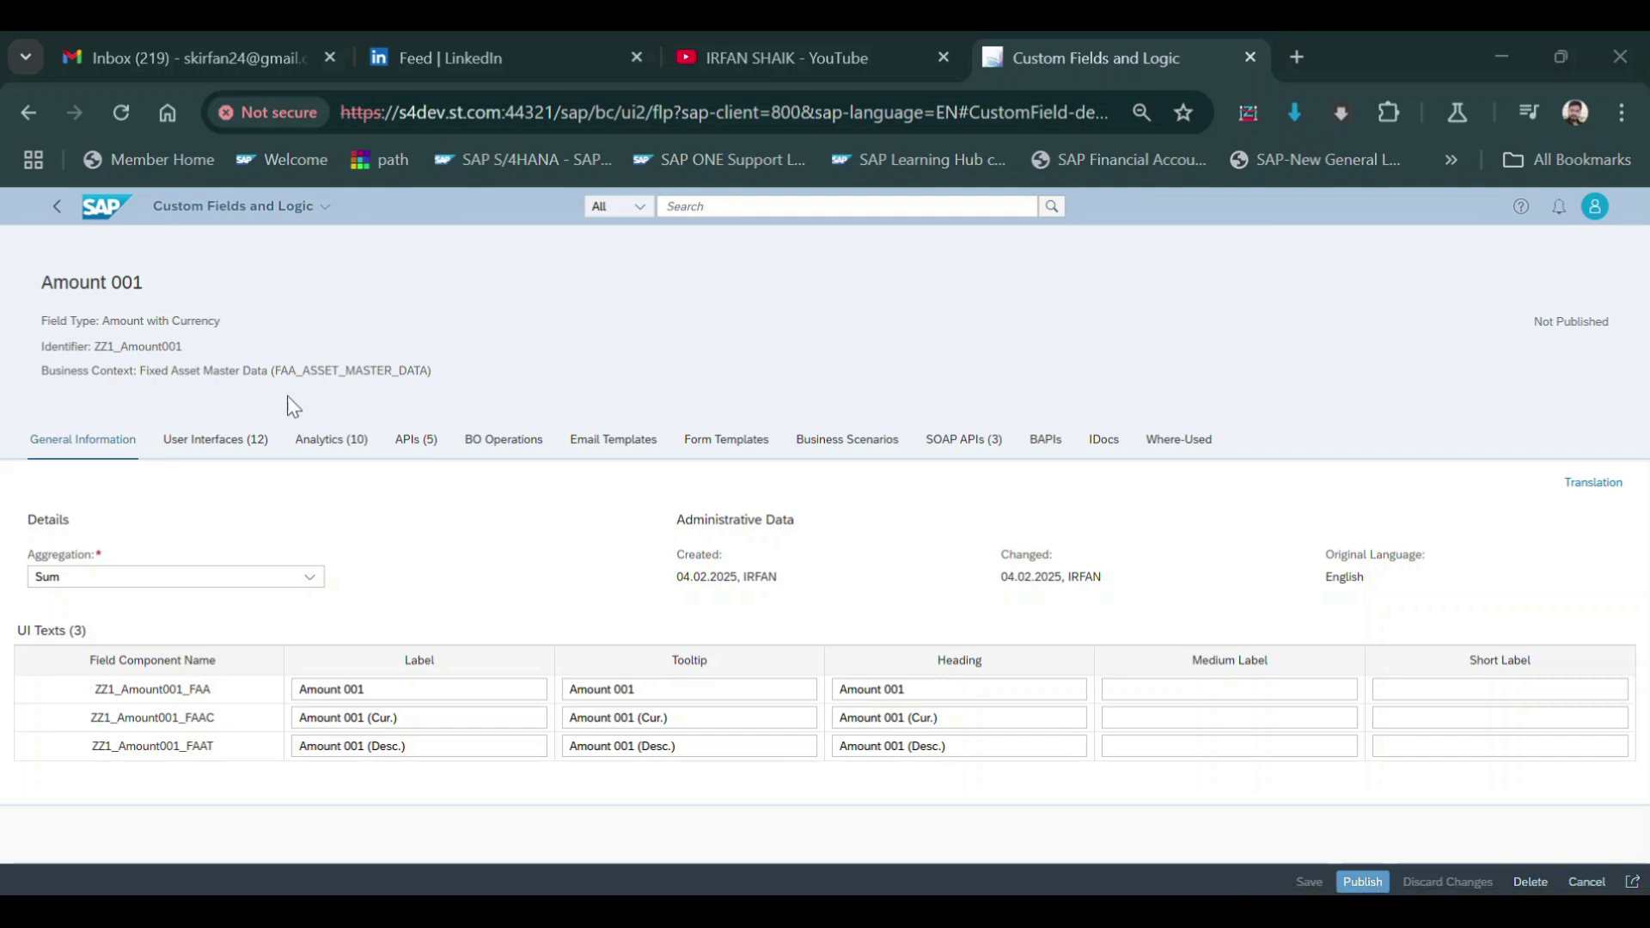
Step: Enable the field's user-interface usage for the four Asset Balances and Asset History Sheet views, including the deprecated ones, and for FAA_ASSET_DEPRECIATION_LIST_SRV
click(203, 442)
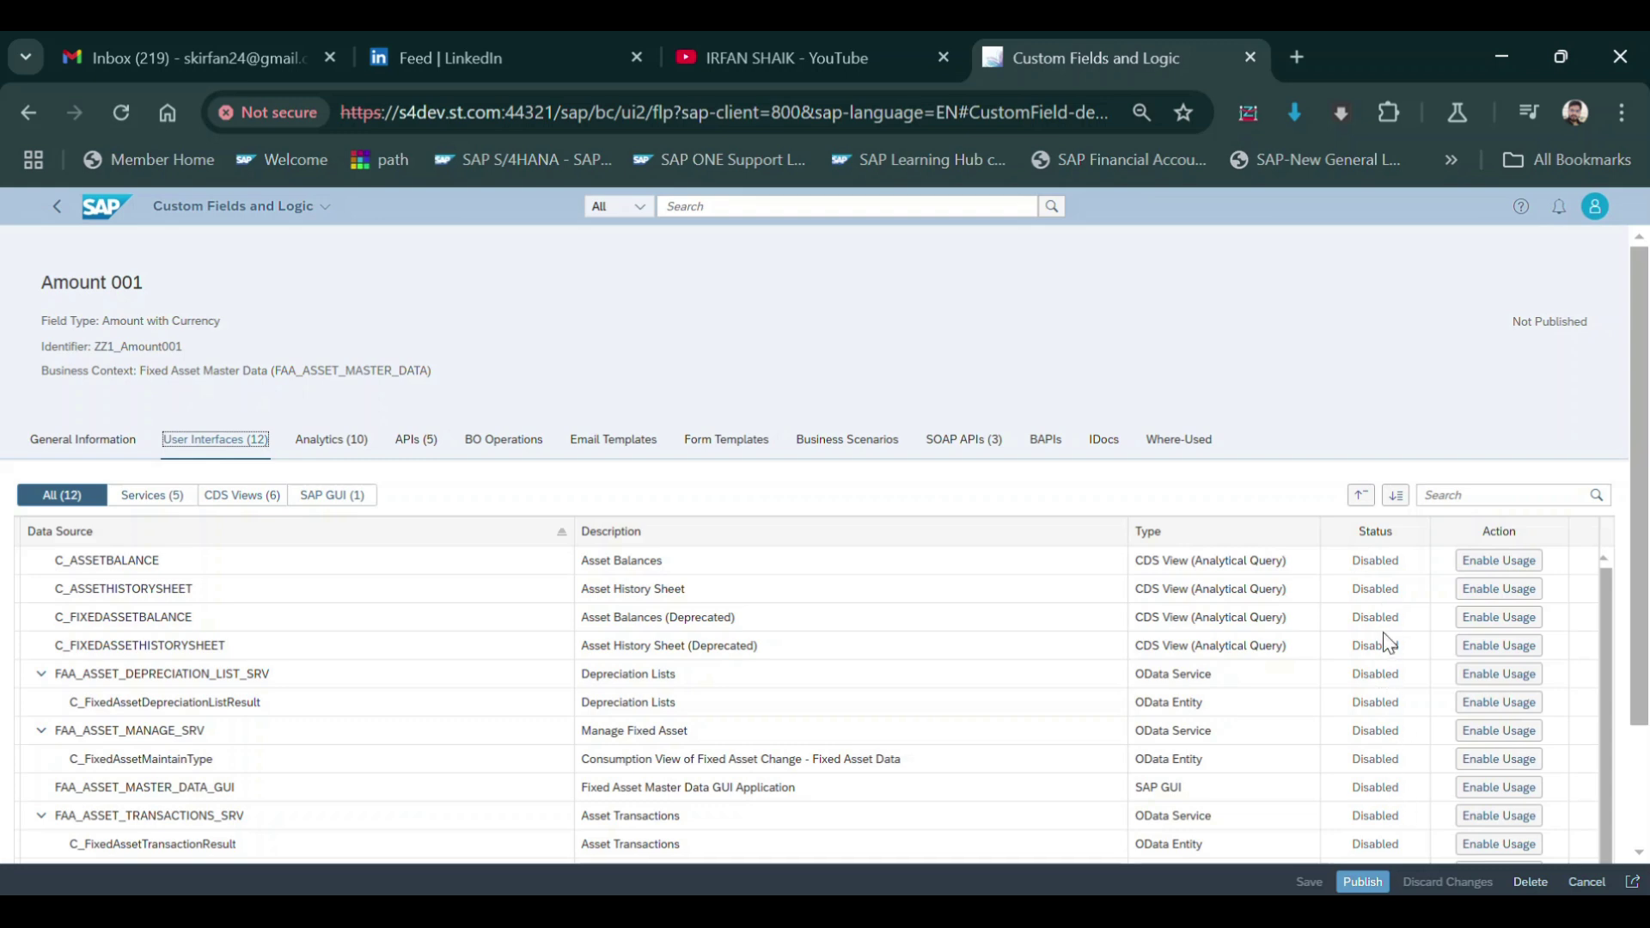
click(1503, 563)
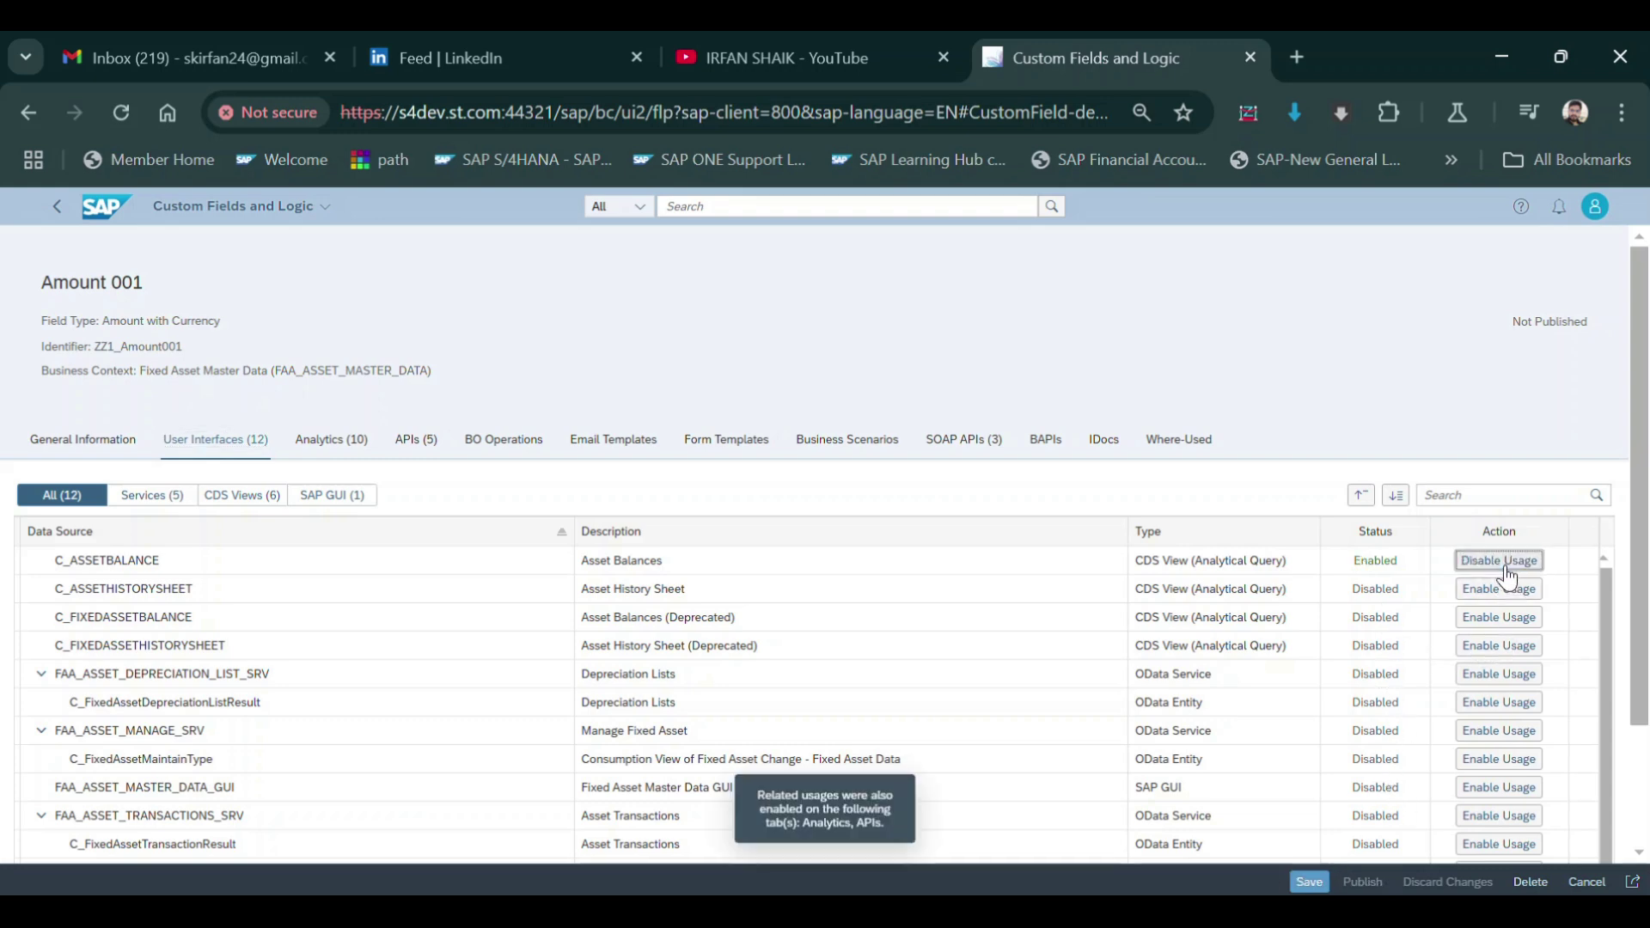
click(1503, 591)
click(1505, 619)
click(1502, 648)
click(1500, 676)
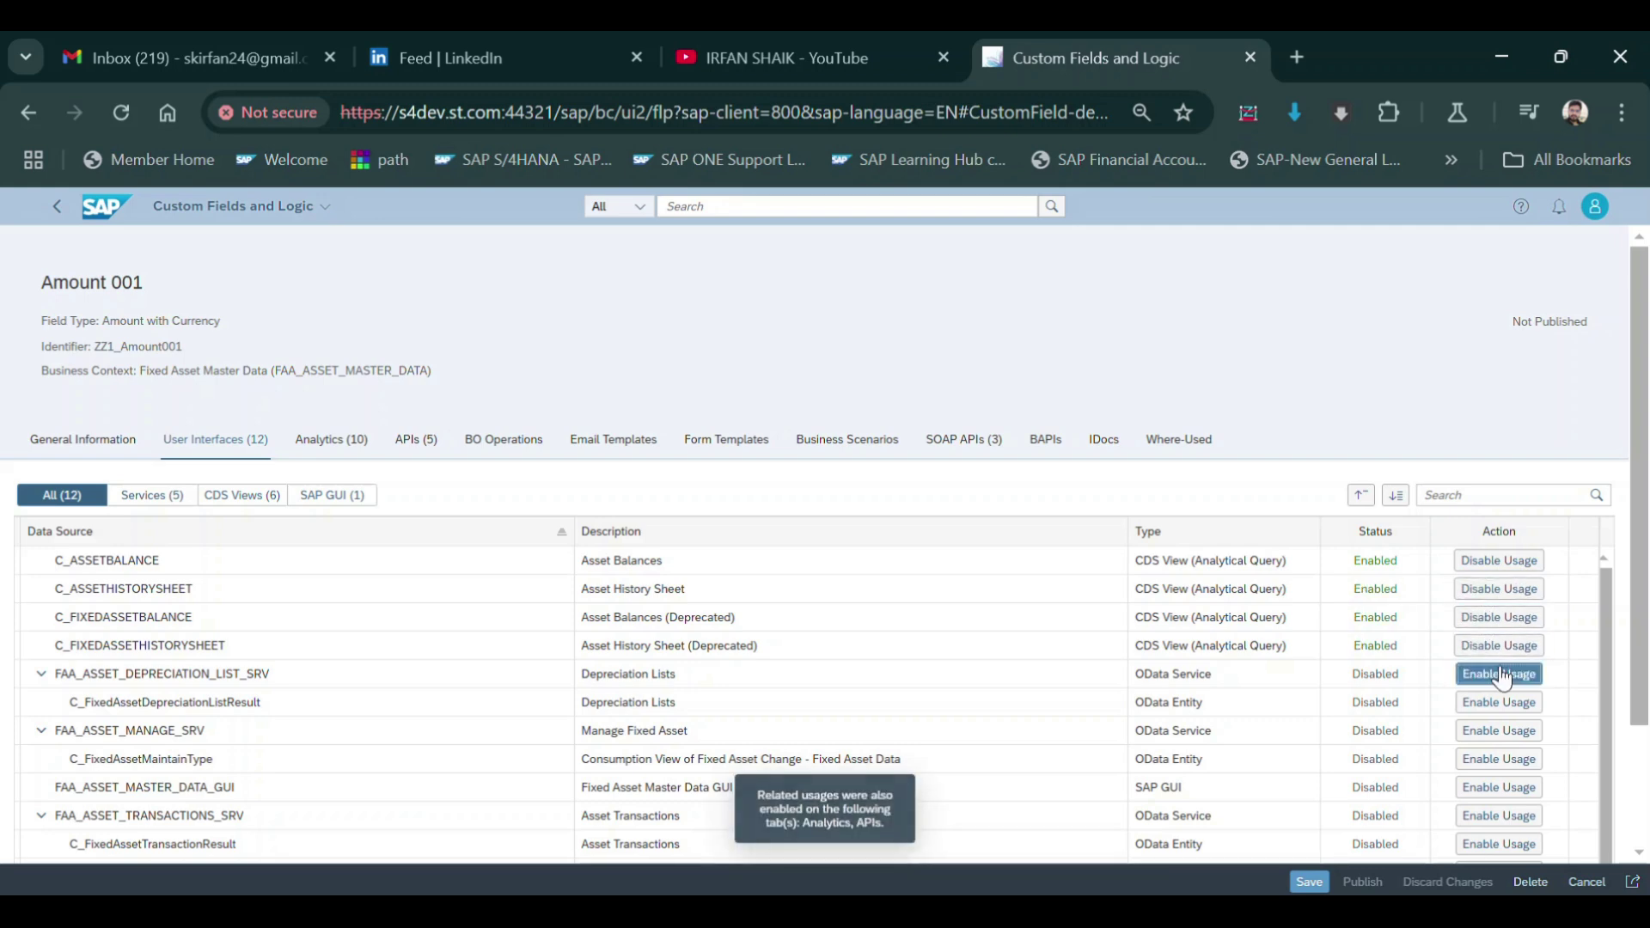
Step: Enable the field's usage for FAA_ASSET_MANAGE_SRV, FAA_ASSET_MASTER_DATA_GUI, FAA_ASSET_TRANSACTIONS_SRV, FAA_DISPLAY_WORKLIST_SRV and FAA_MD_MANAGE_SRV
click(1501, 733)
click(1495, 795)
click(1483, 822)
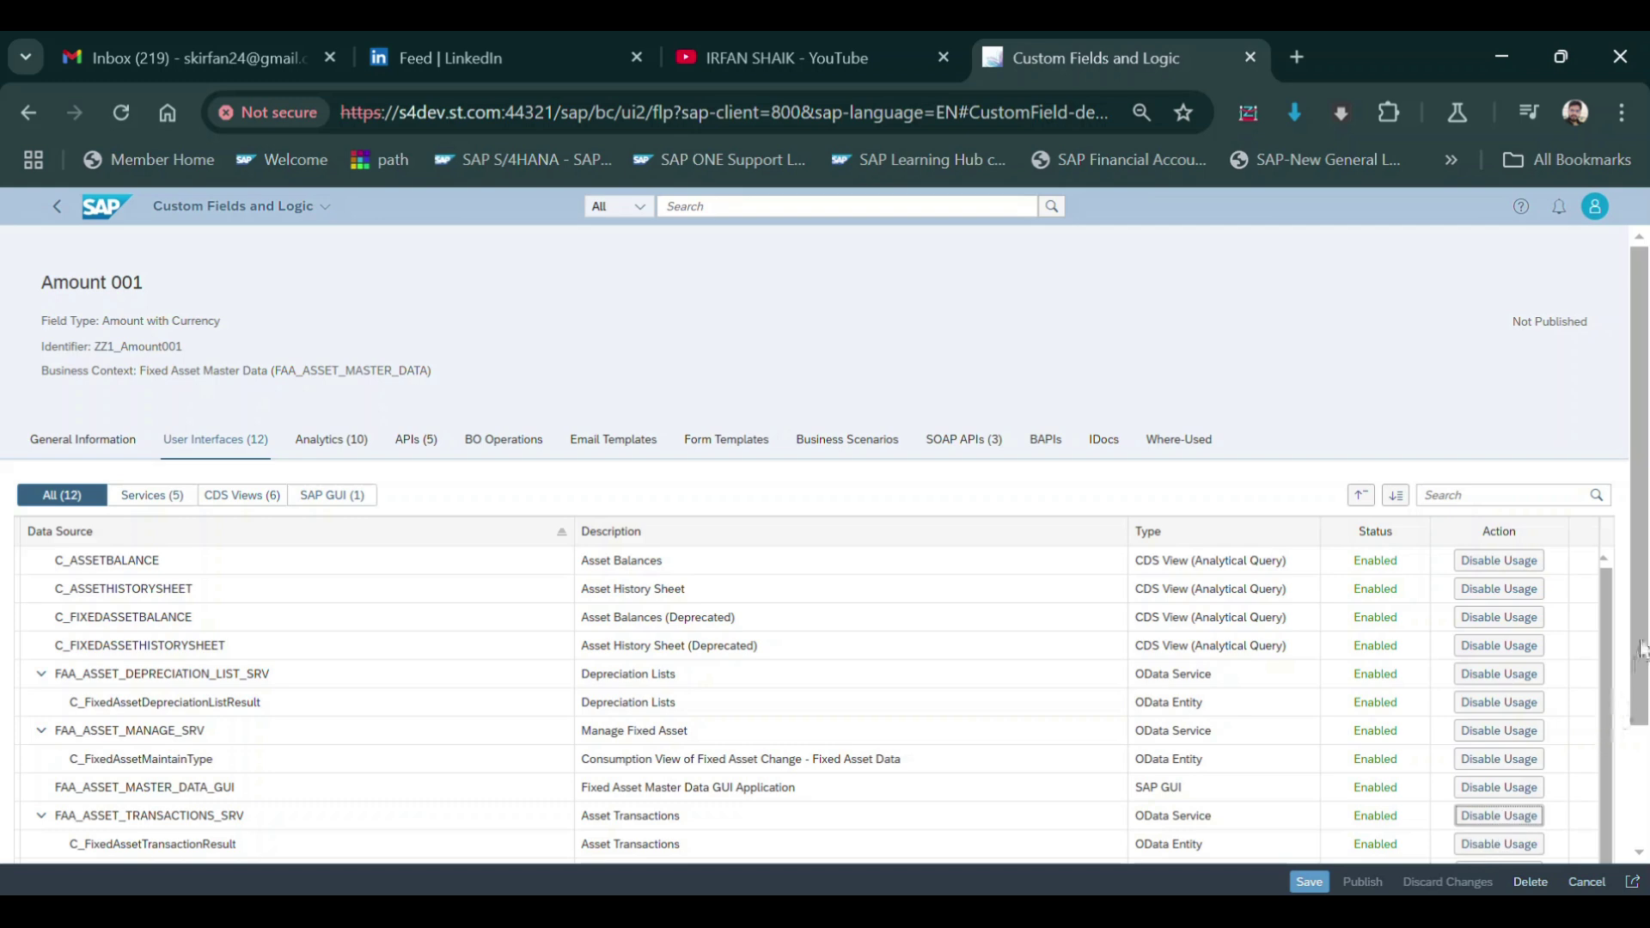
scroll(1641, 646, down, 2)
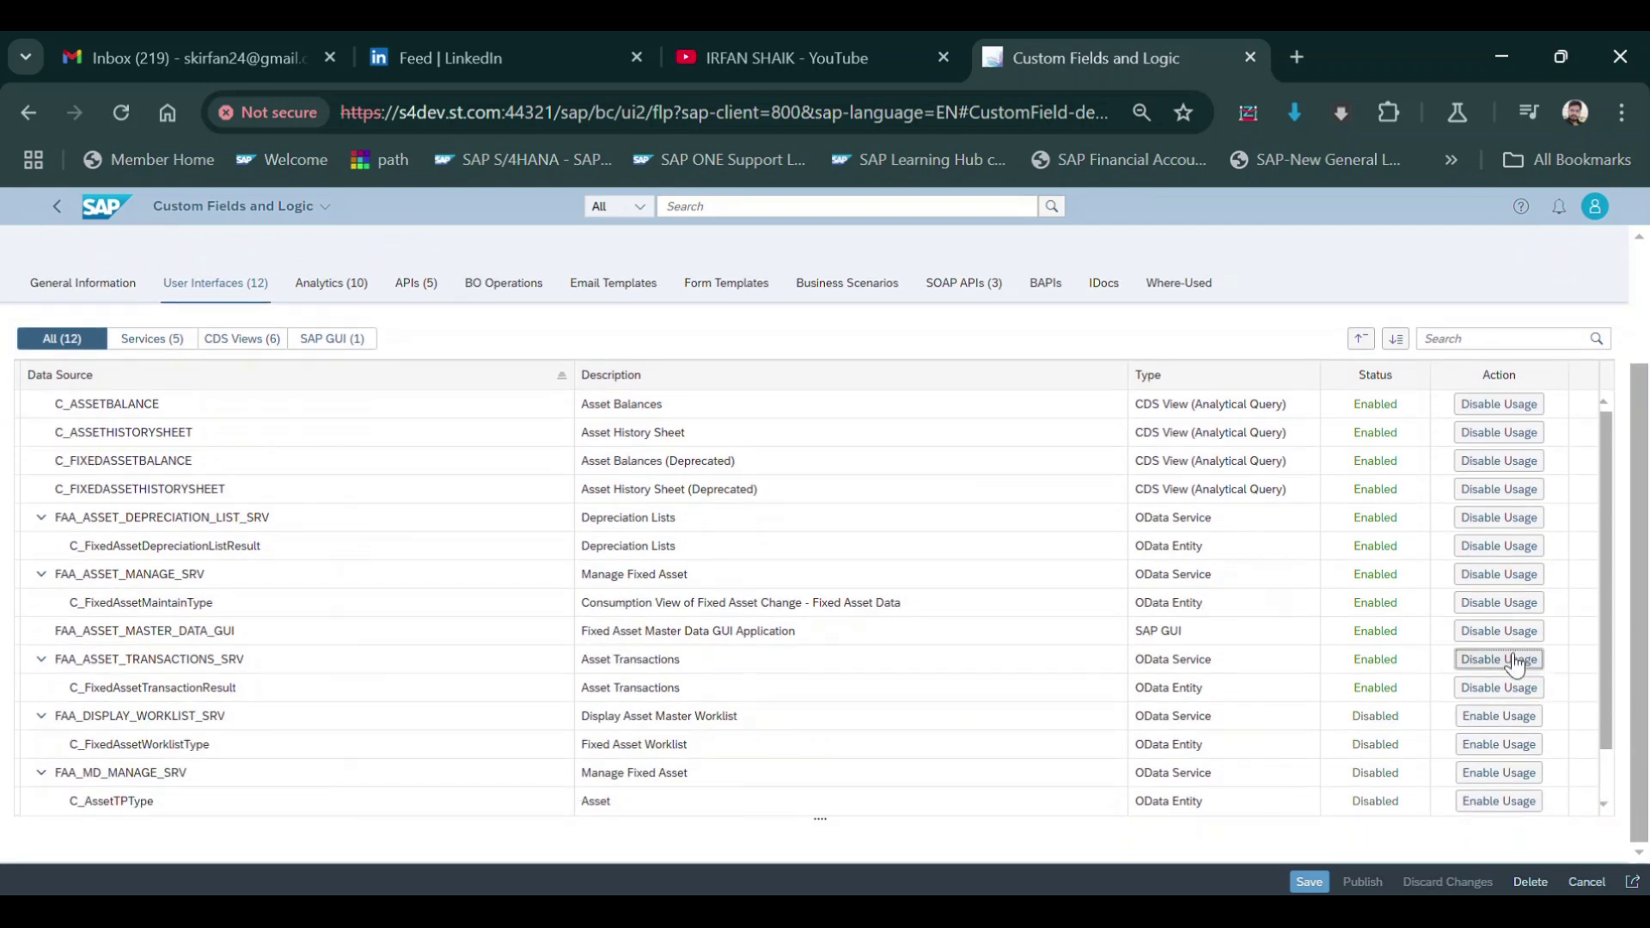
click(1491, 722)
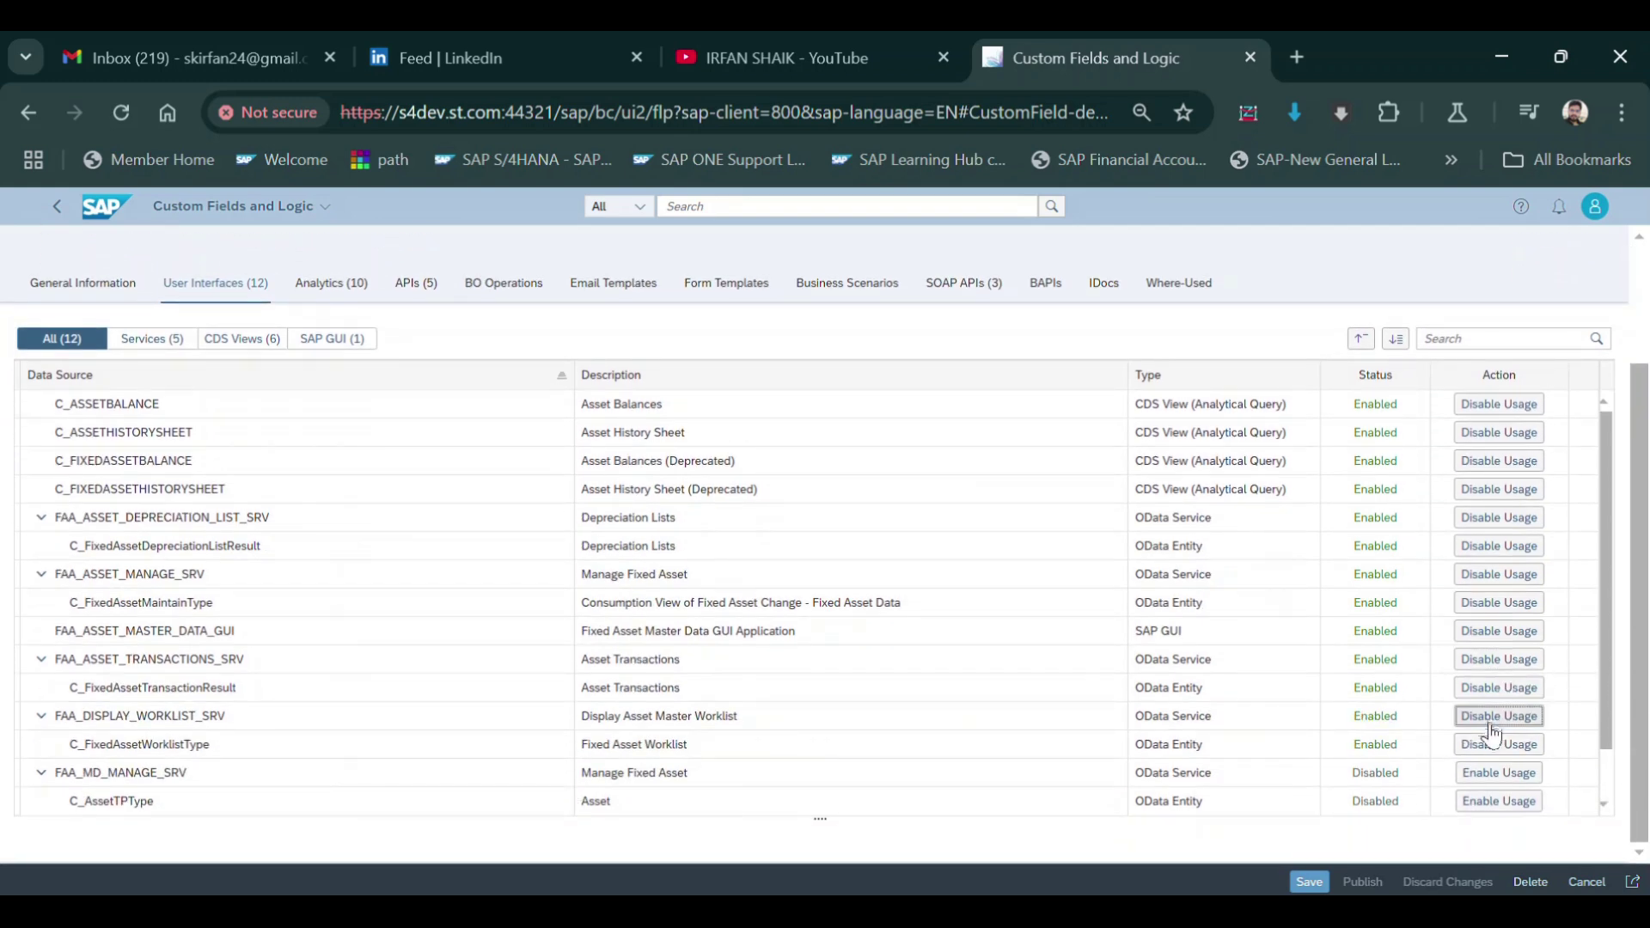
click(1500, 775)
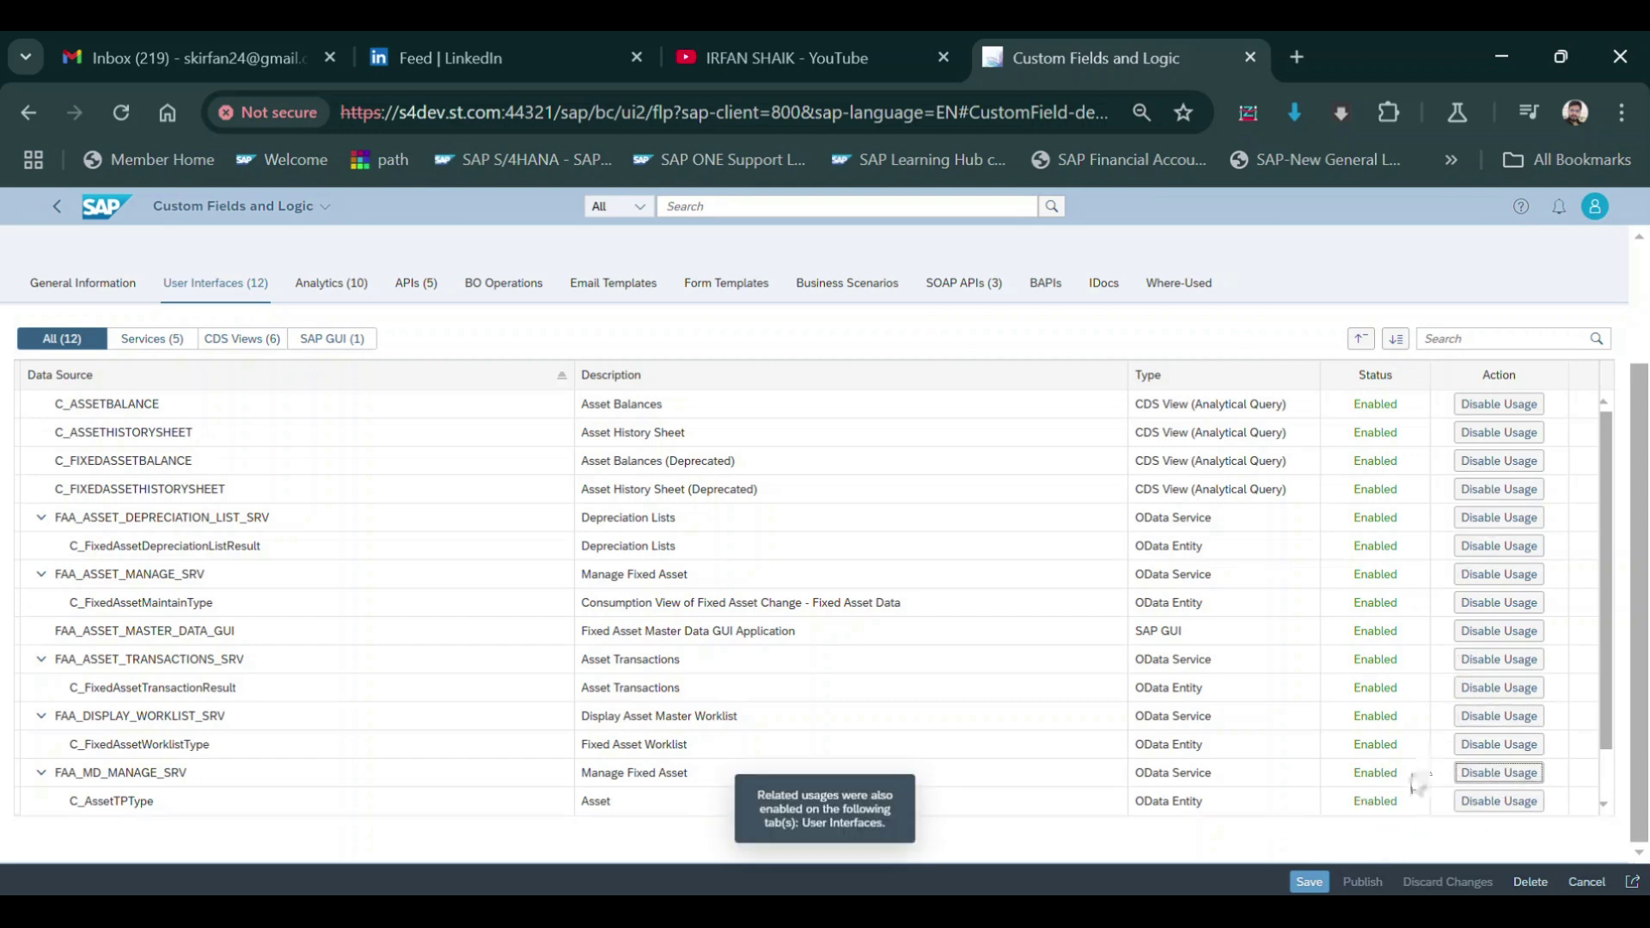
Step: Save the Amount 001 field and publish it, issuing the publish again from the custom fields list
click(1309, 882)
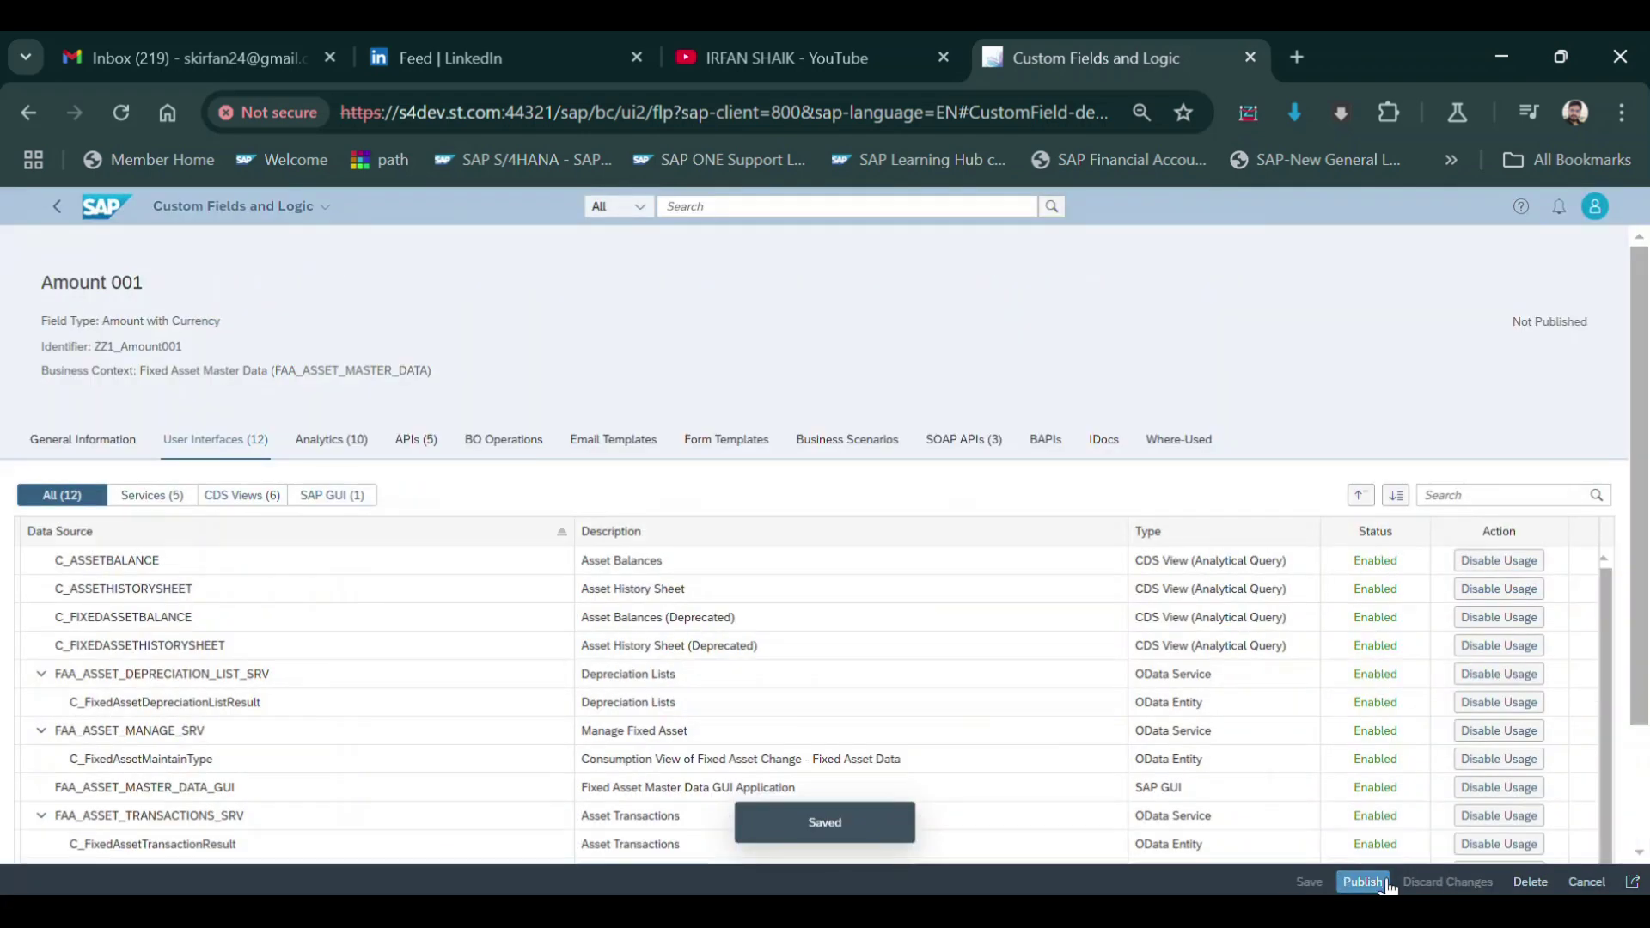
click(1363, 883)
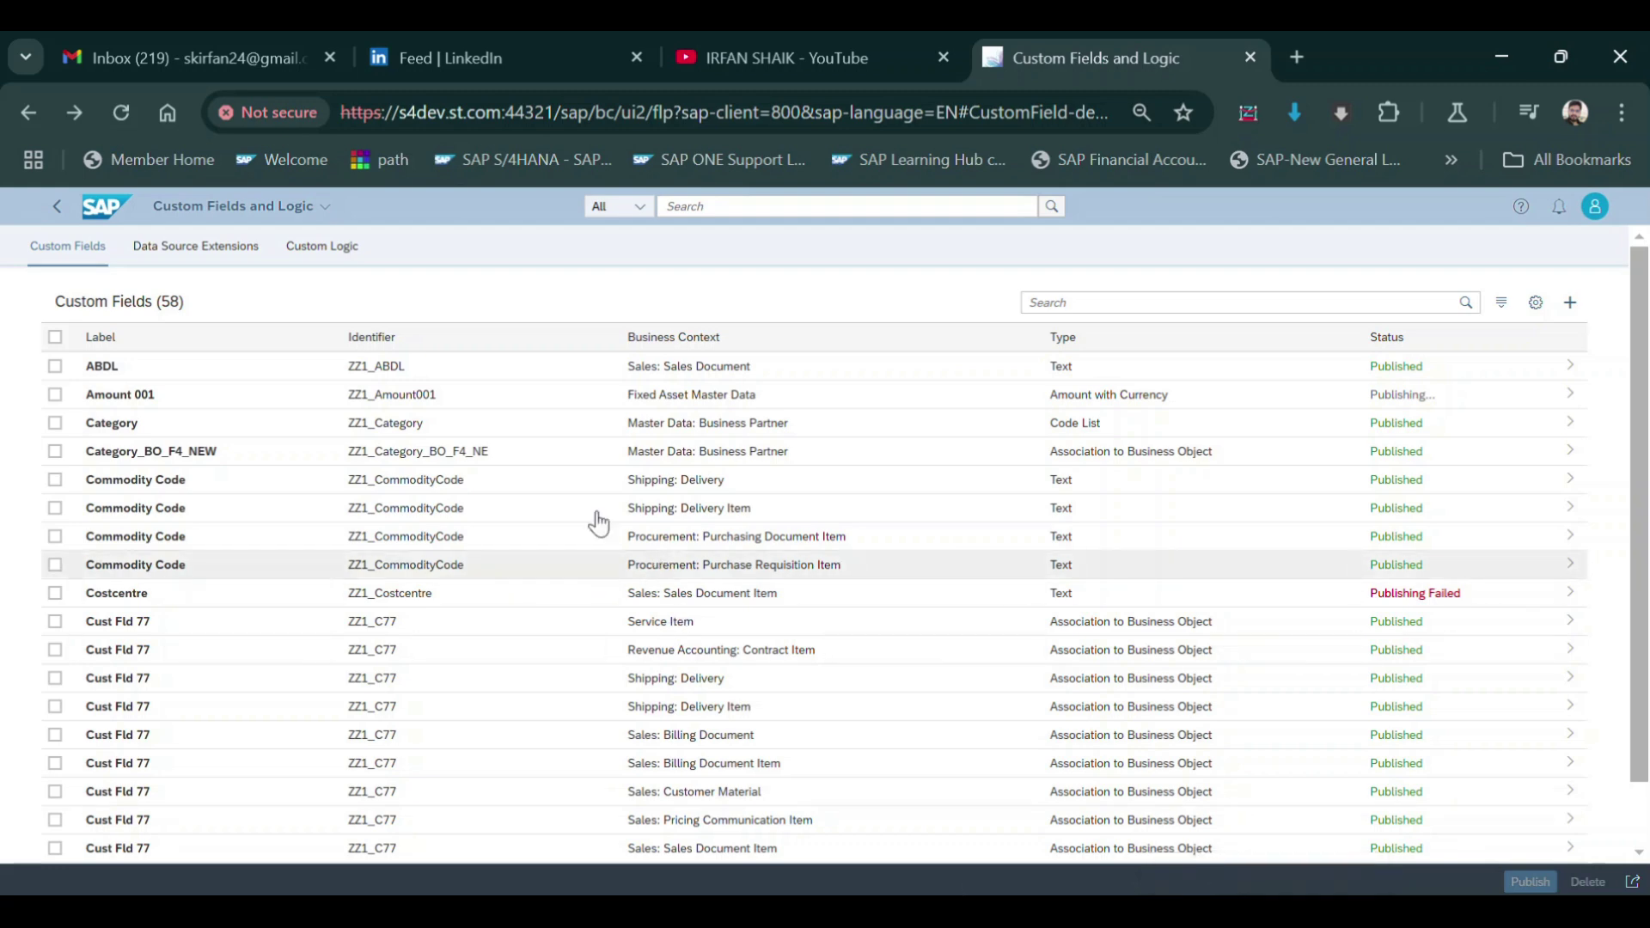
click(55, 395)
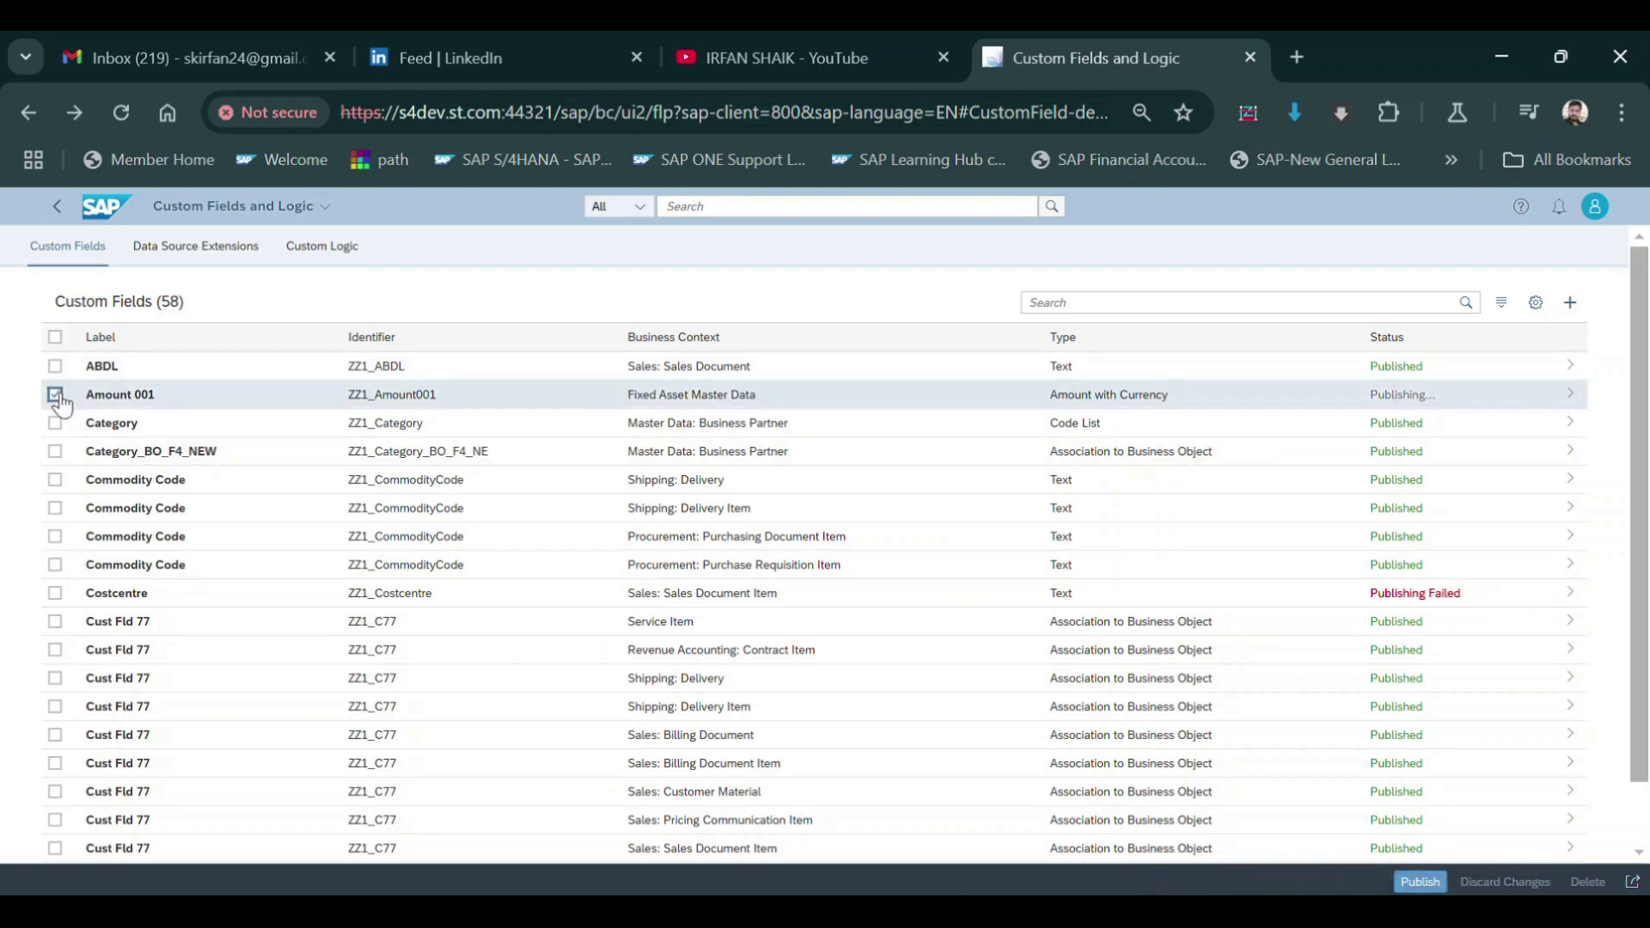
click(1420, 882)
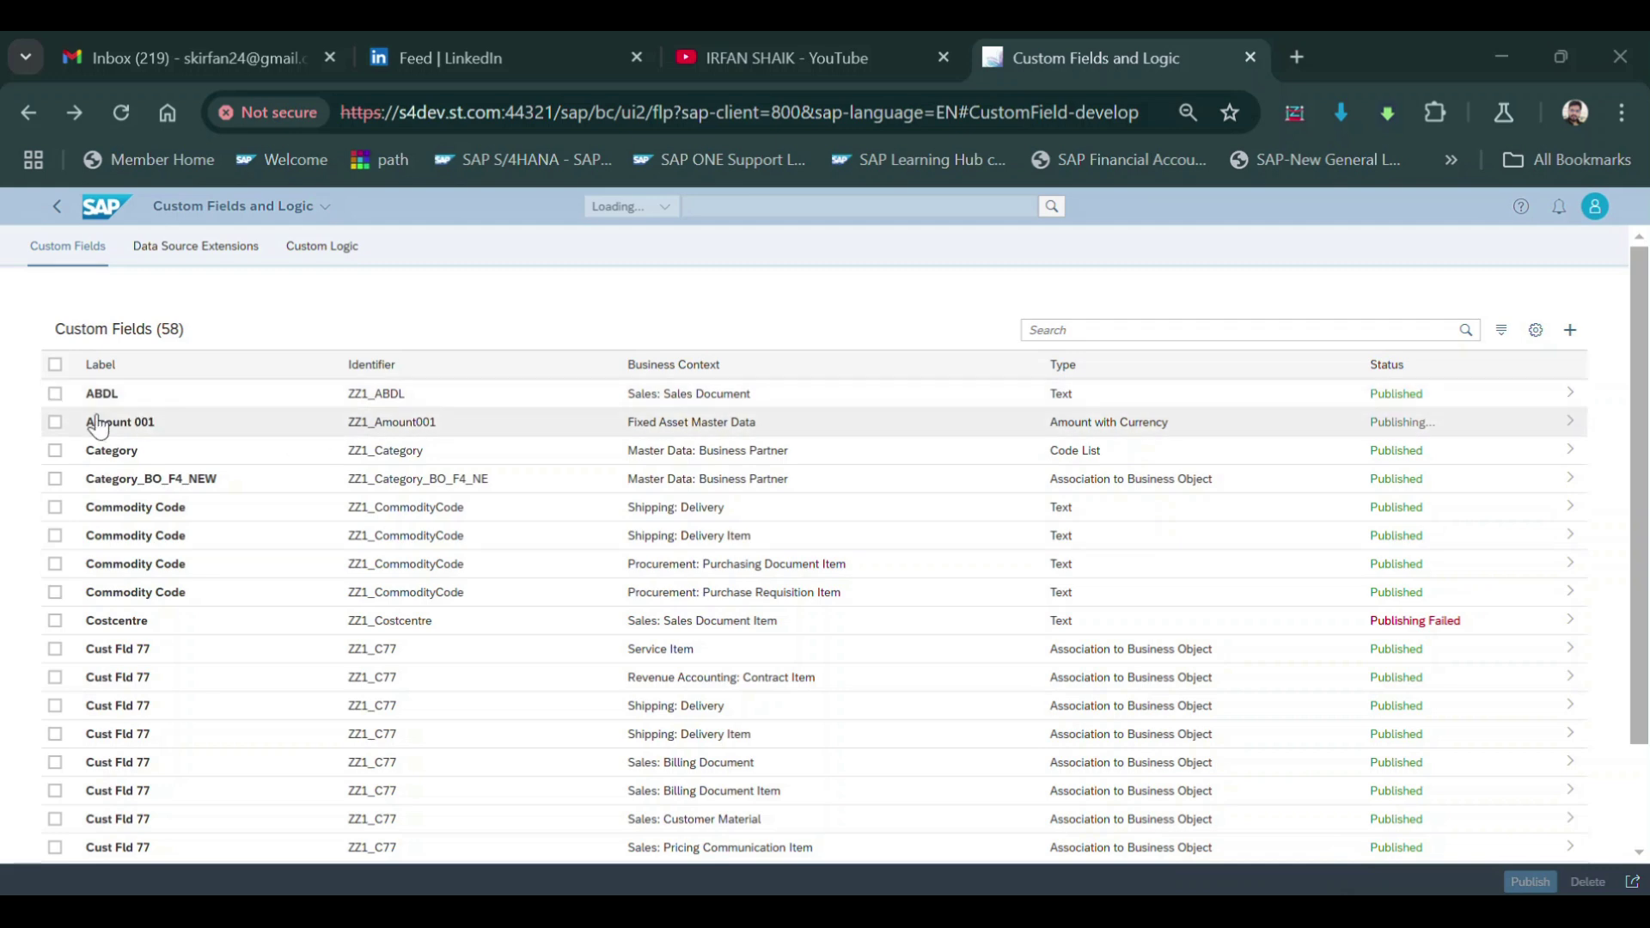
Step: Select the Amount 001 field in the custom fields list and switch to the SAP Easy Access window
click(55, 422)
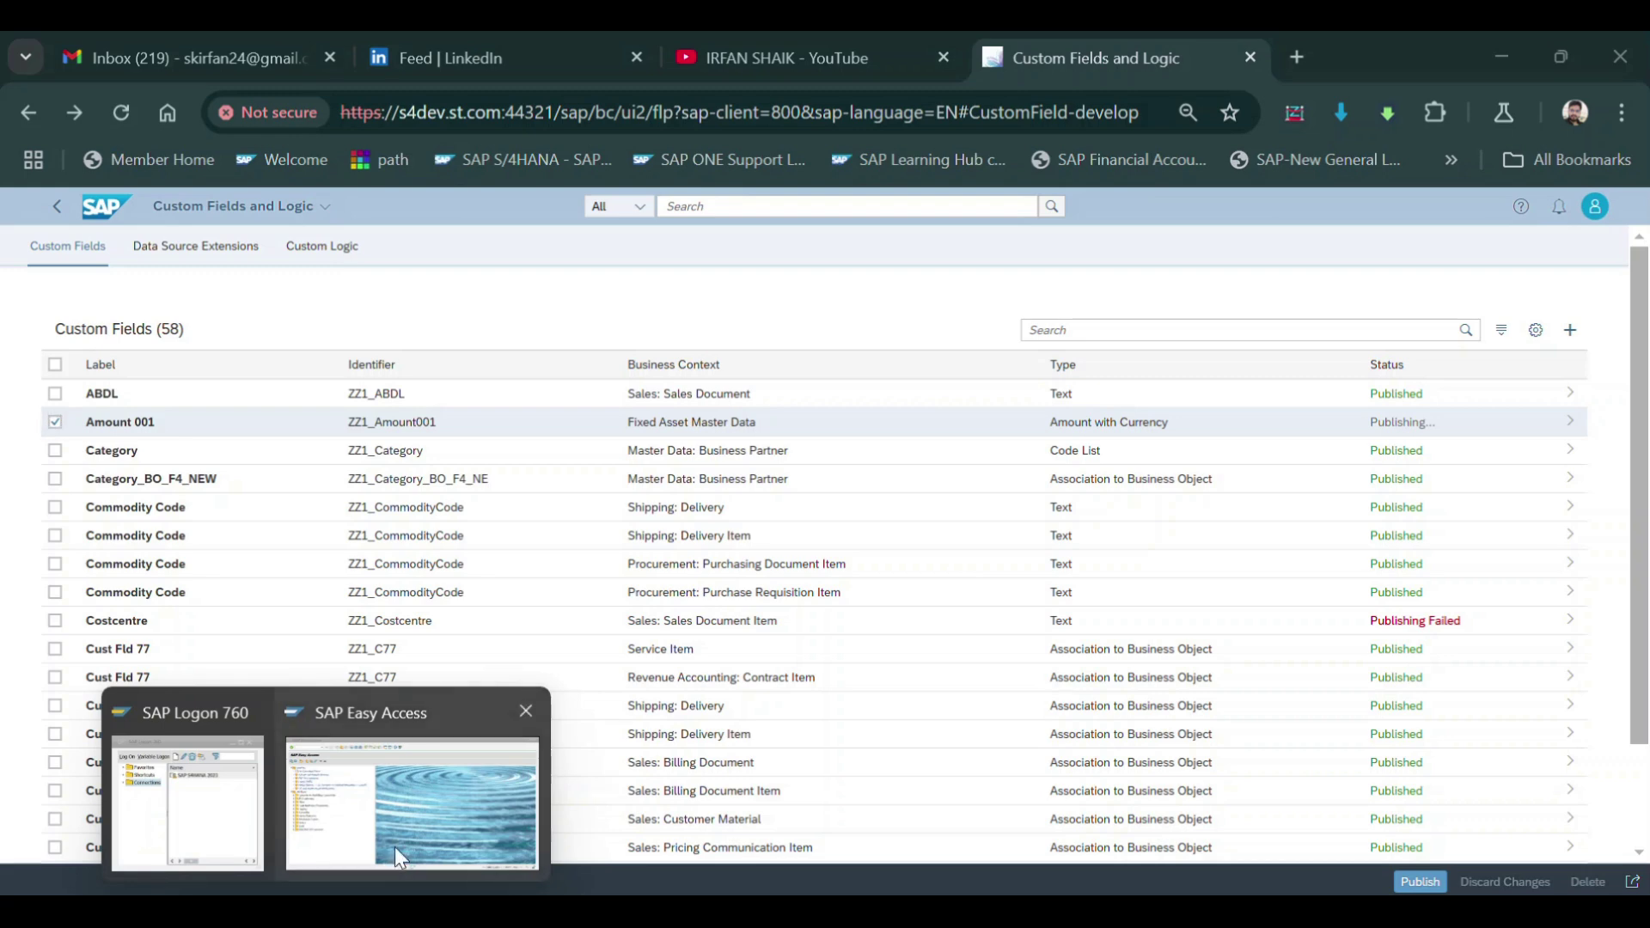
click(396, 844)
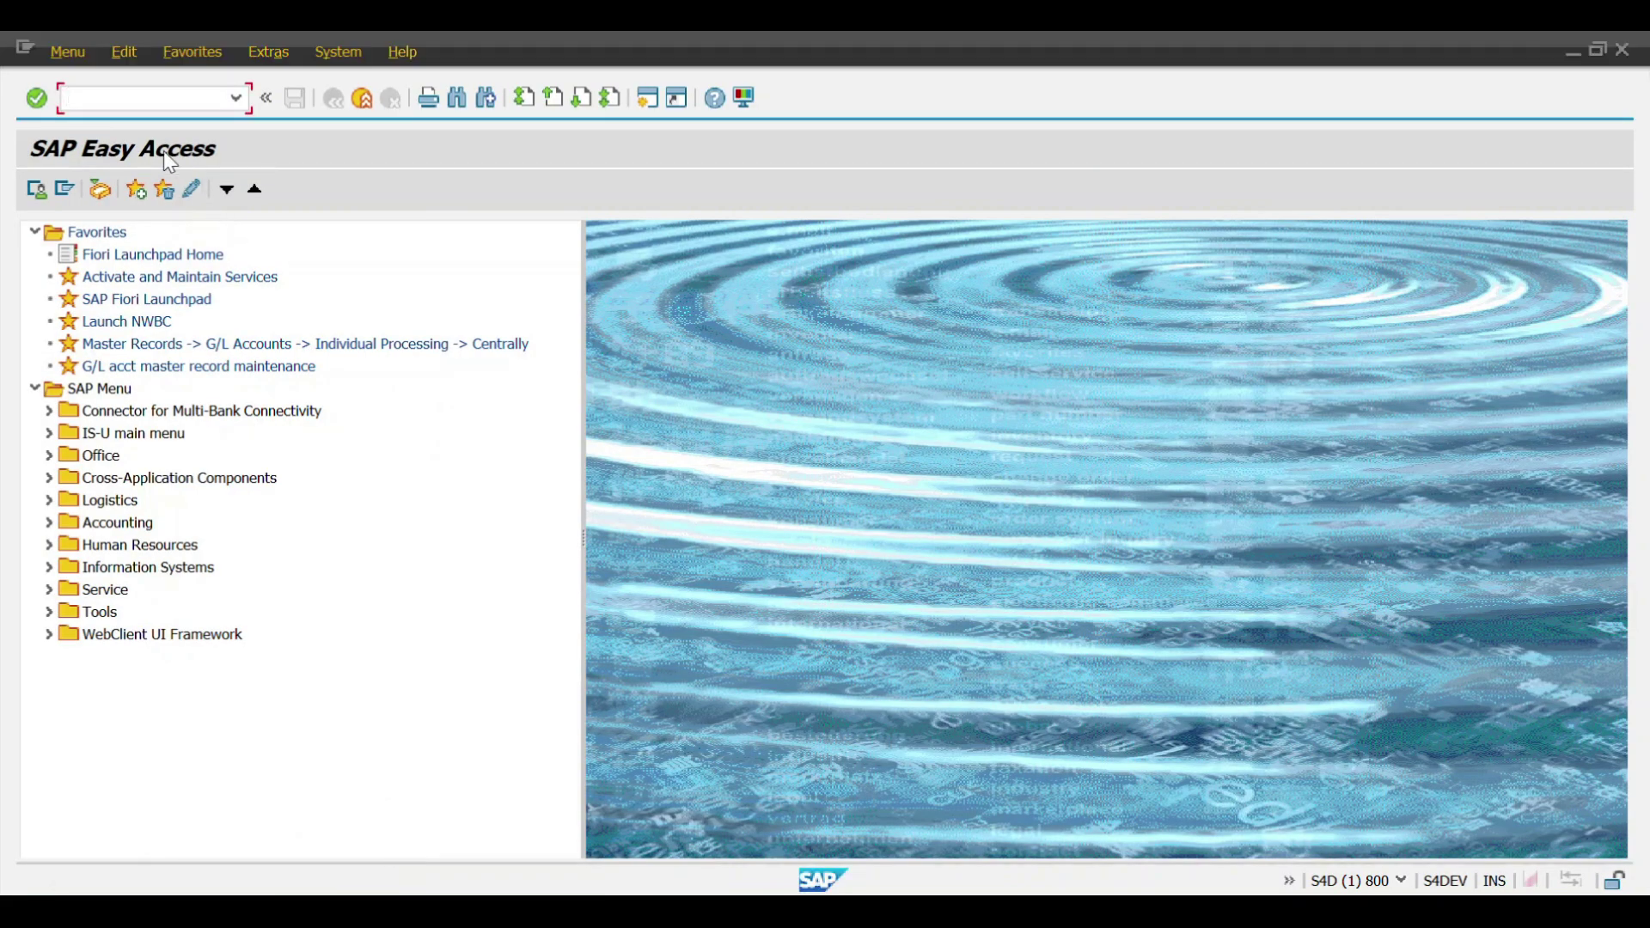
Step: Start transaction SPRO and open the SAP Reference IMG
text(spro)
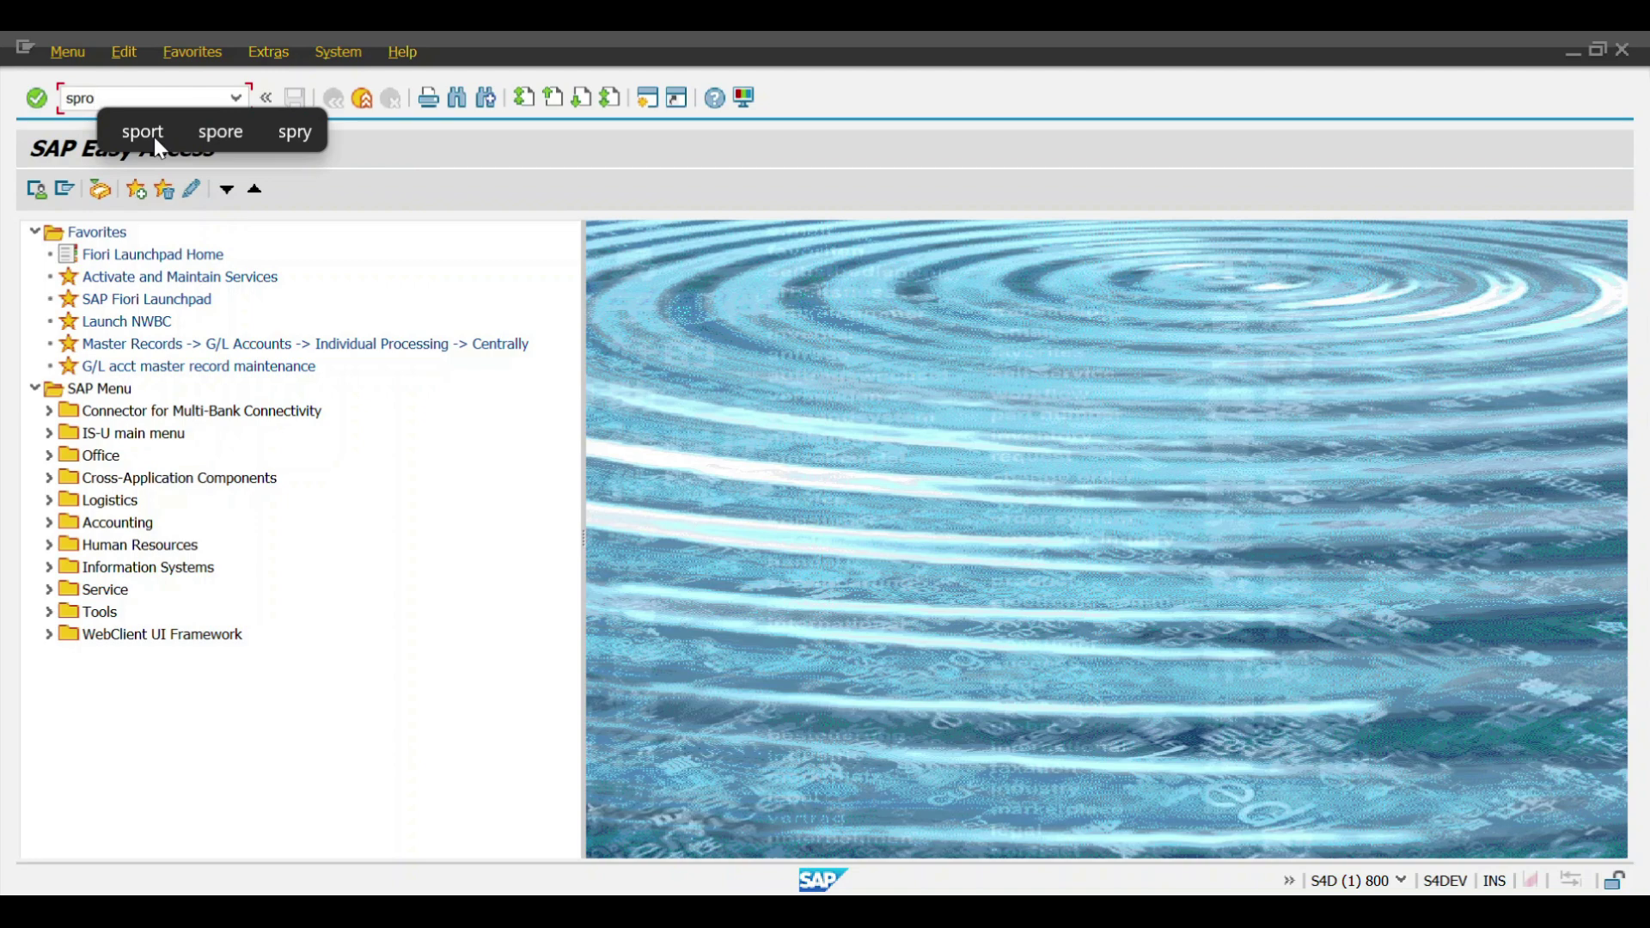
key(Return)
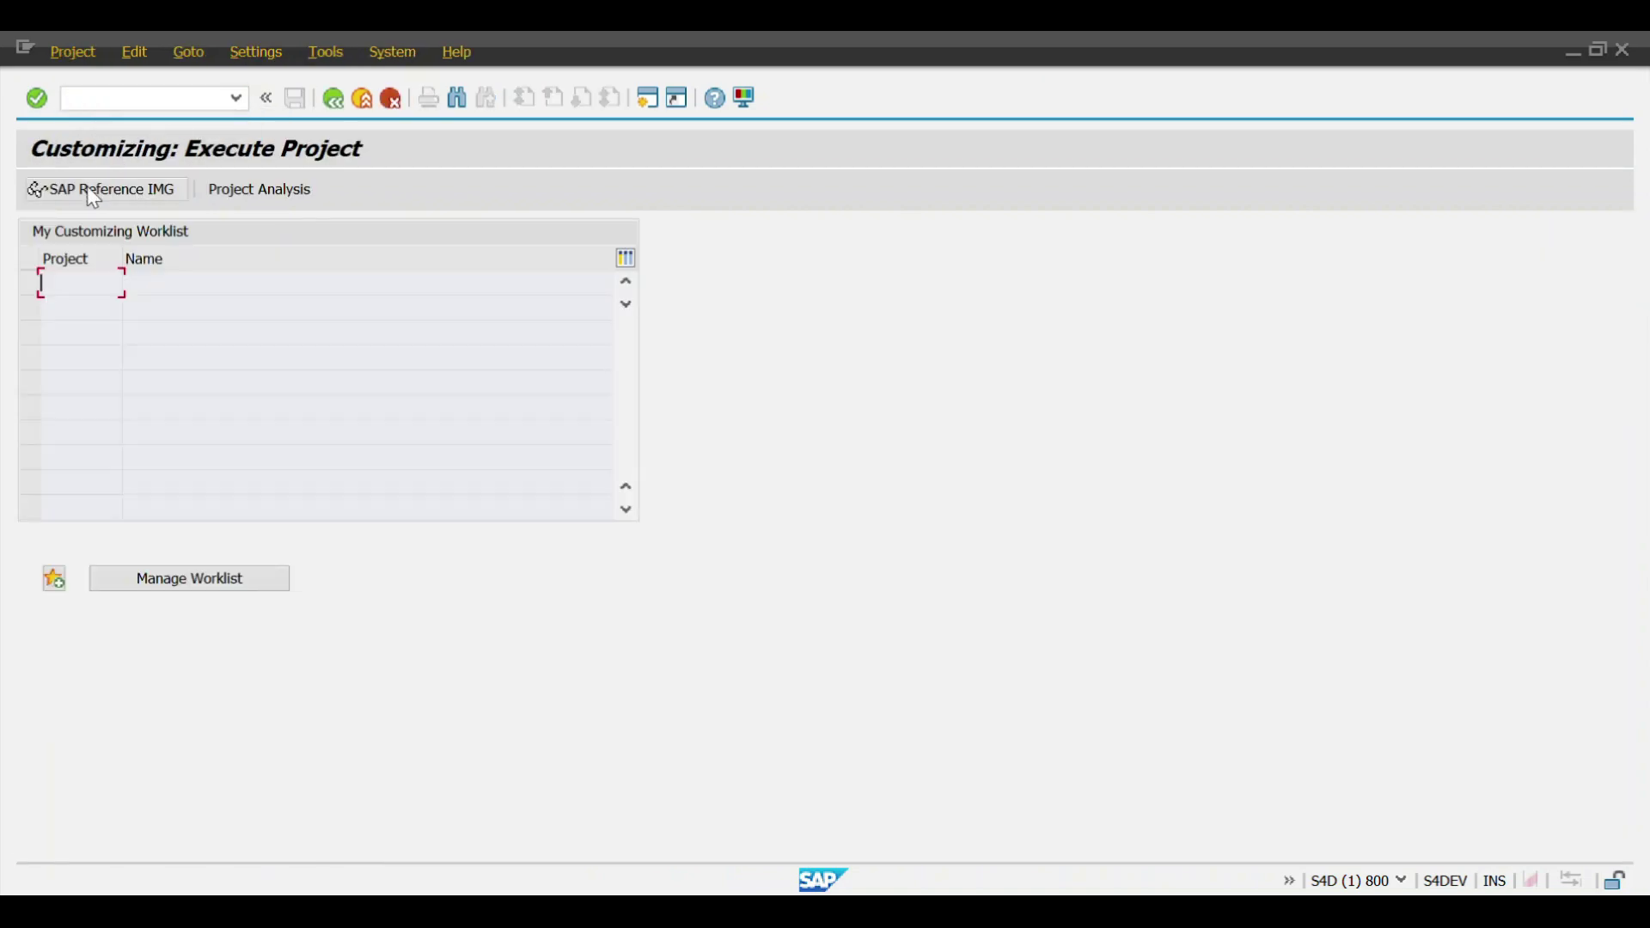
click(93, 191)
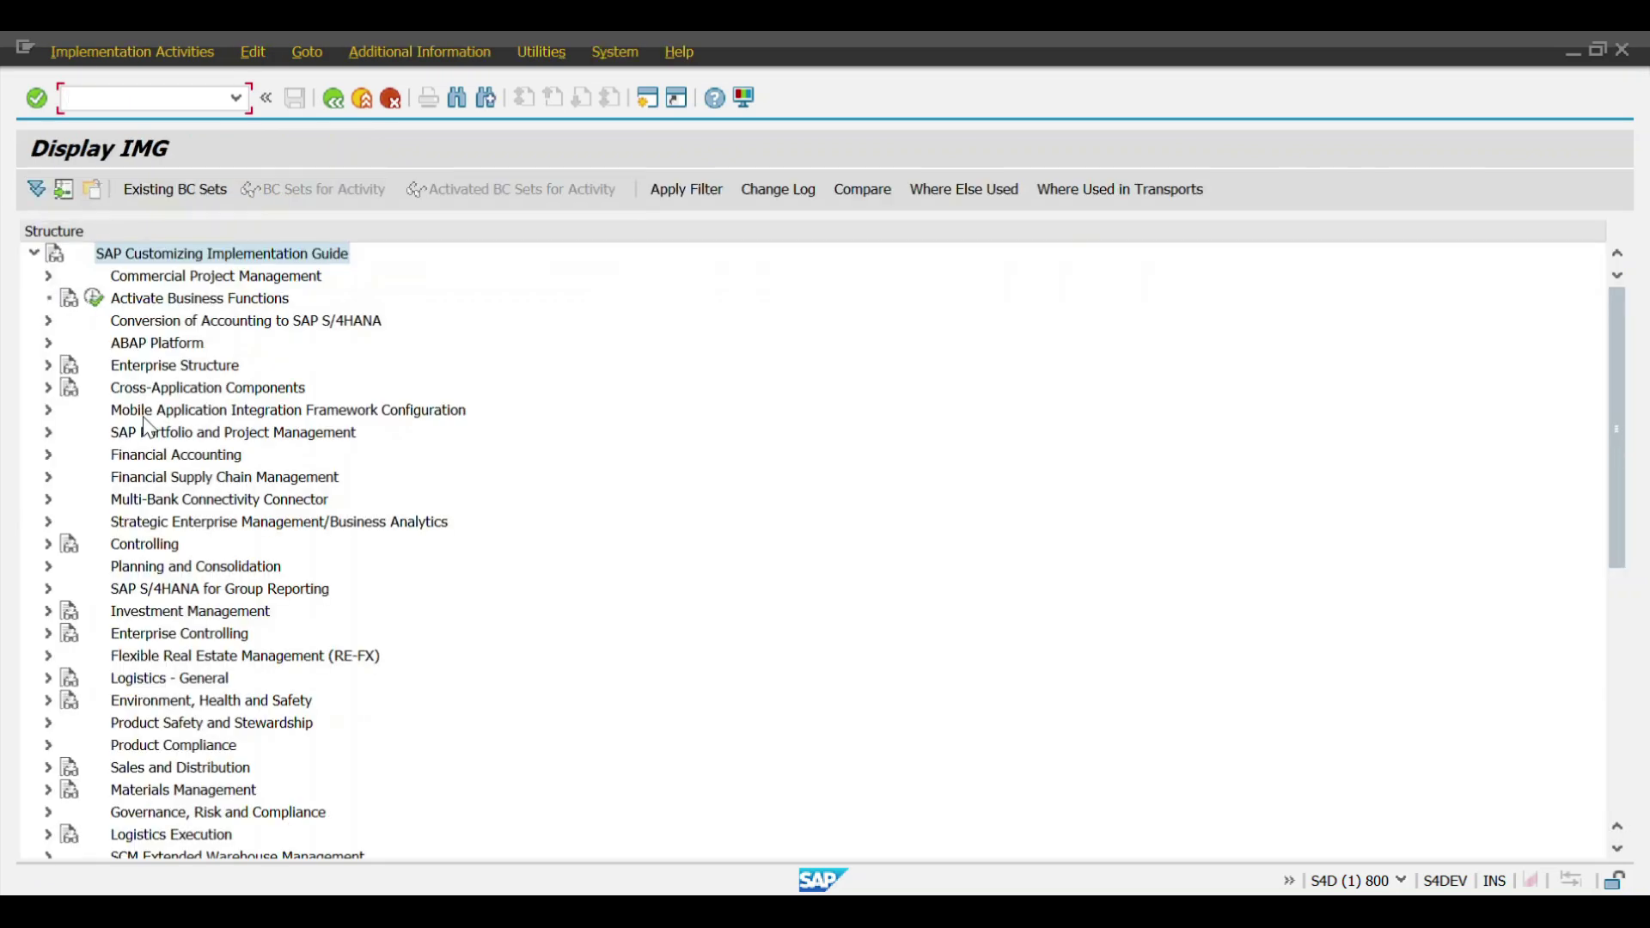
Step: Expand Financial Accounting in the IMG structure and the Asset Accounting node beneath it
click(145, 419)
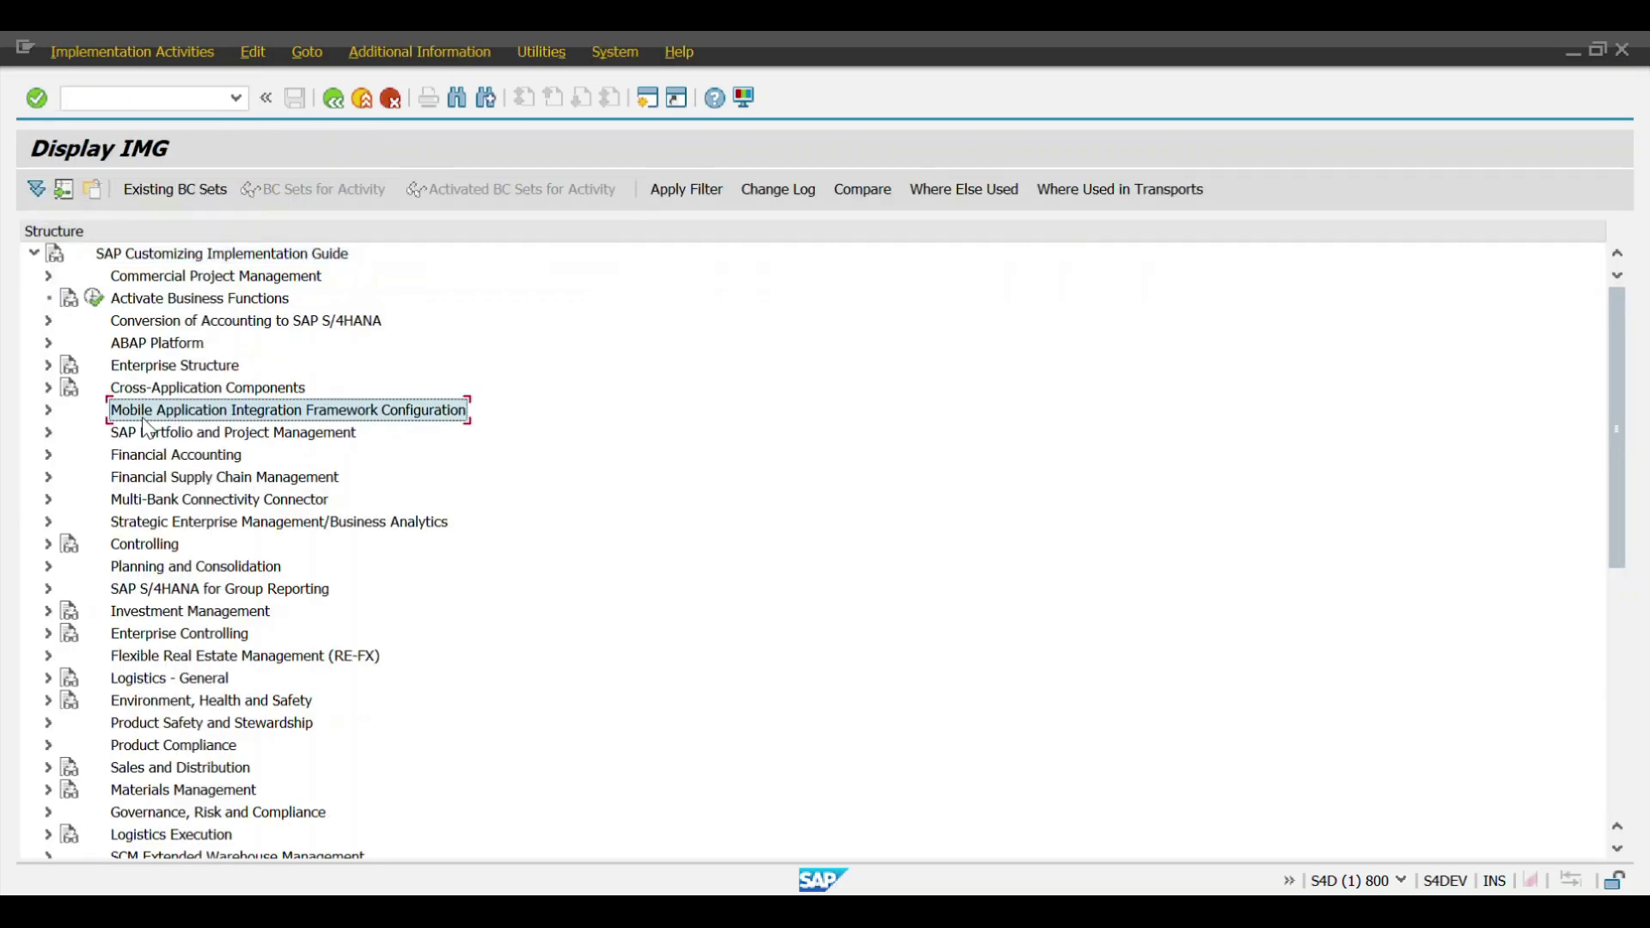
key(Down)
key(Down)
key(Right)
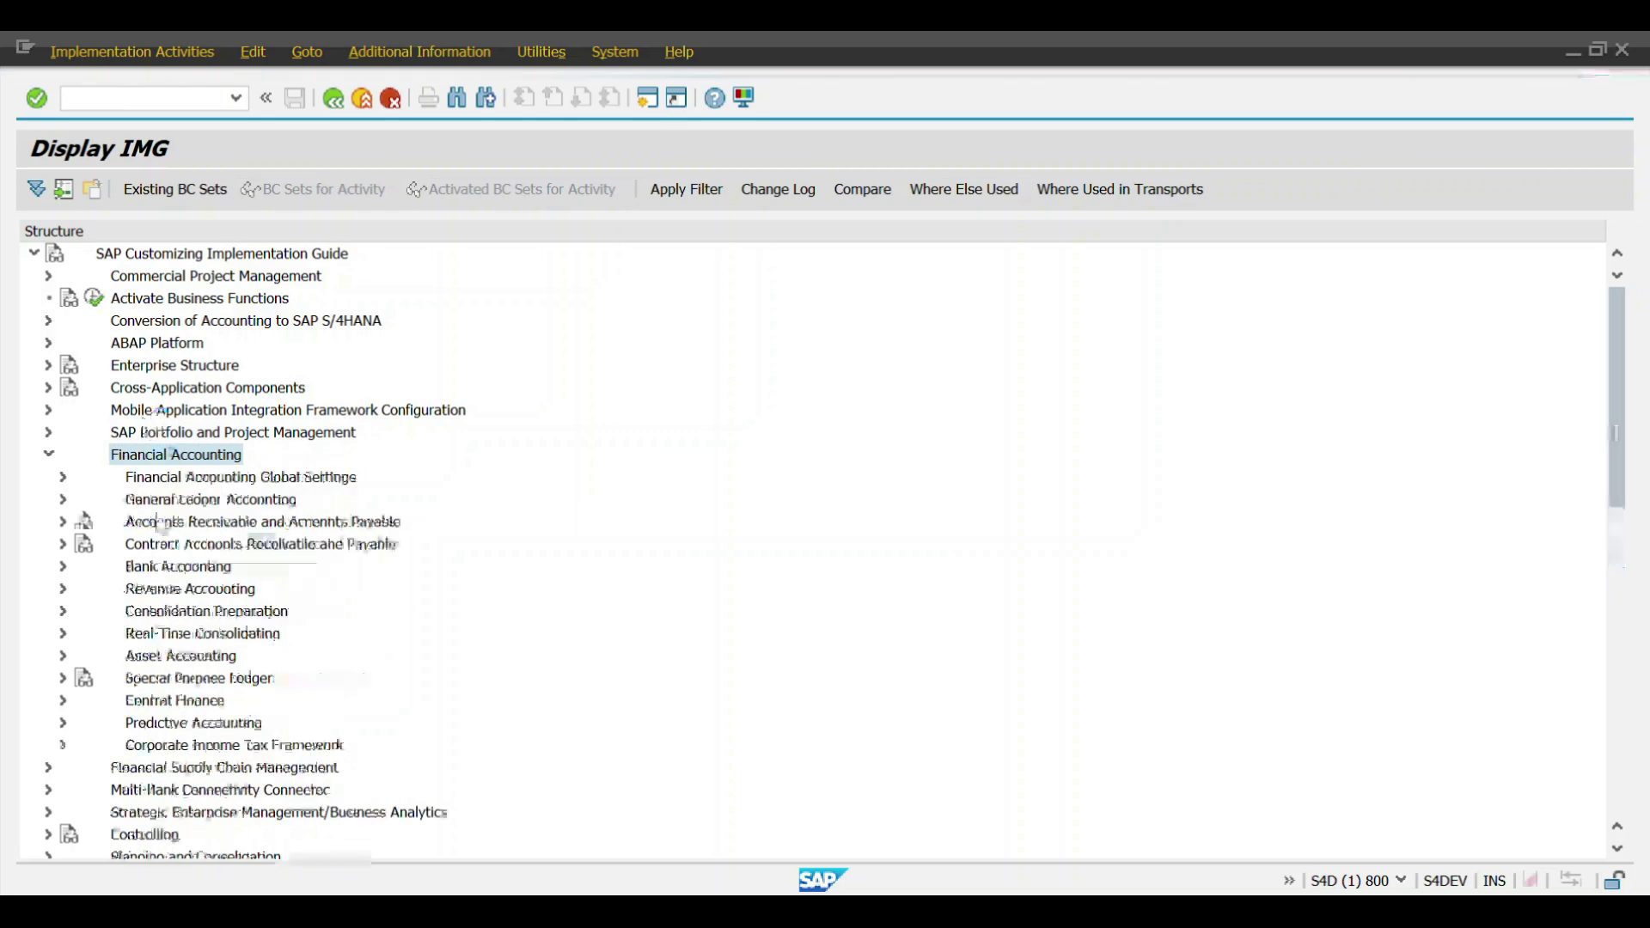
click(161, 568)
key(Down)
key(Down)
key(Down)
key(Down)
key(Right)
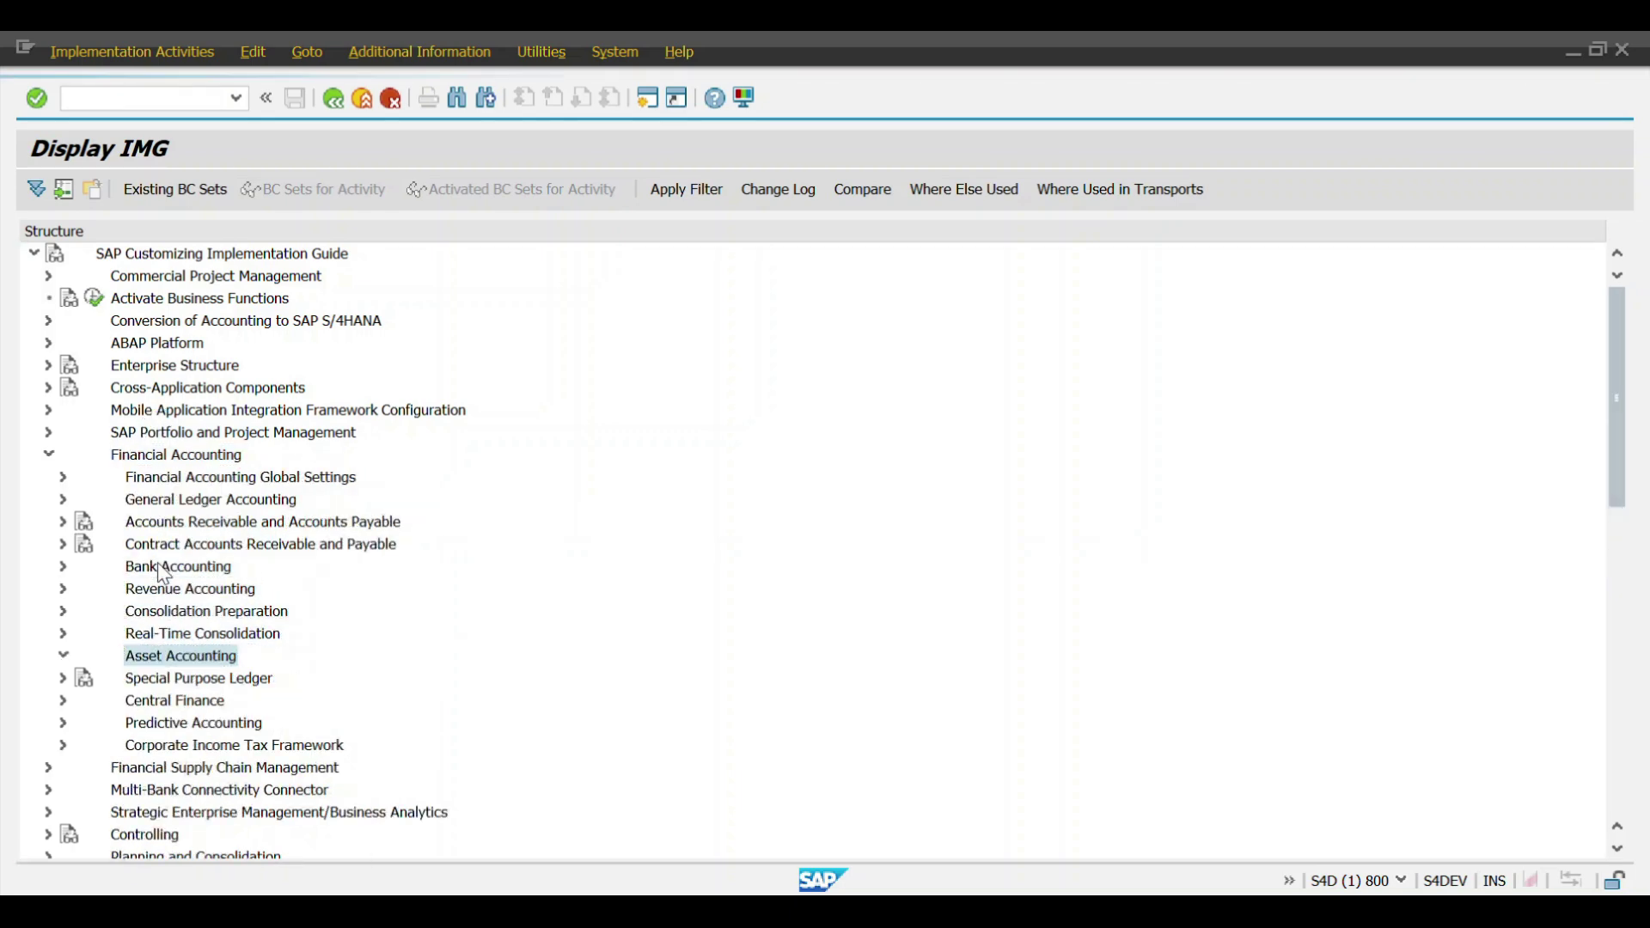
Step: Expand the Master Data node under Asset Accounting and its Screen Layout node
key(Down)
key(Down)
key(Down)
key(Down)
key(Down)
key(Down)
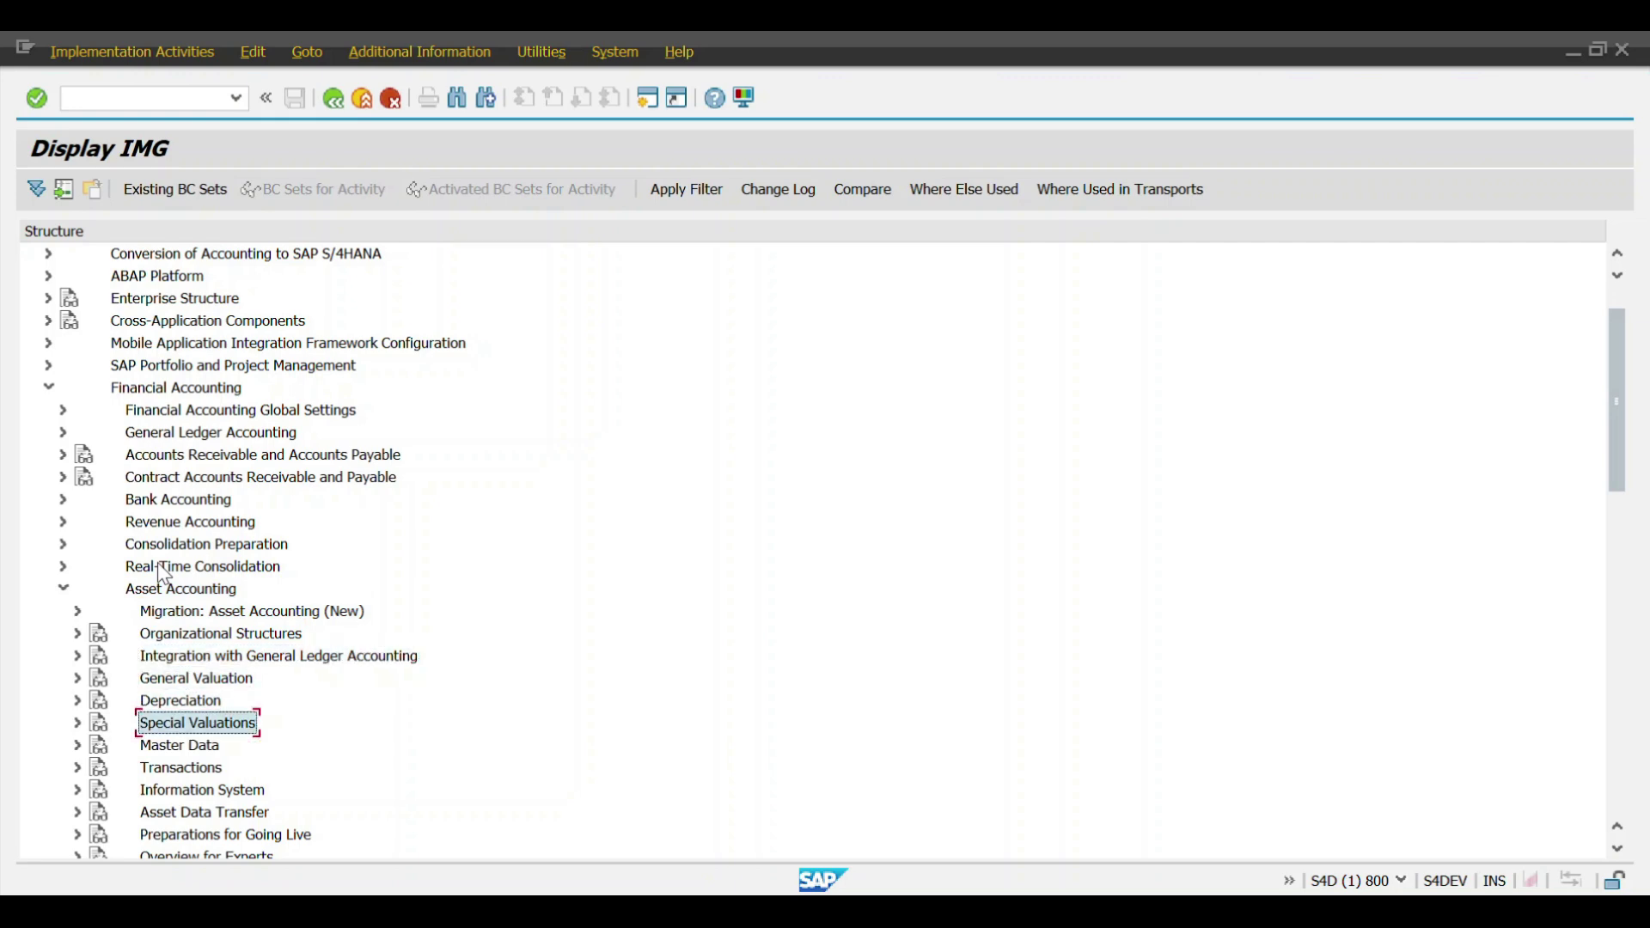
key(Down)
key(Right)
key(Down)
key(Right)
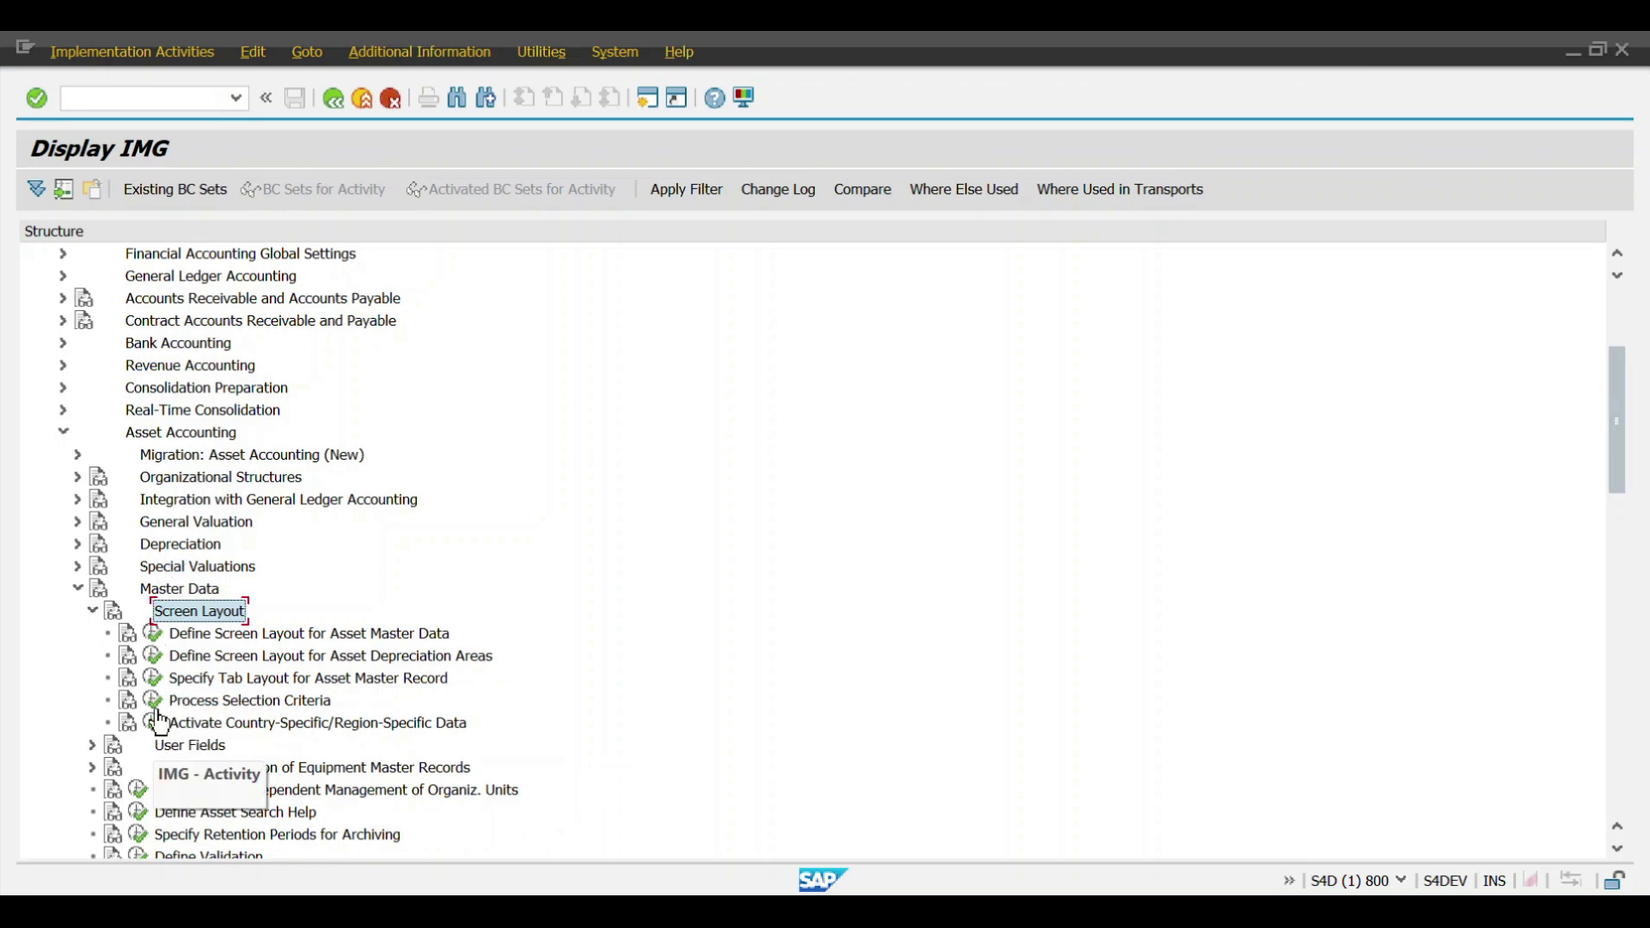
Step: Execute Specify Tab Layout for Asset Master Record and open its activity Define Tab Layout for Asset Master Data
click(151, 679)
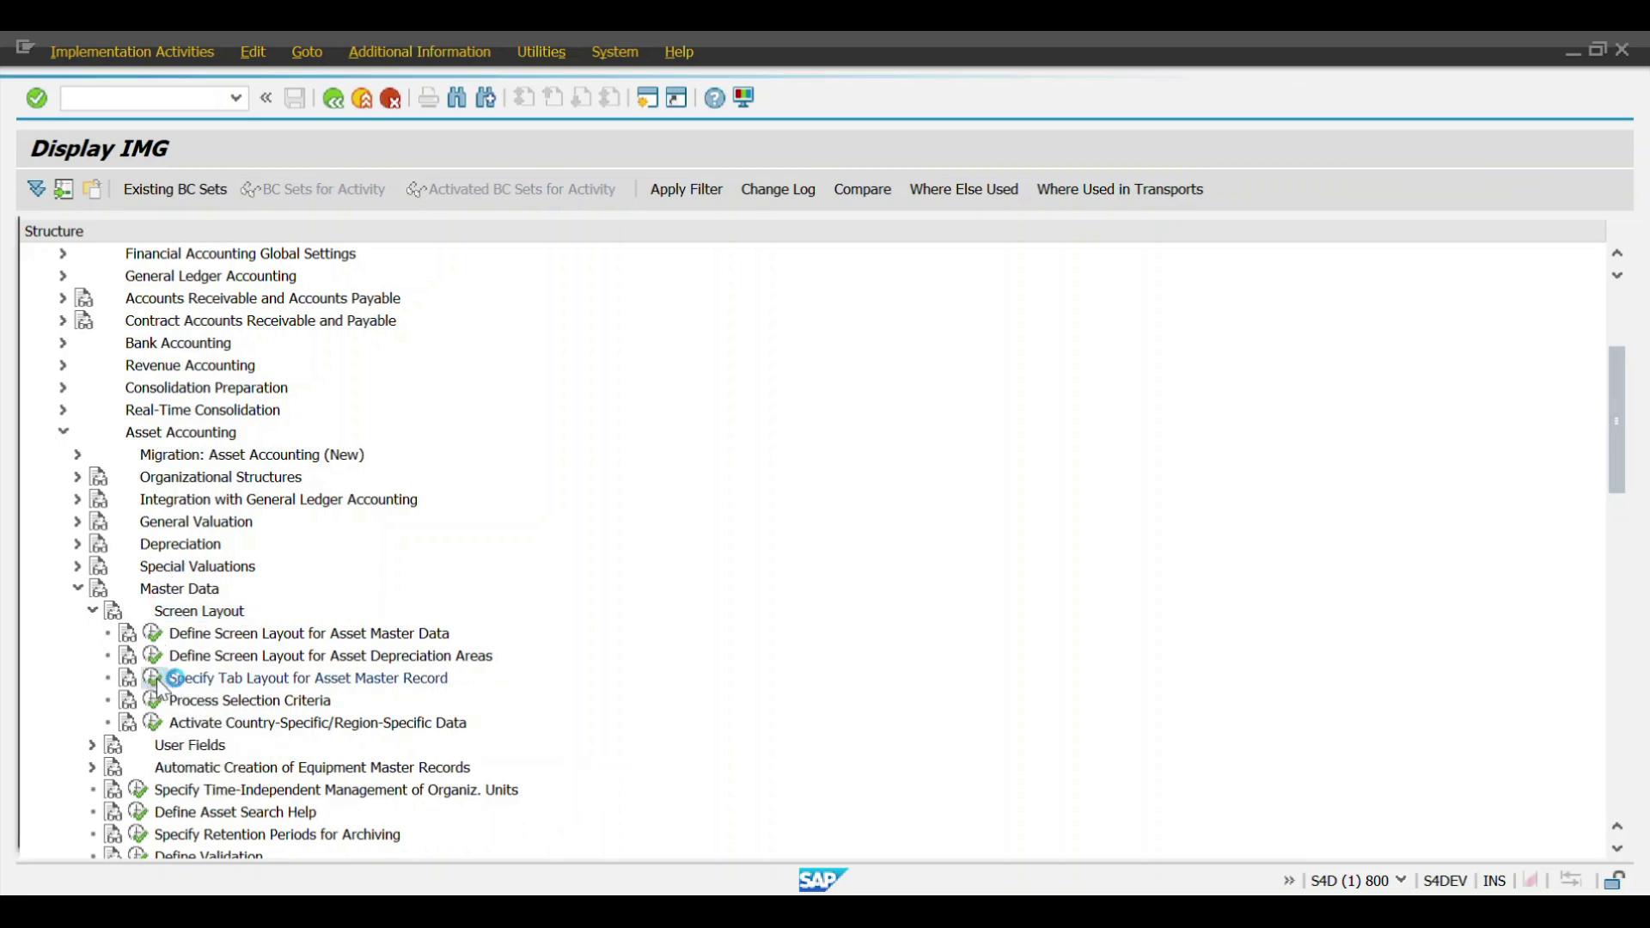
drag(289, 254, 847, 234)
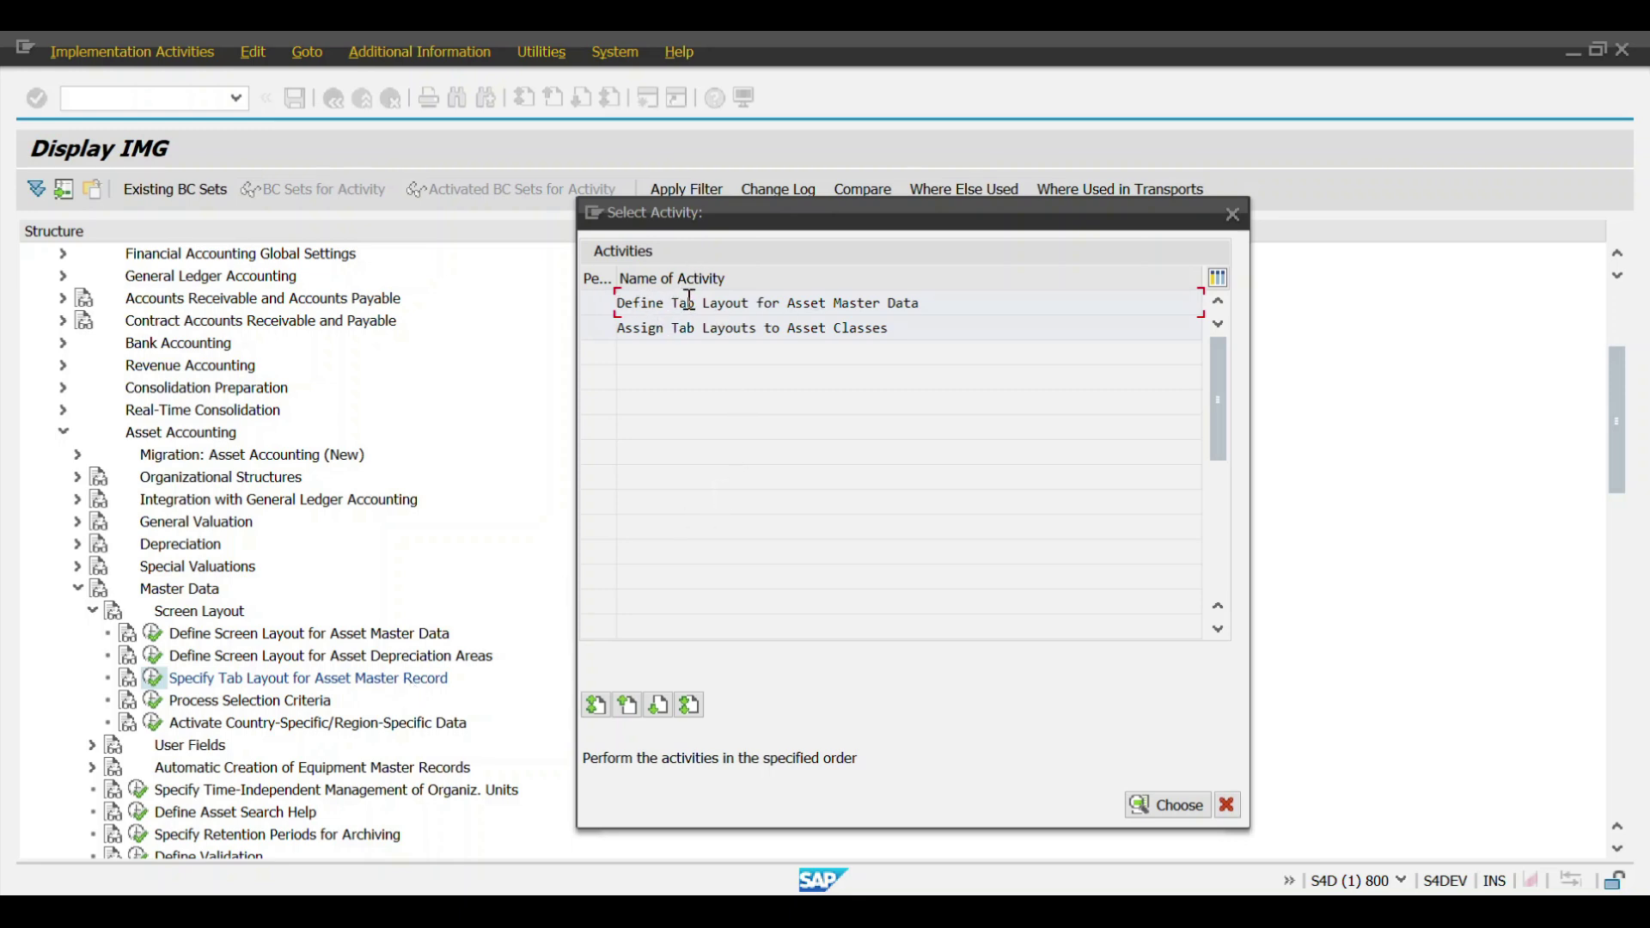
double_click(761, 304)
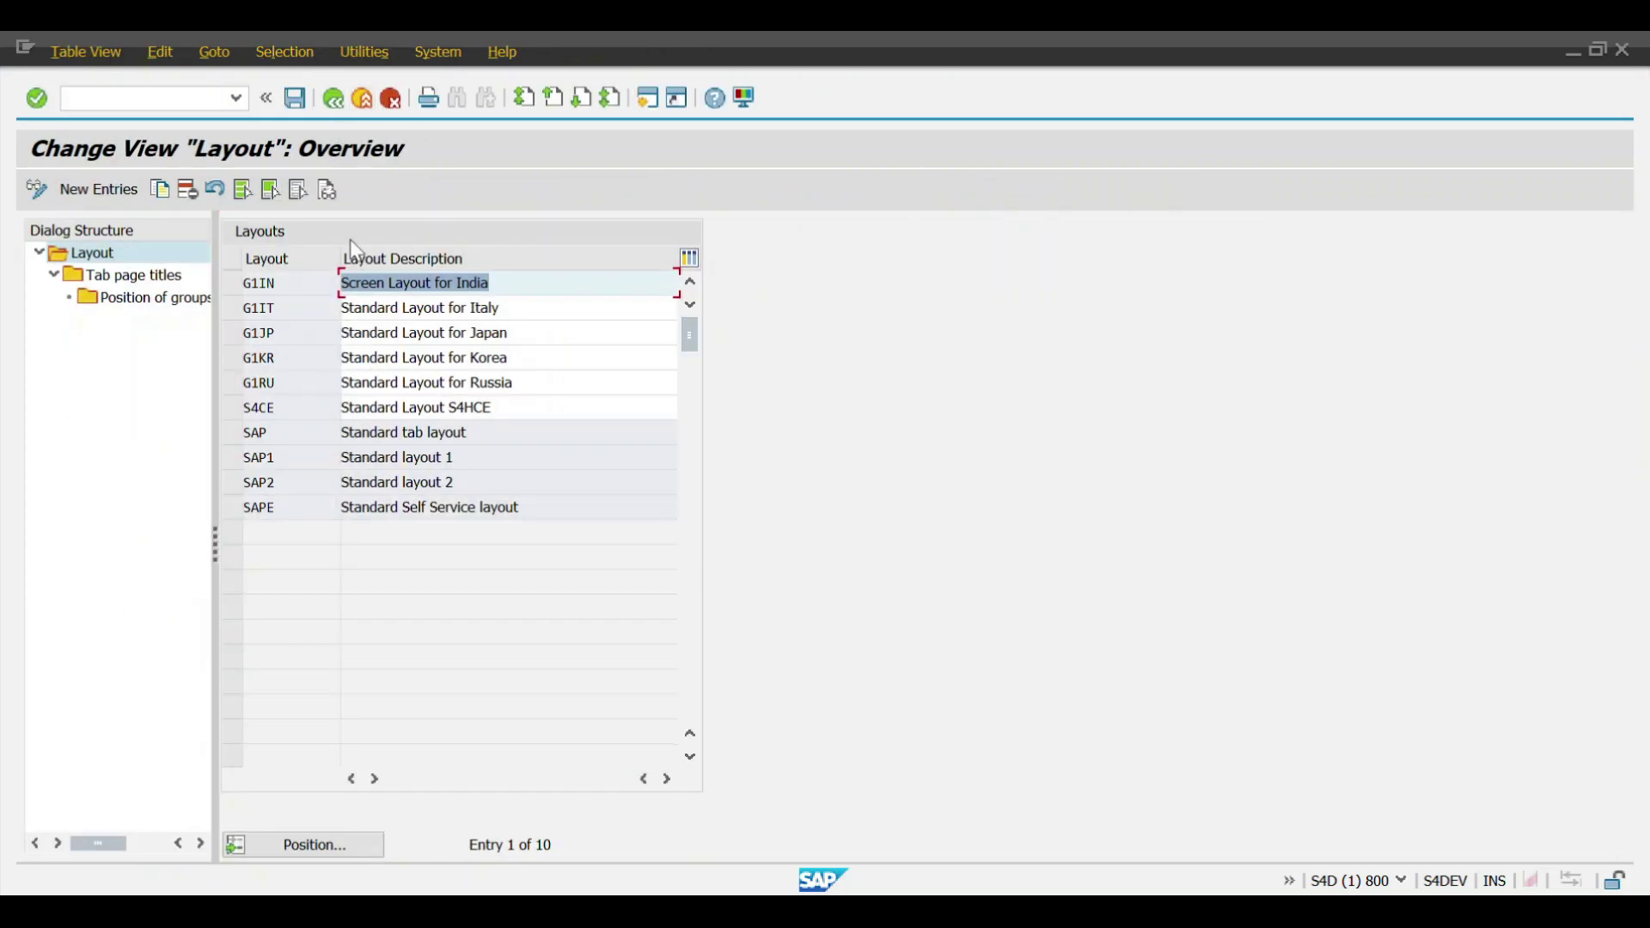
Step: Copy the SAP standard tab layout as ZSAP and save it with the proposed customizing request
click(241, 435)
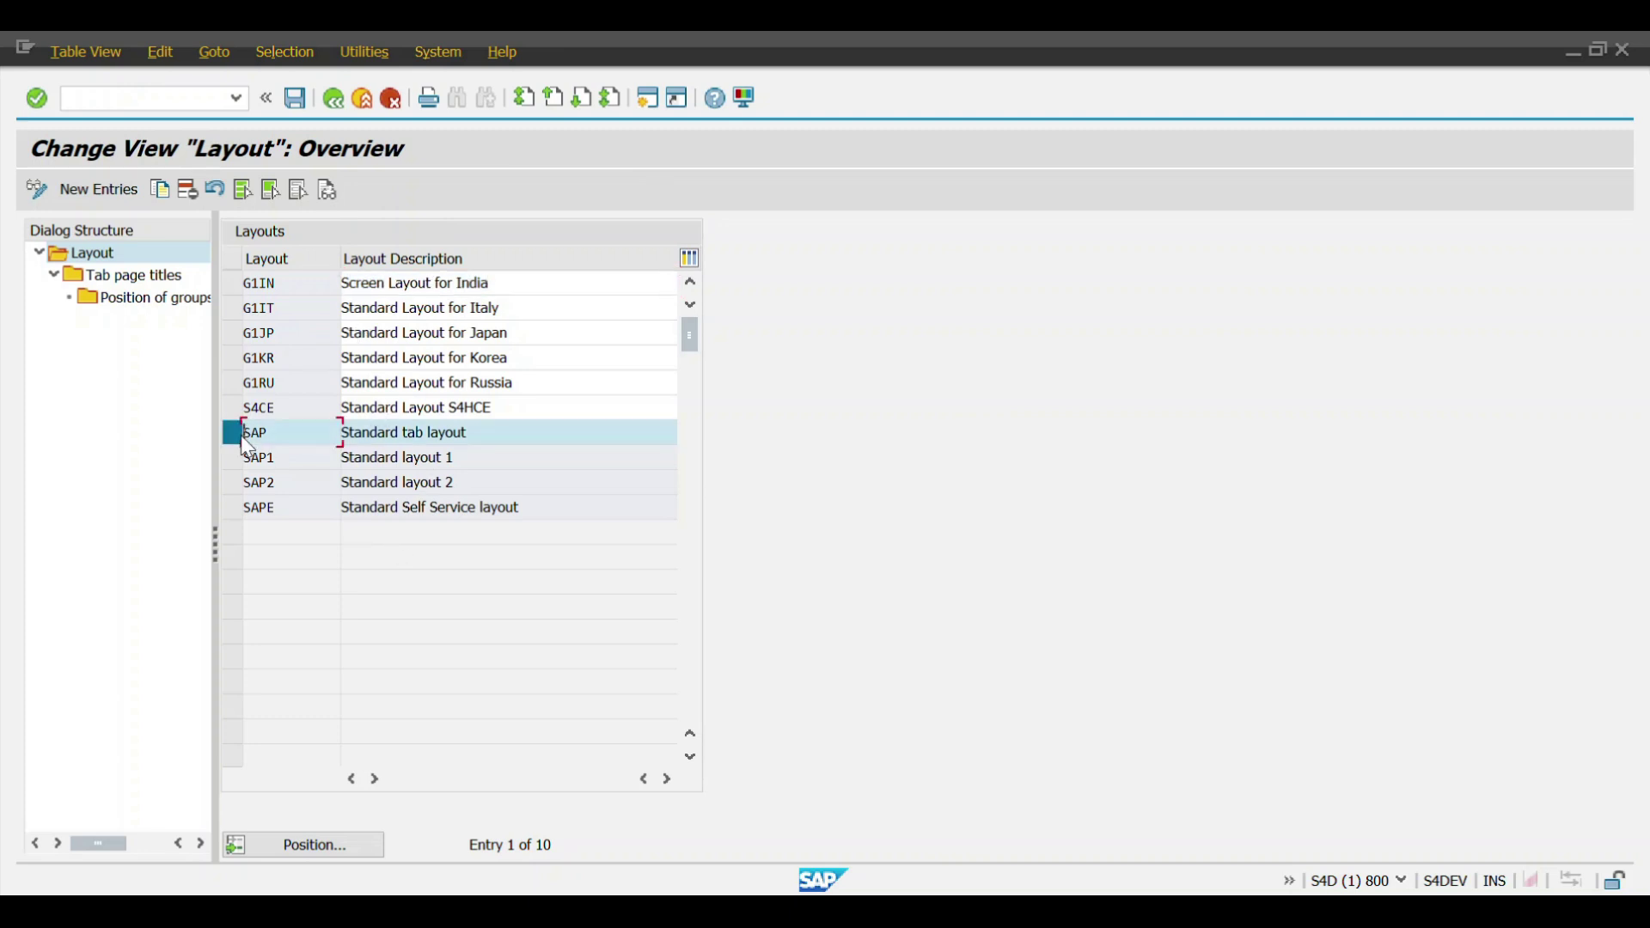
click(162, 192)
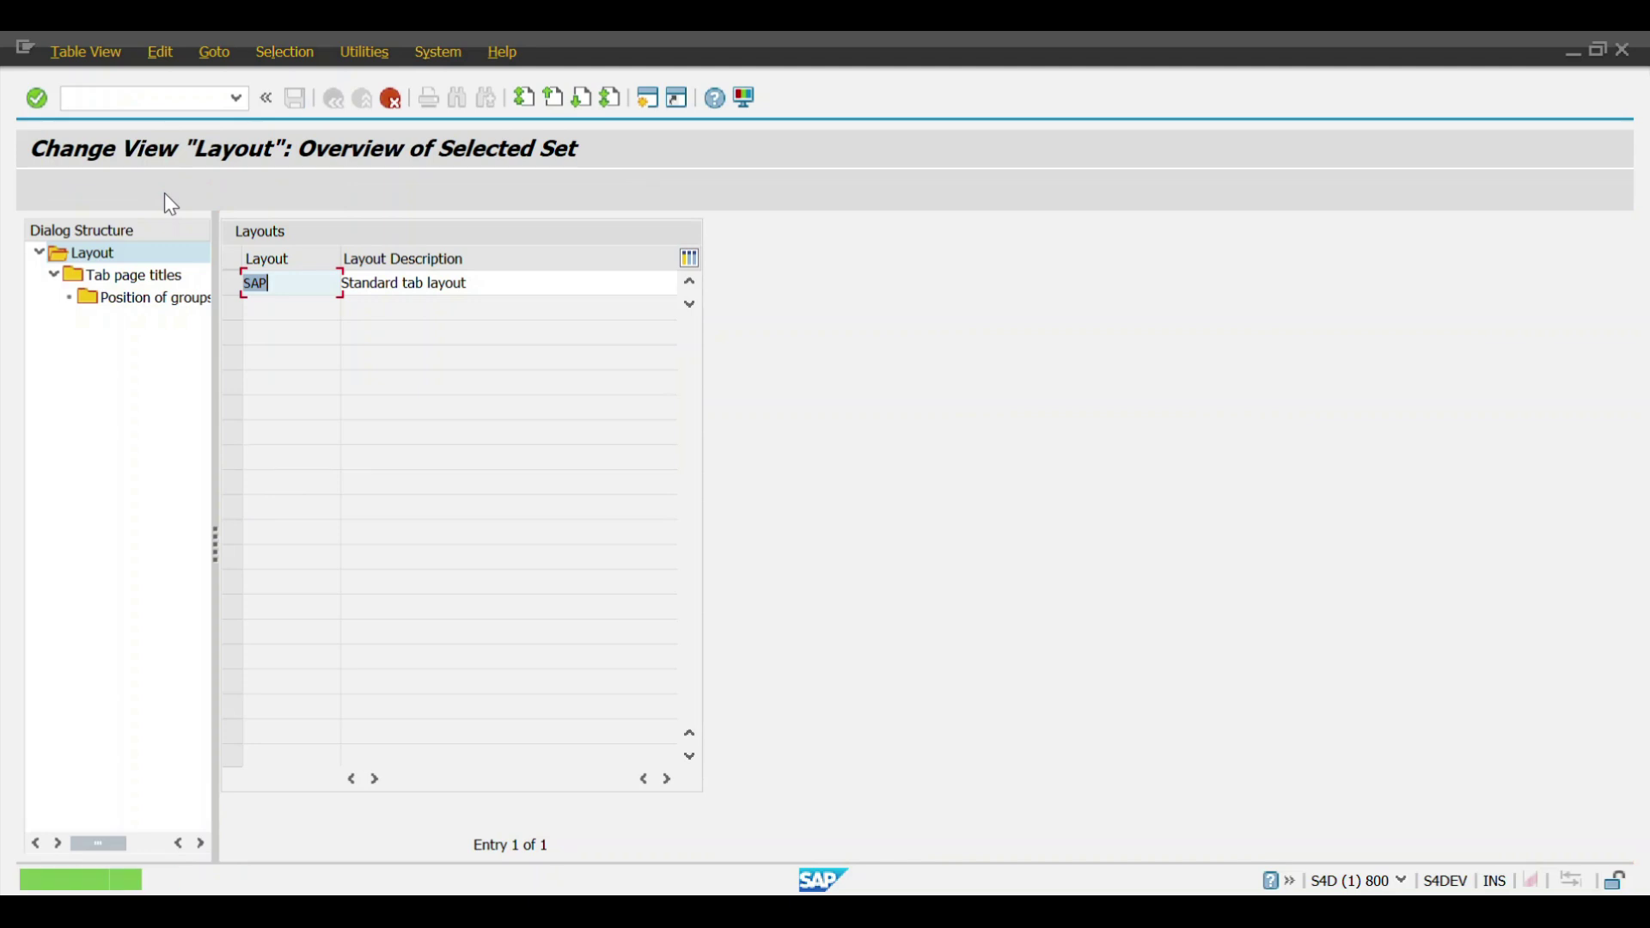
text(ZSAP)
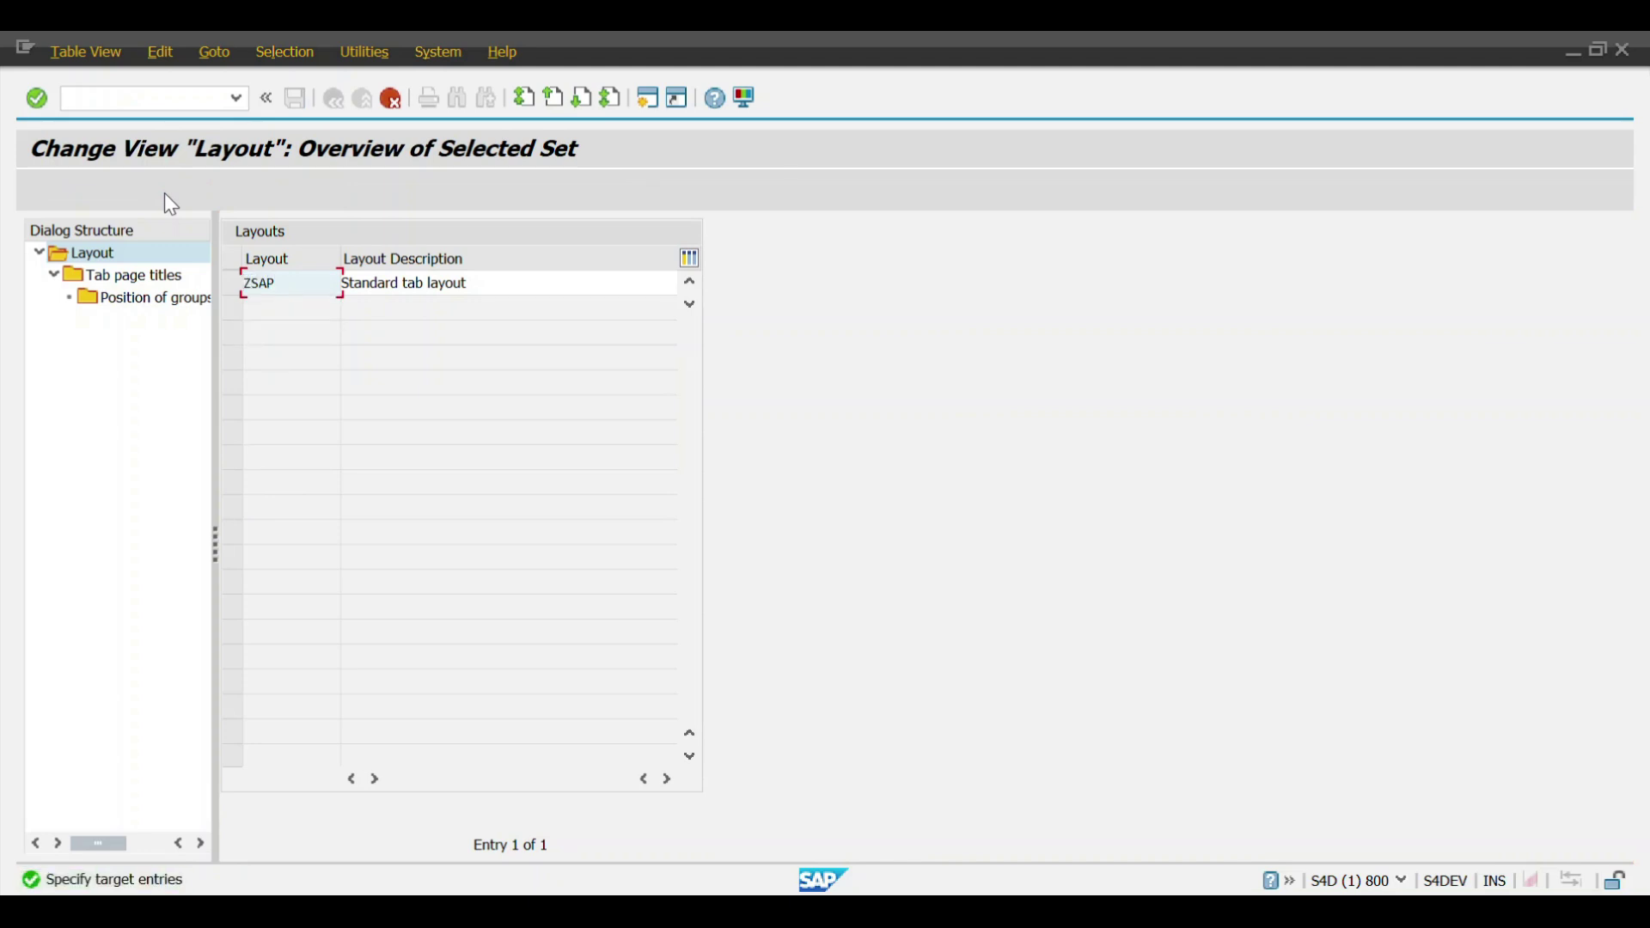
key(Return)
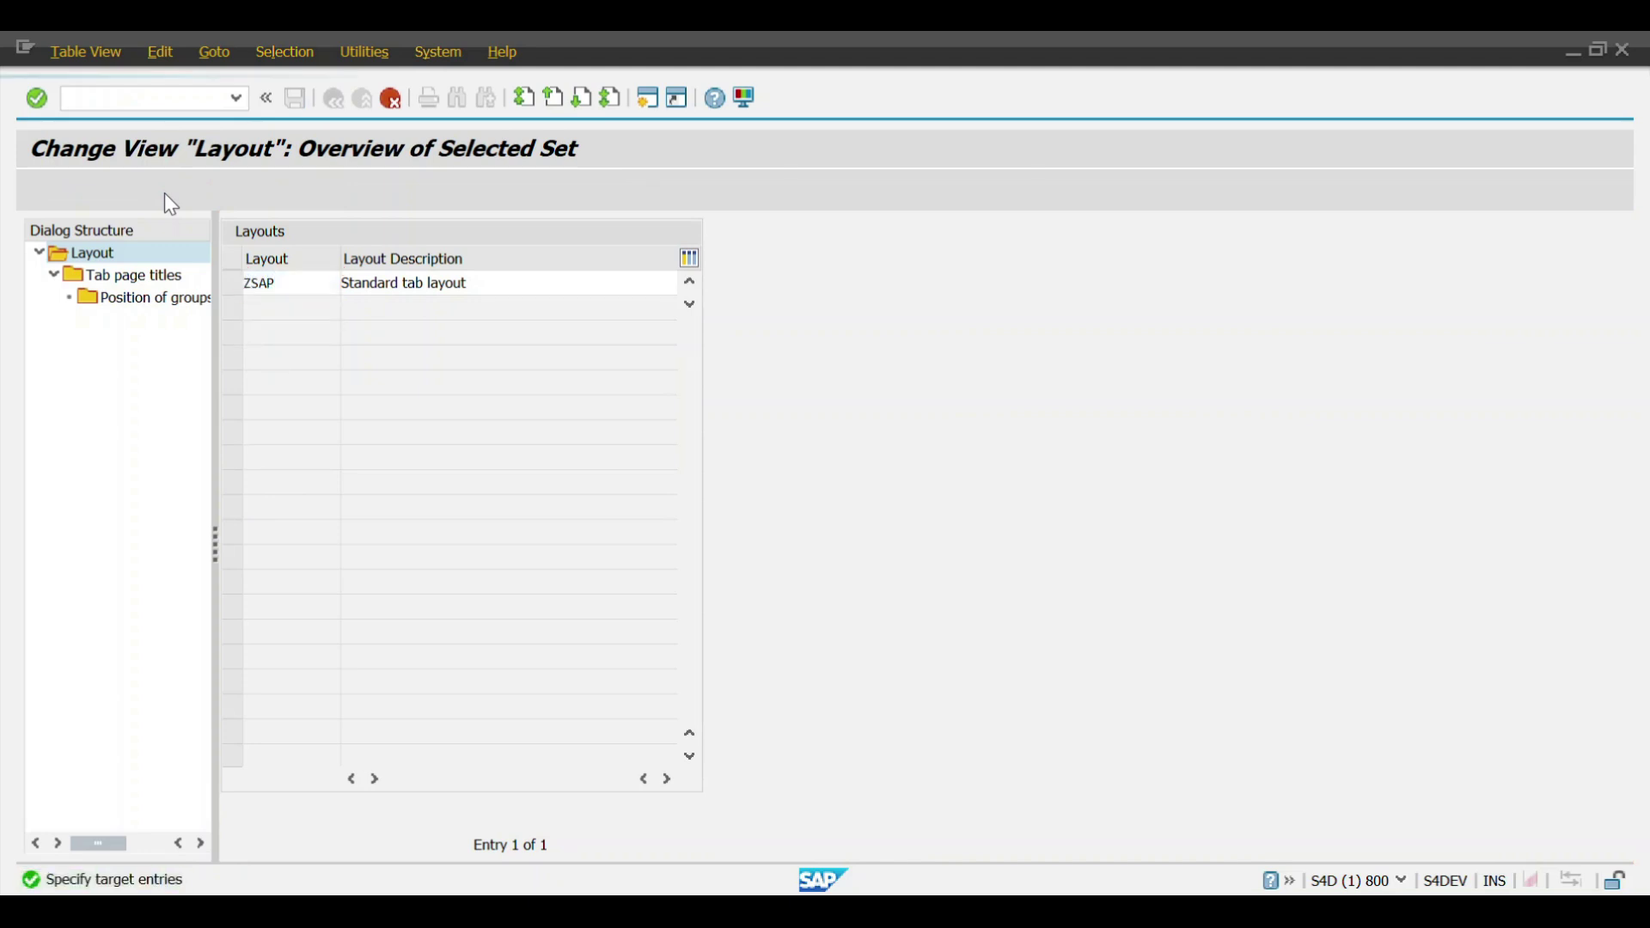
key(Return)
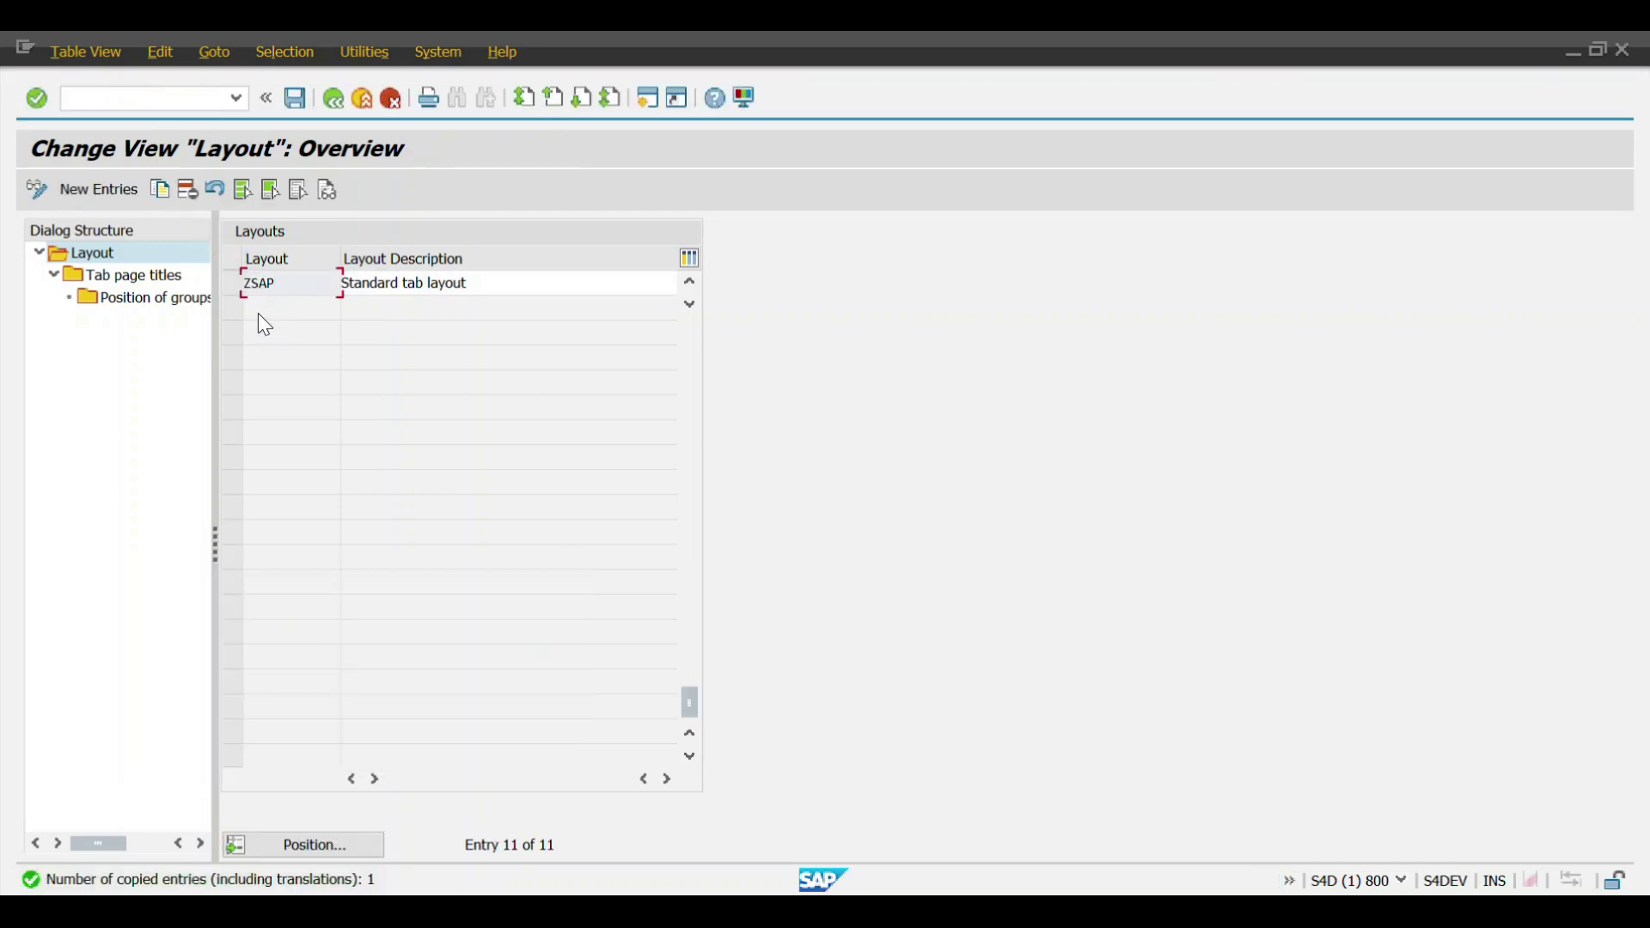
key(ctrl+s)
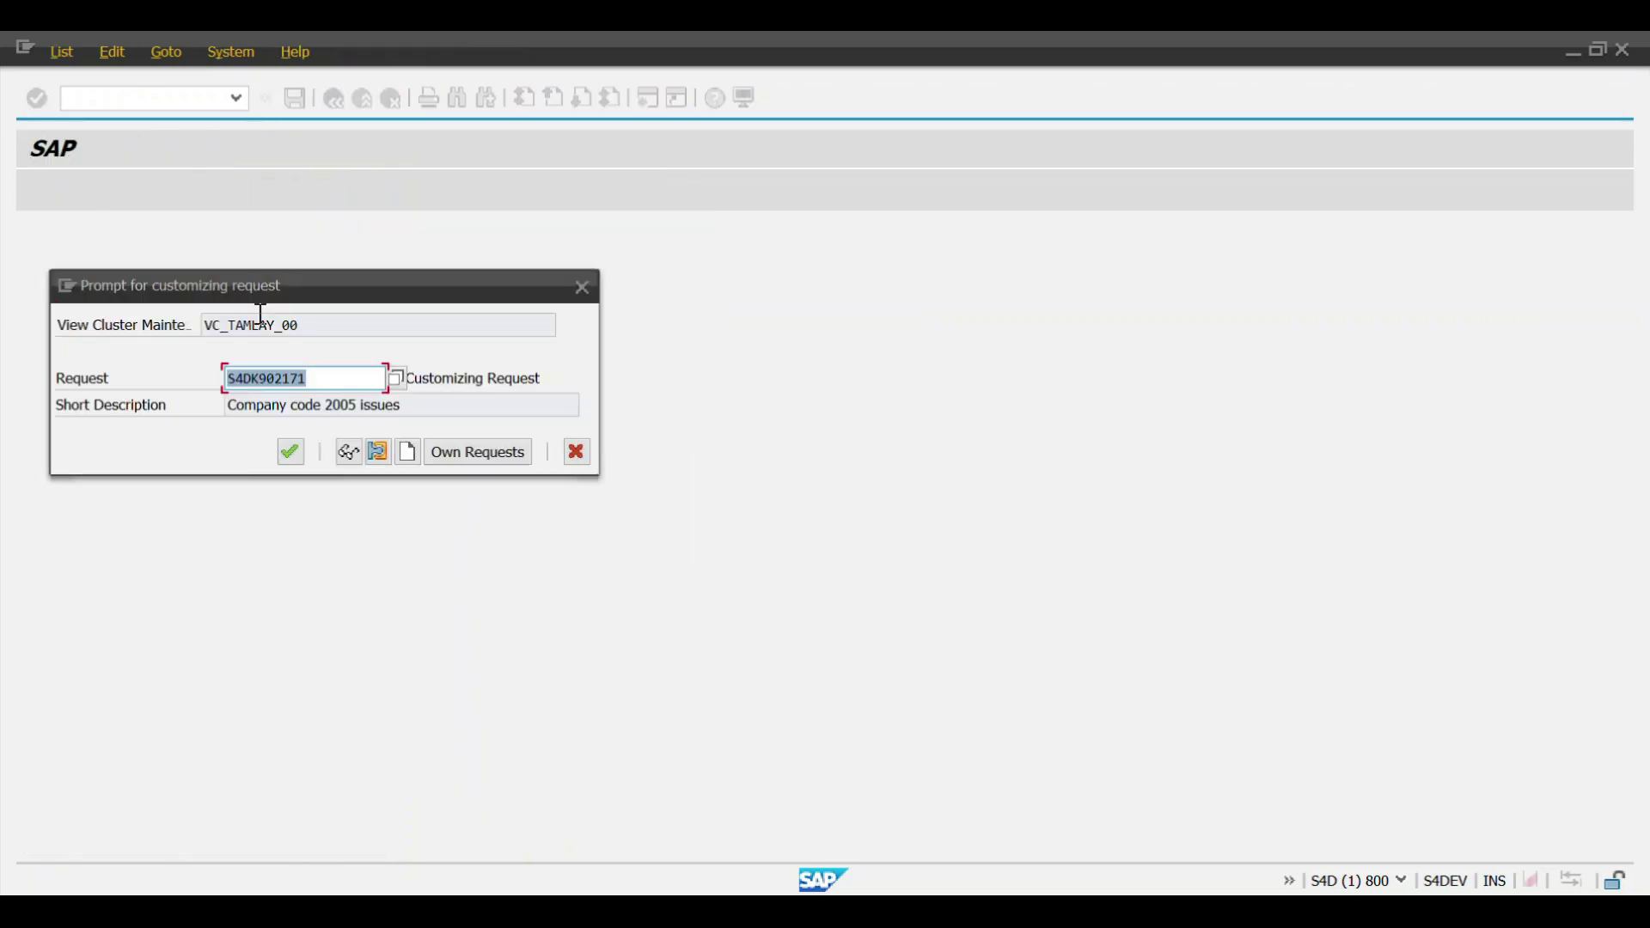
key(Return)
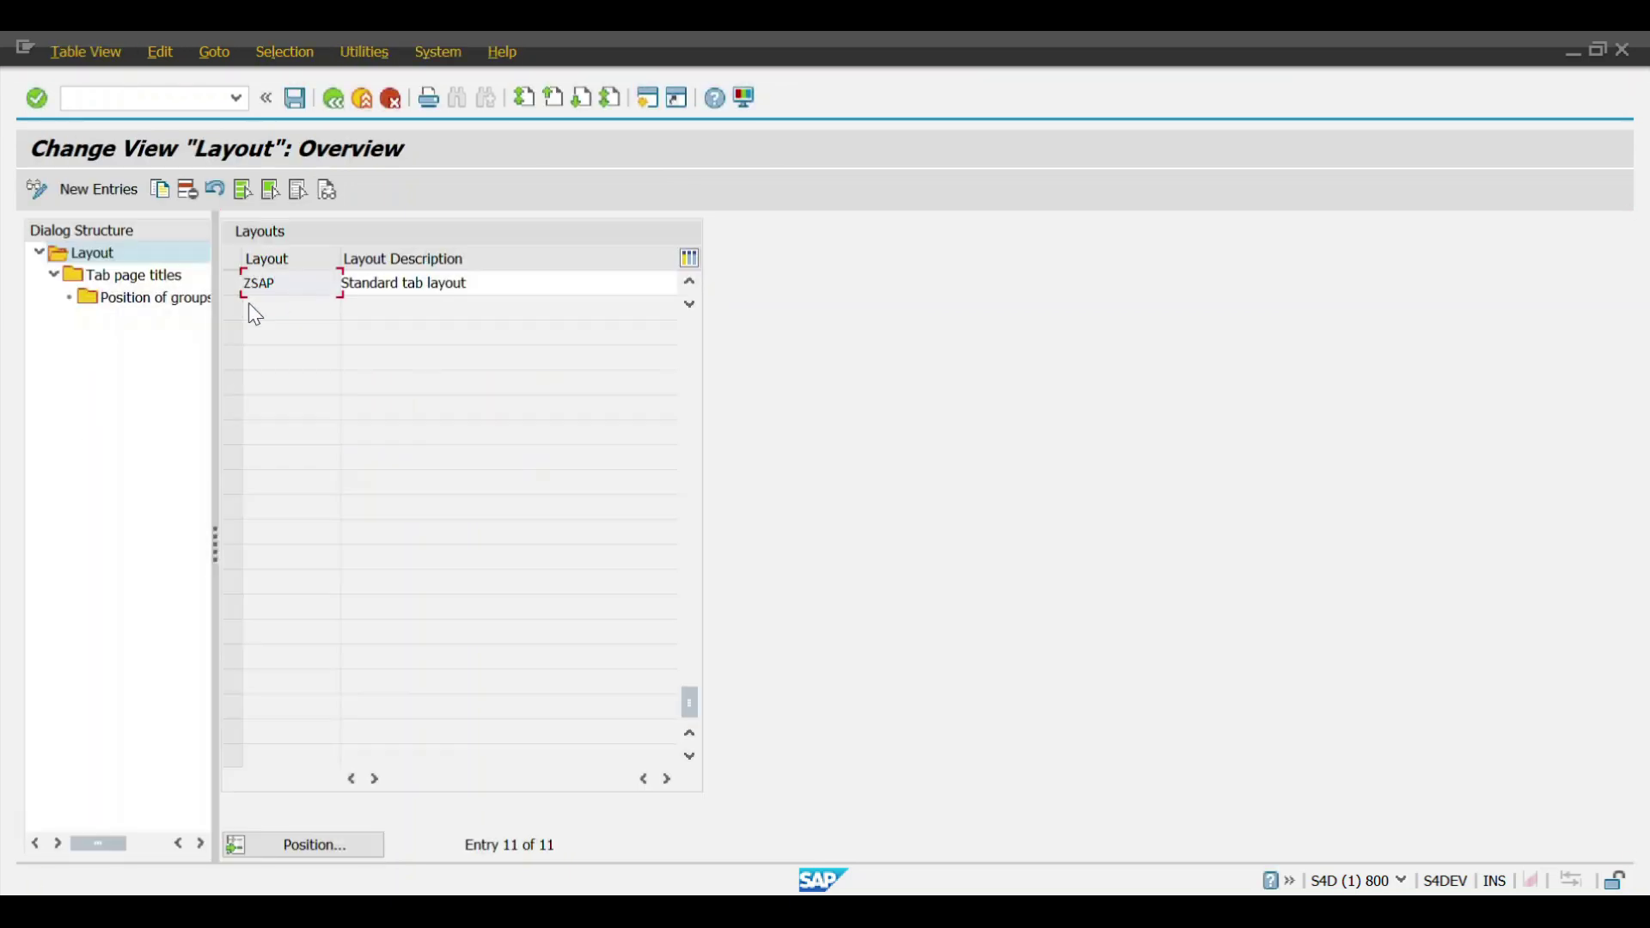
Step: Open the tab page titles of layout ZSAP and display the position of groups for tab page 1, General
click(232, 282)
double_click(164, 282)
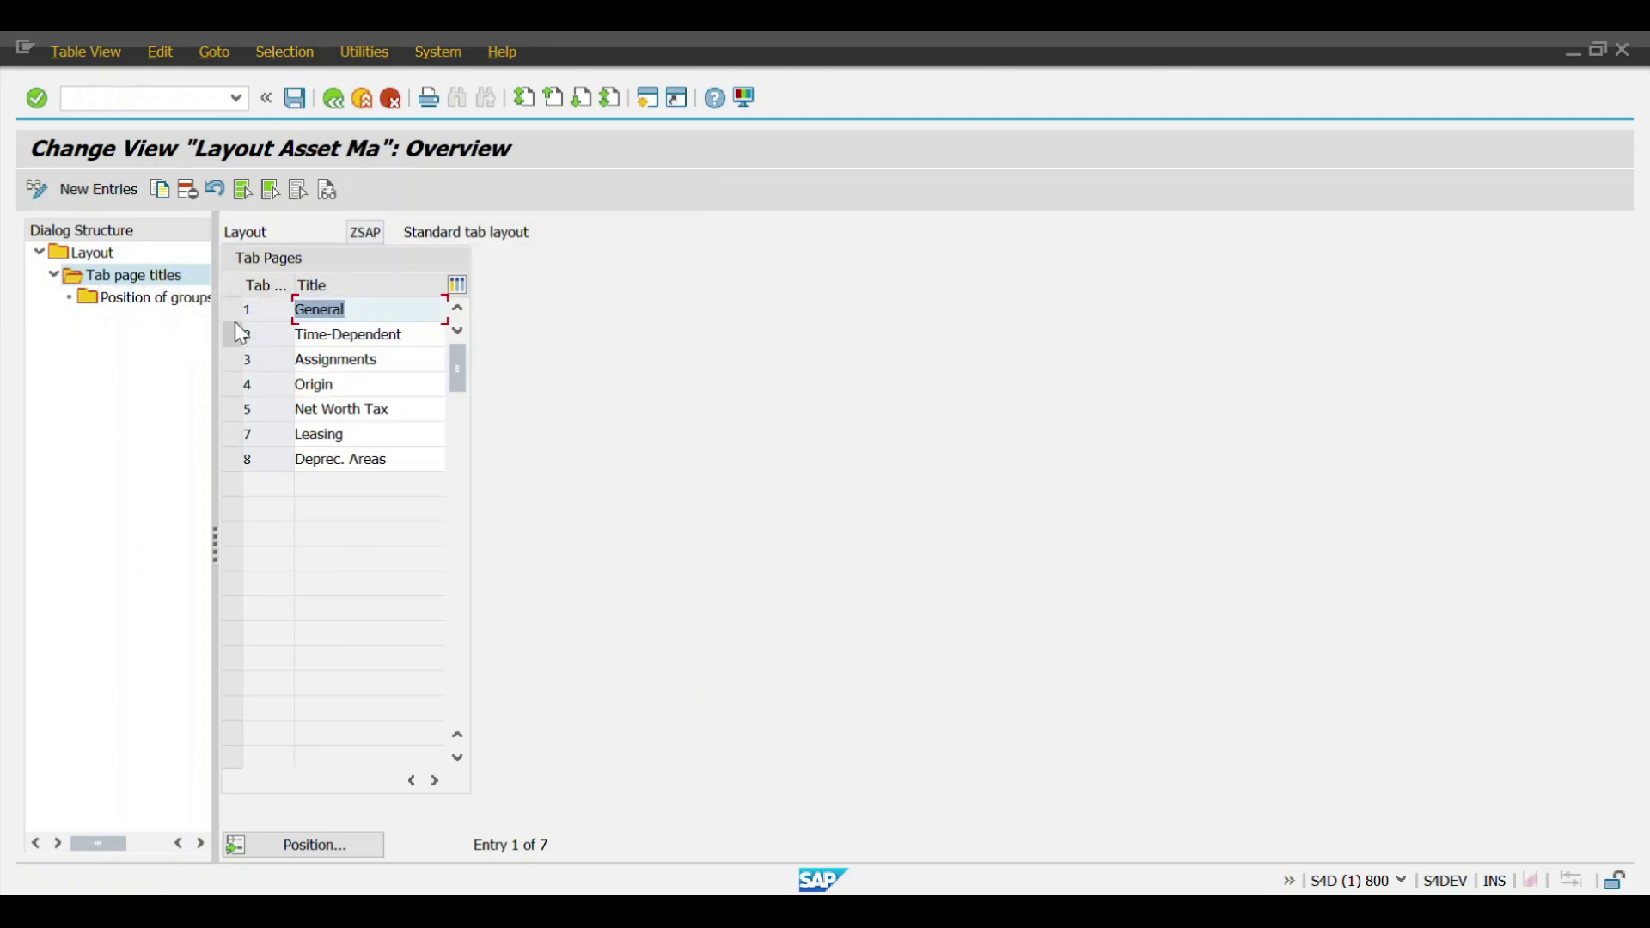
click(232, 311)
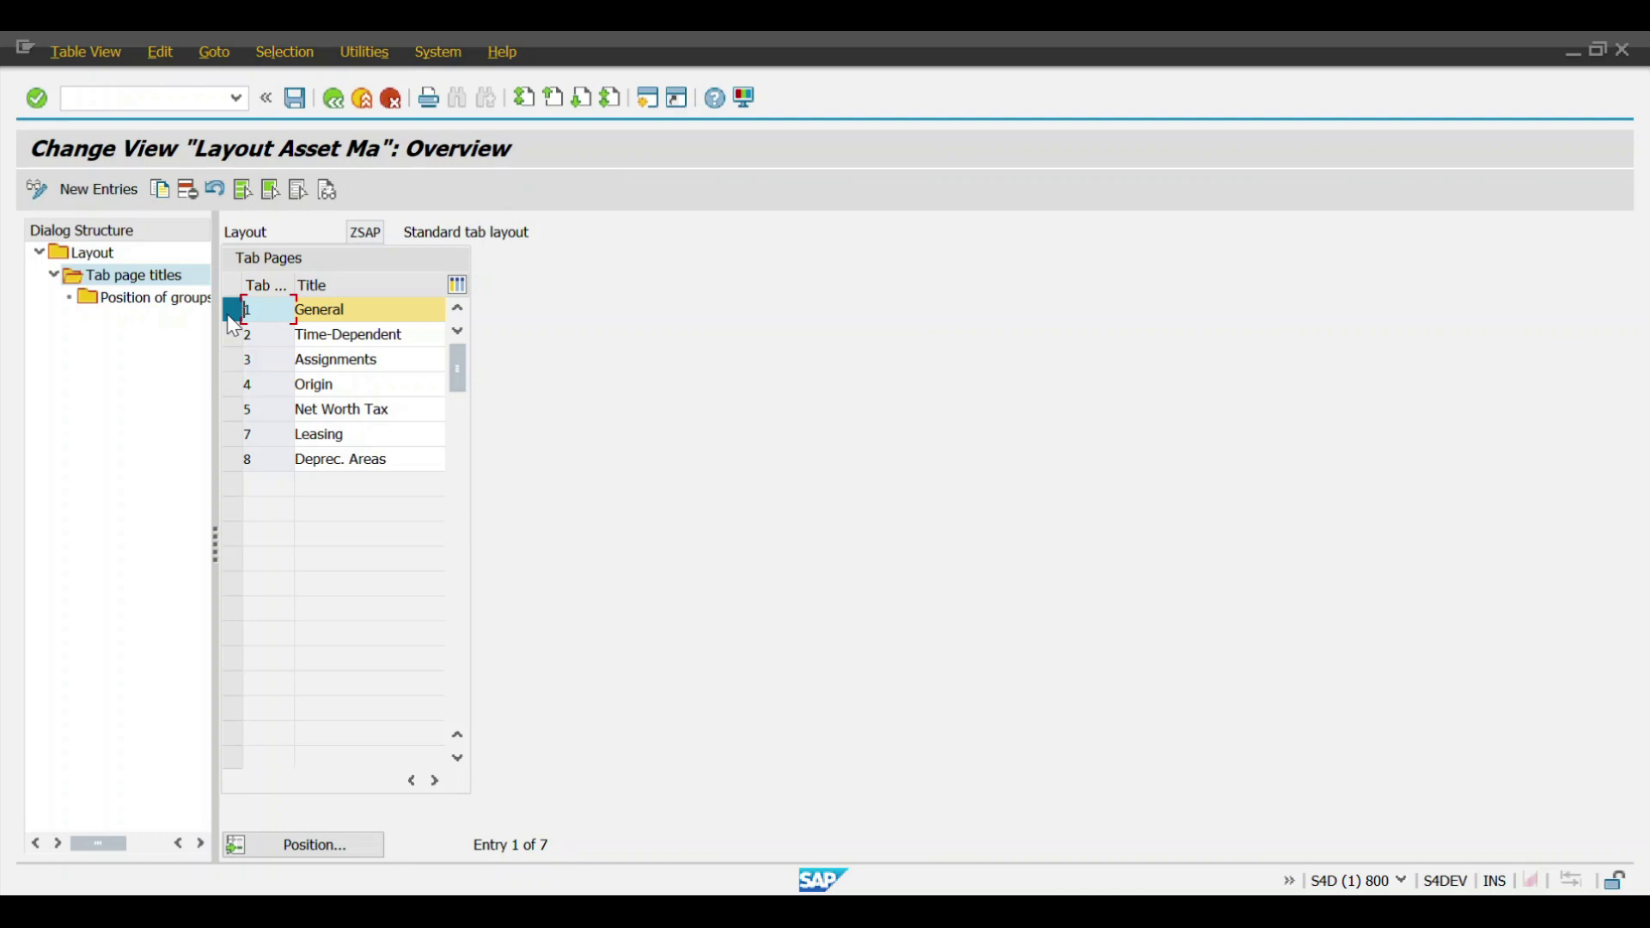
click(228, 314)
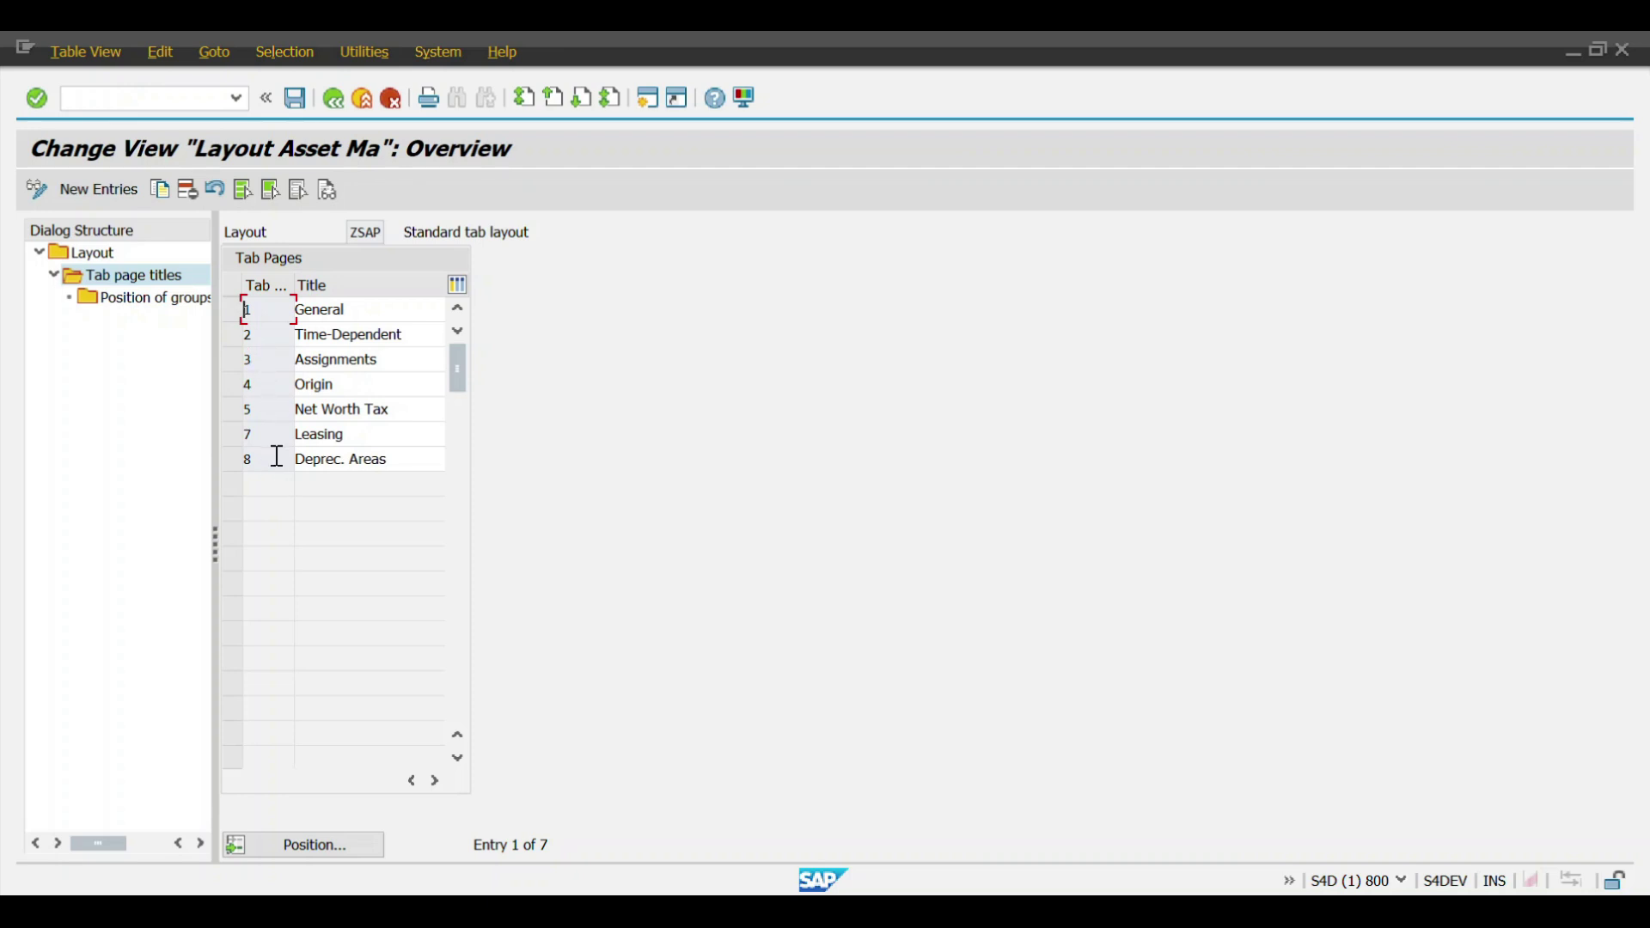
click(233, 314)
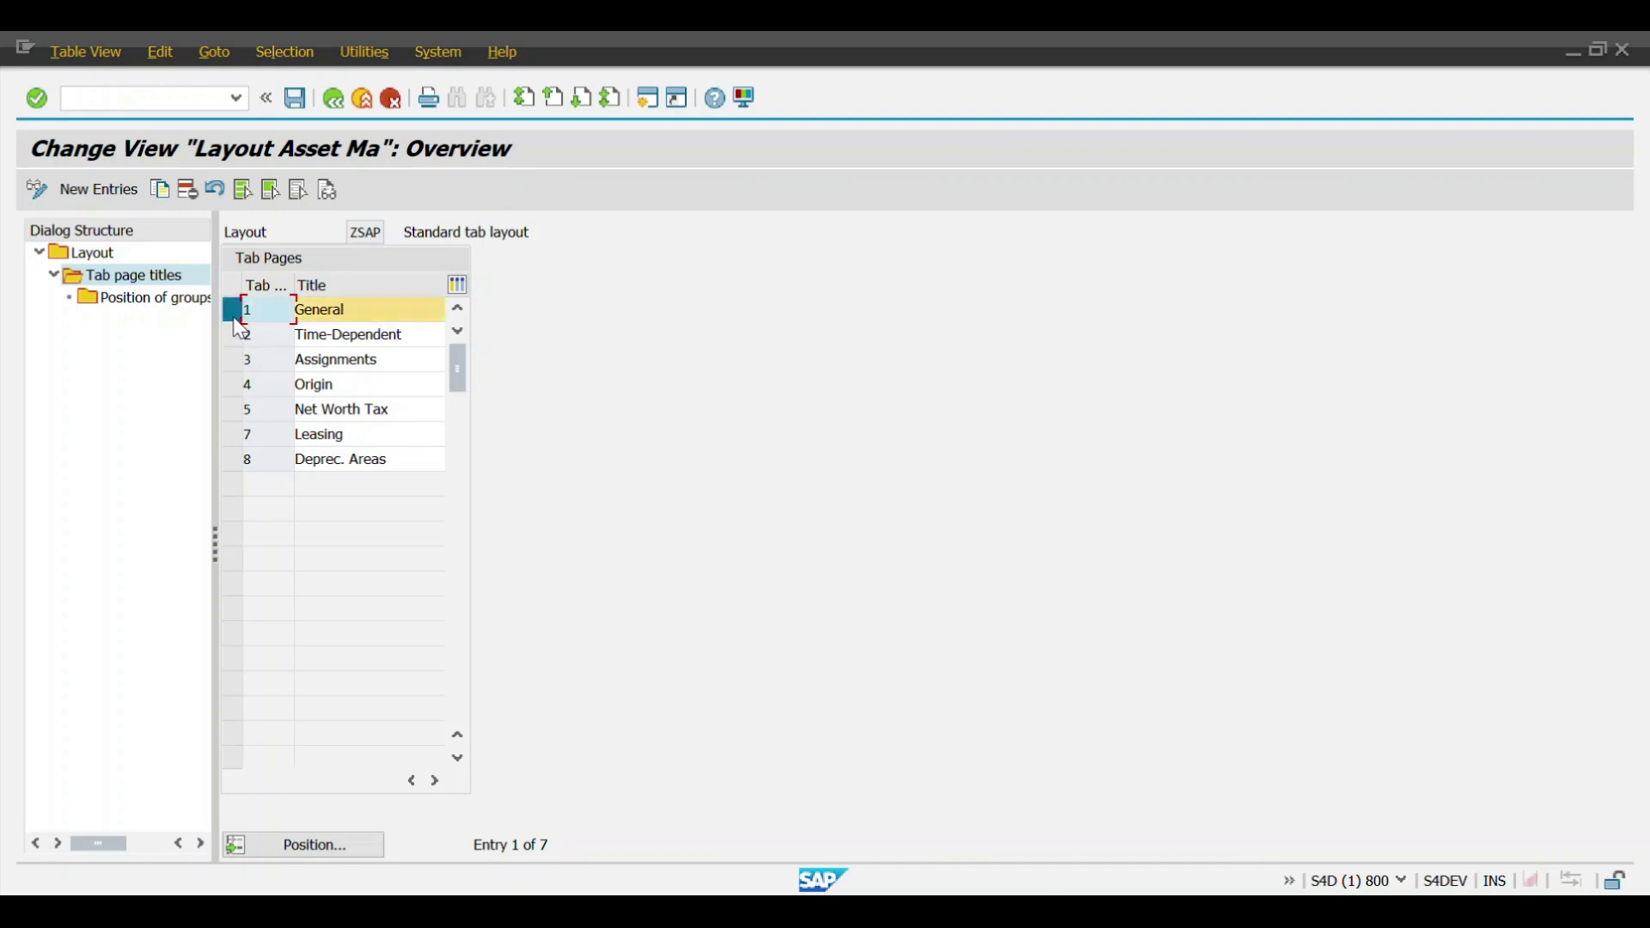
double_click(144, 304)
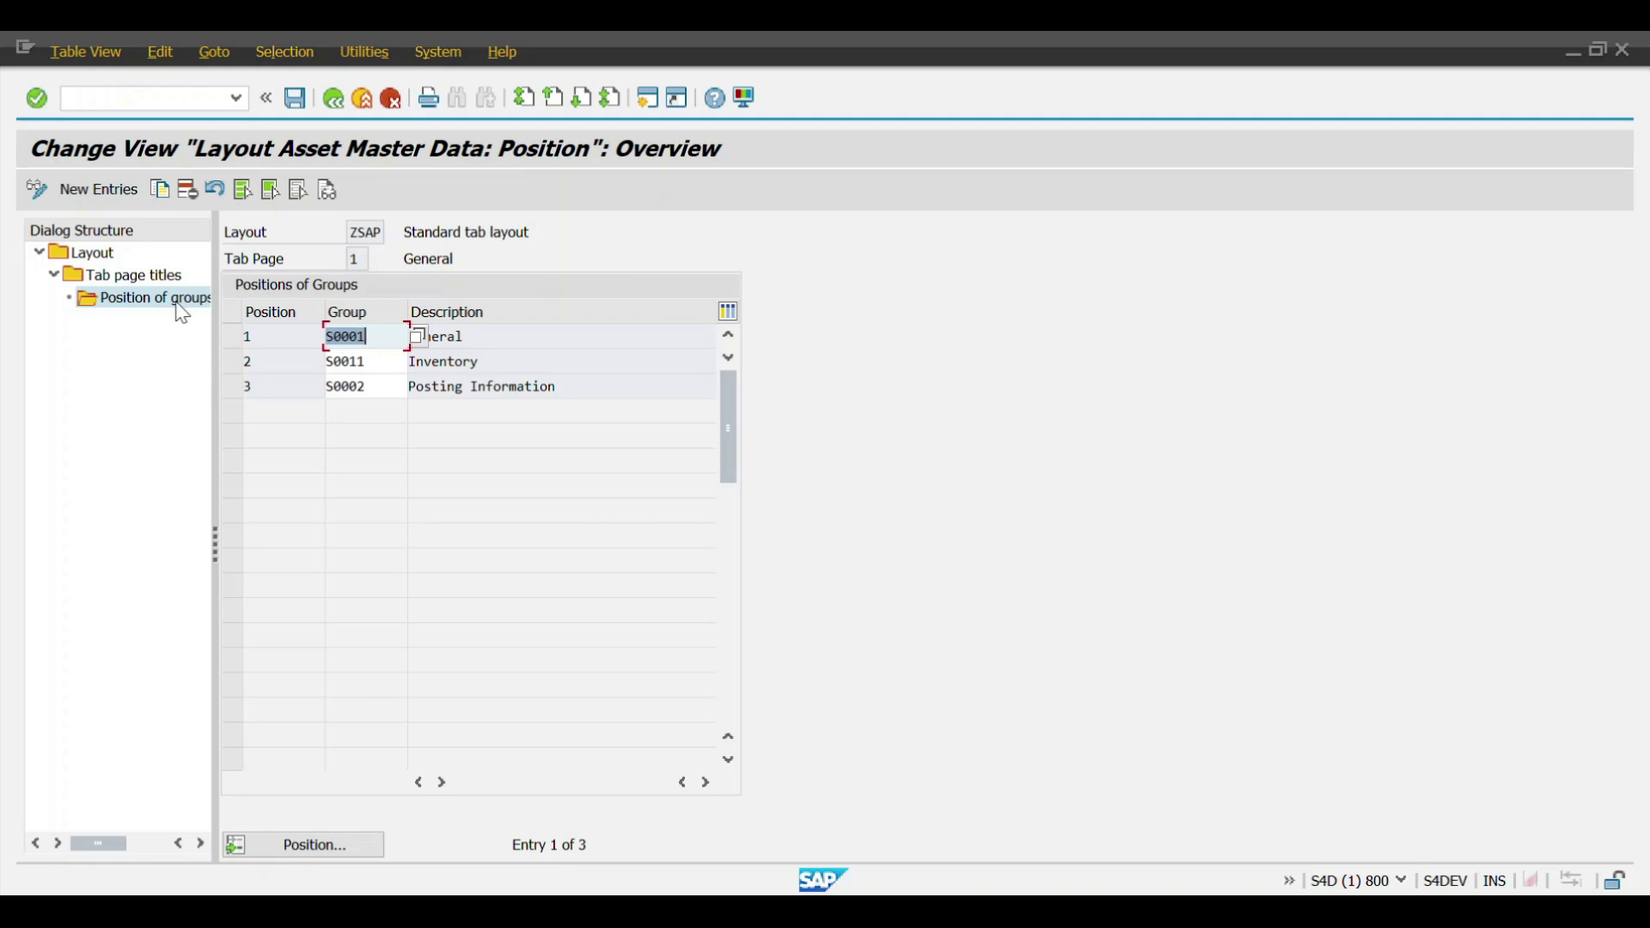
Step: Add a new entry with position 4 and group S0050 to the General tab page of ZSAP and save it
click(112, 200)
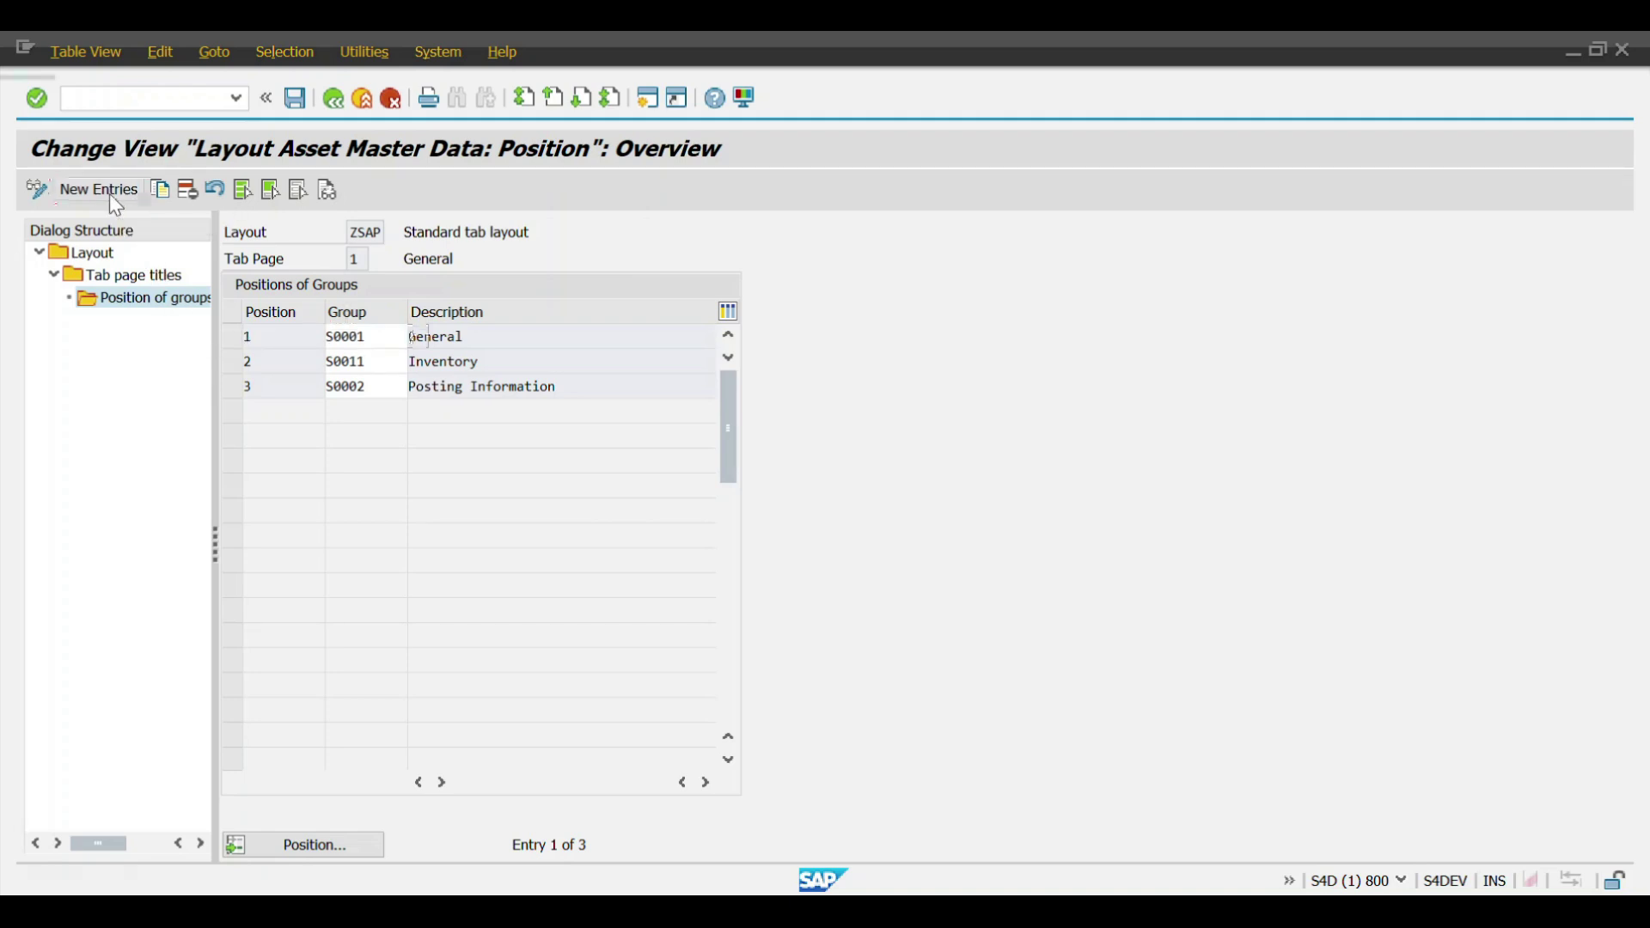
text(4)
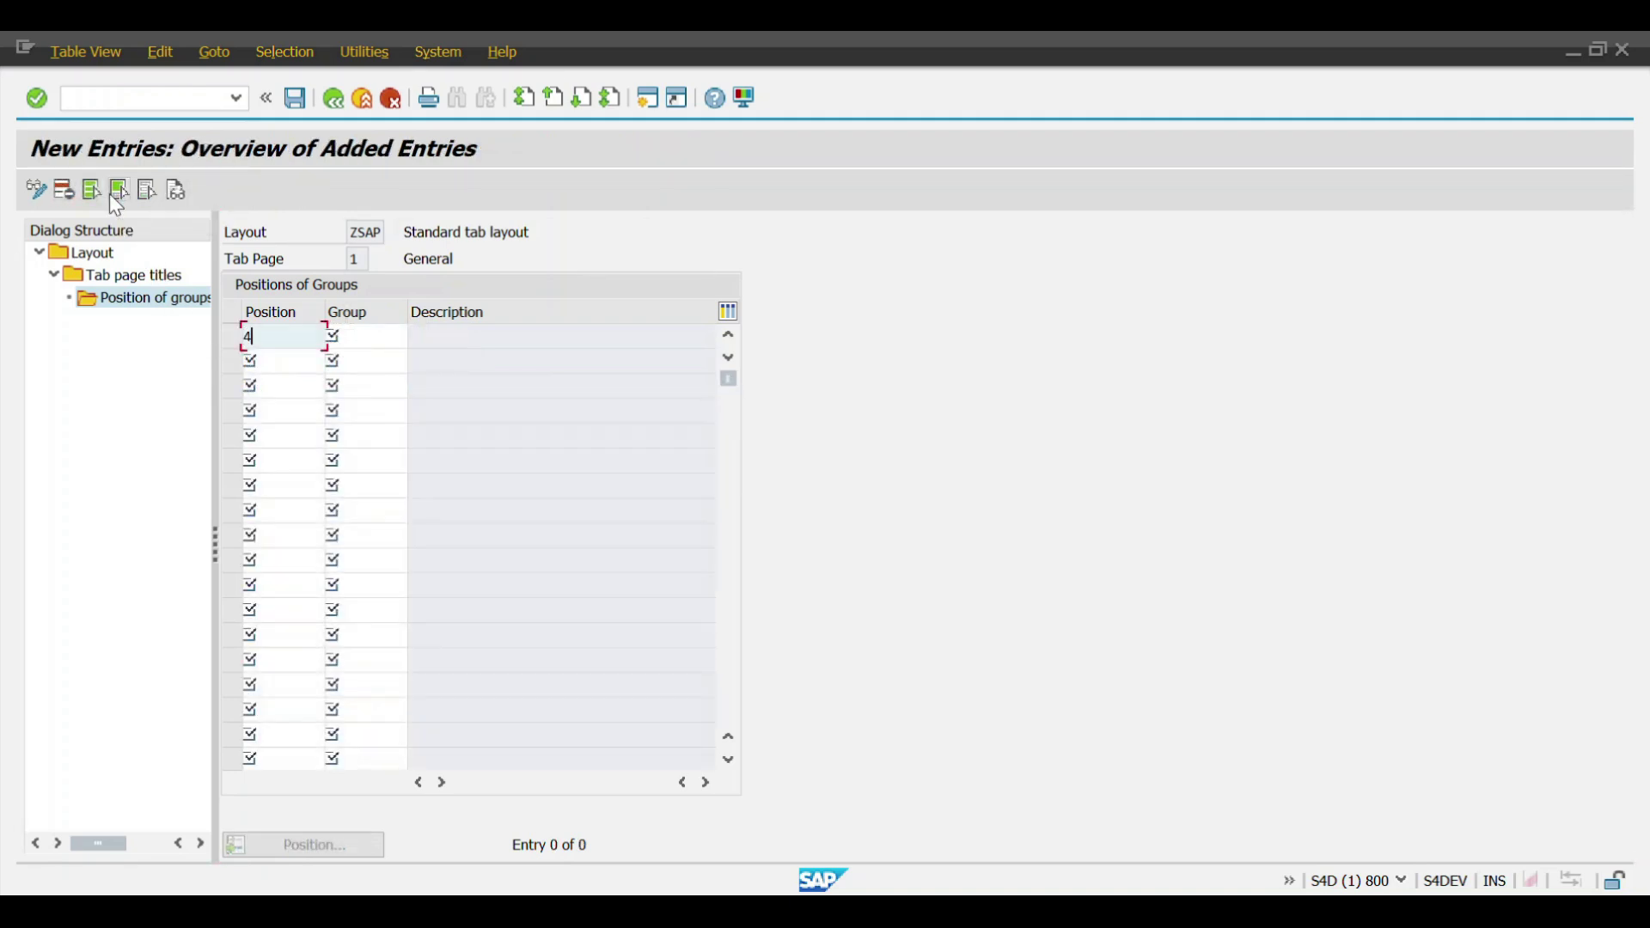
key(Tab)
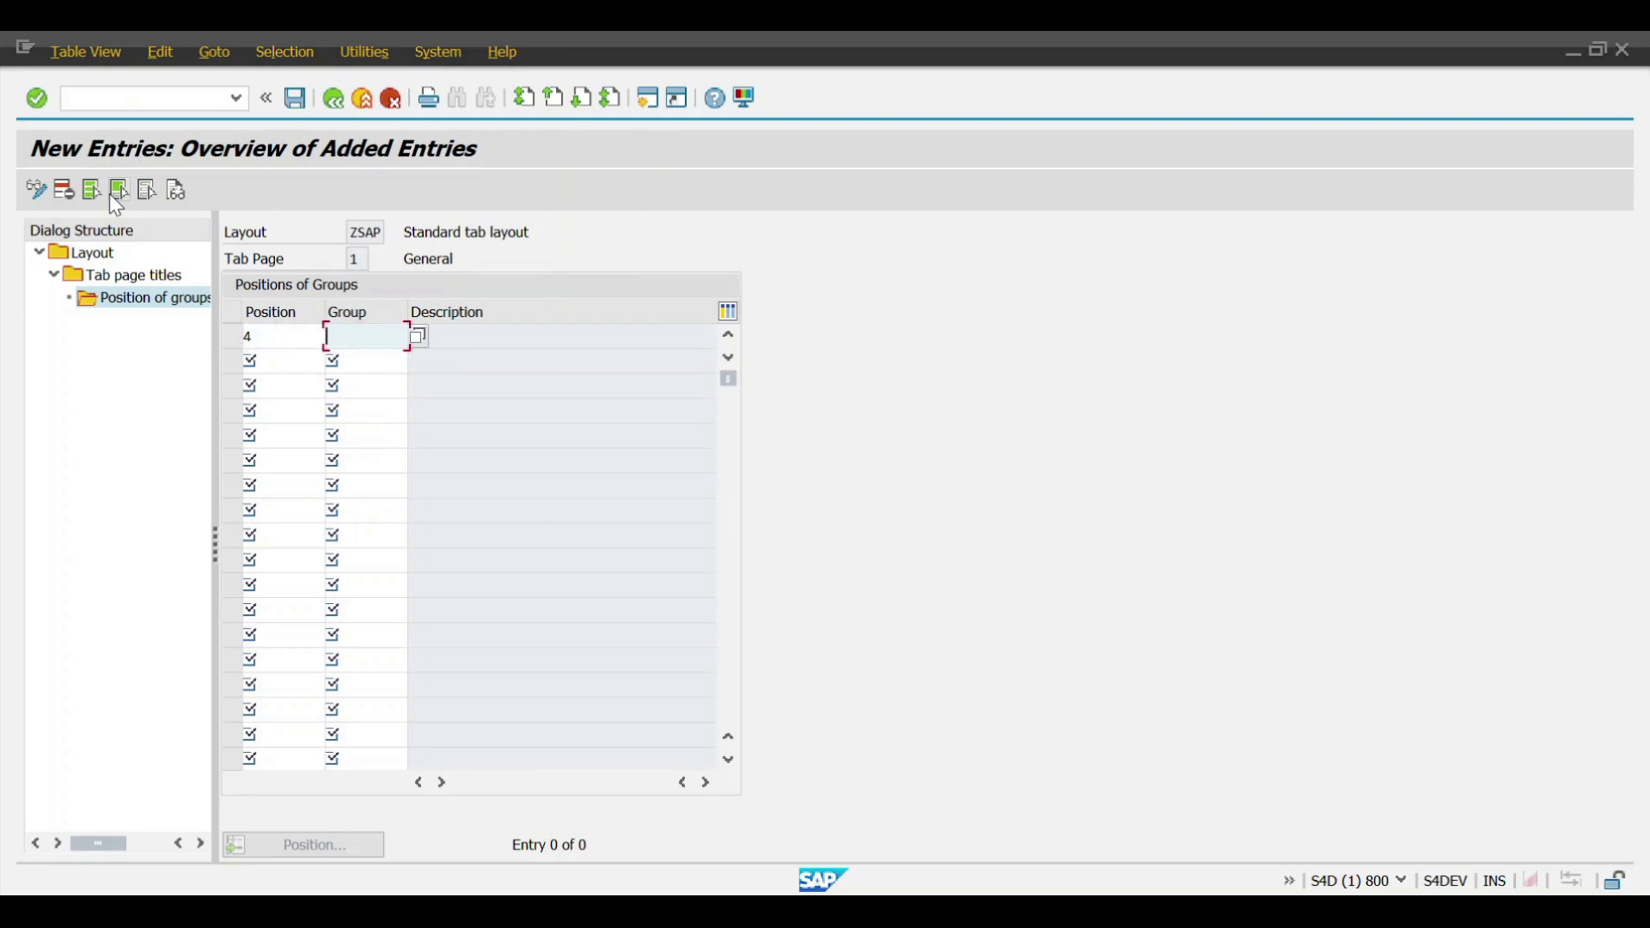
text(S)
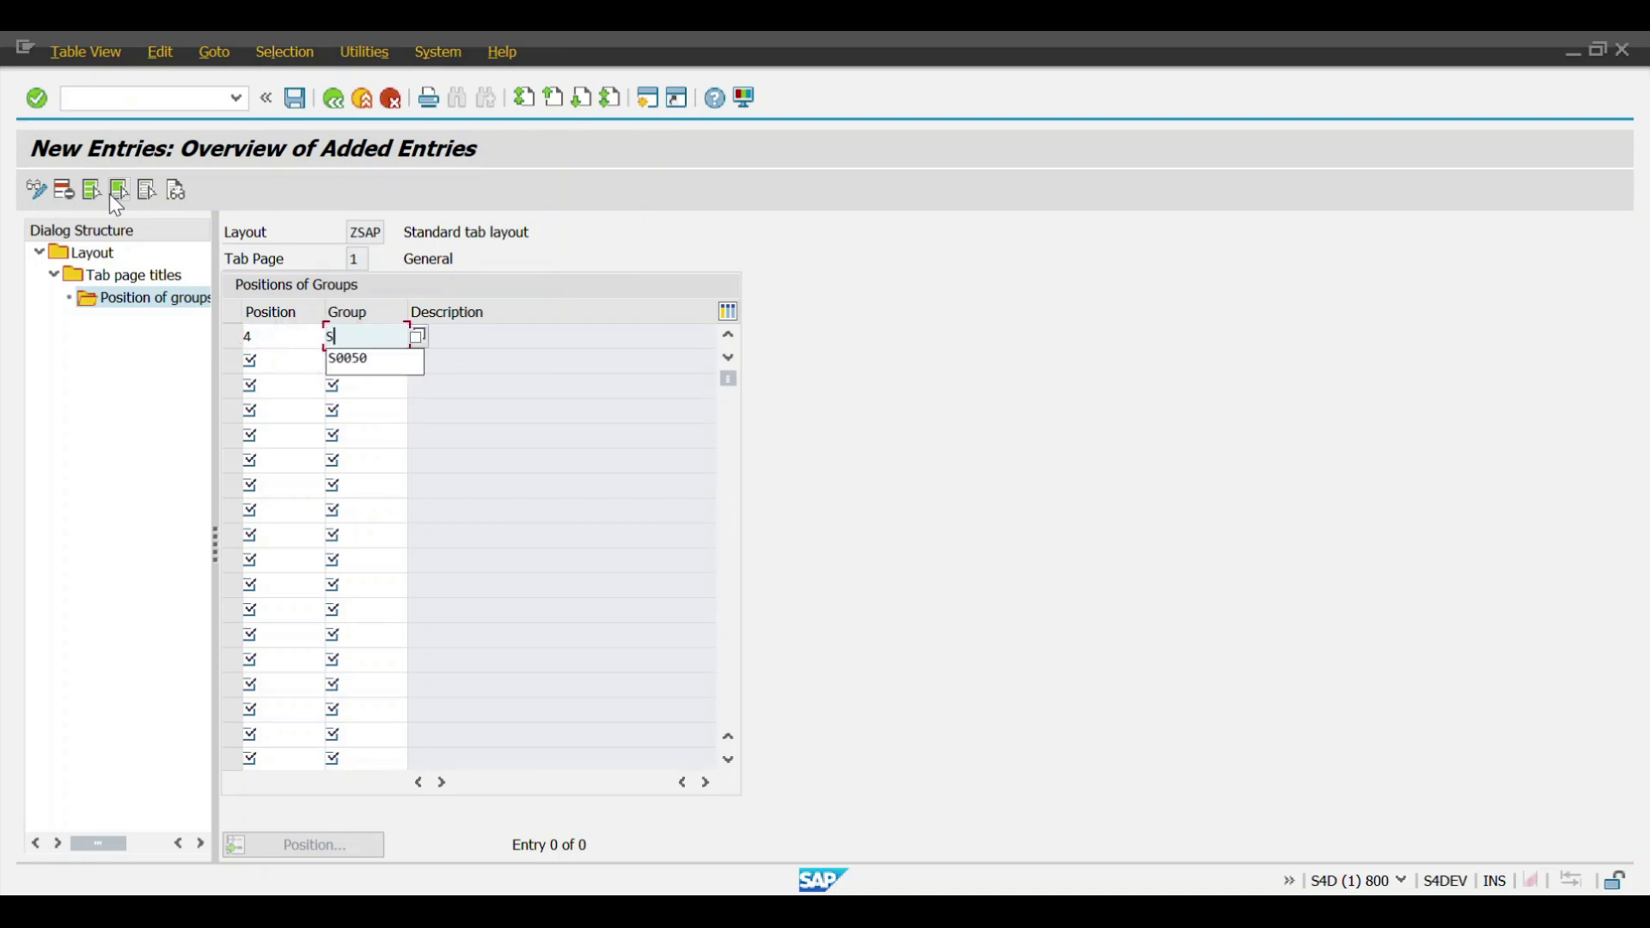
key(Down)
key(Return)
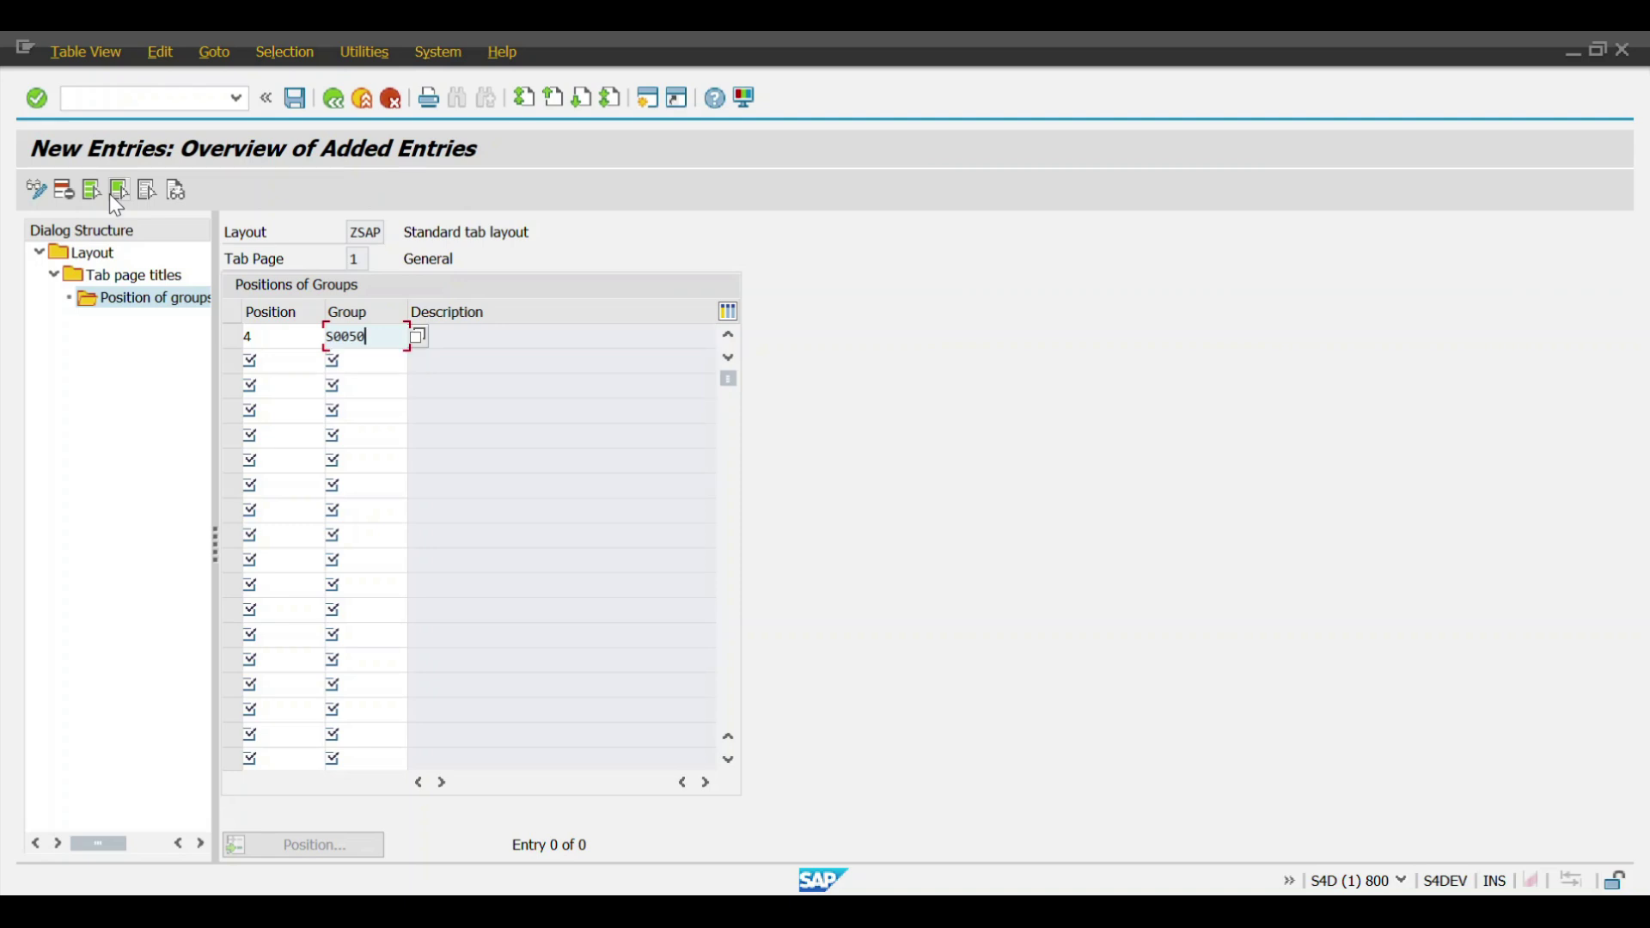
key(Return)
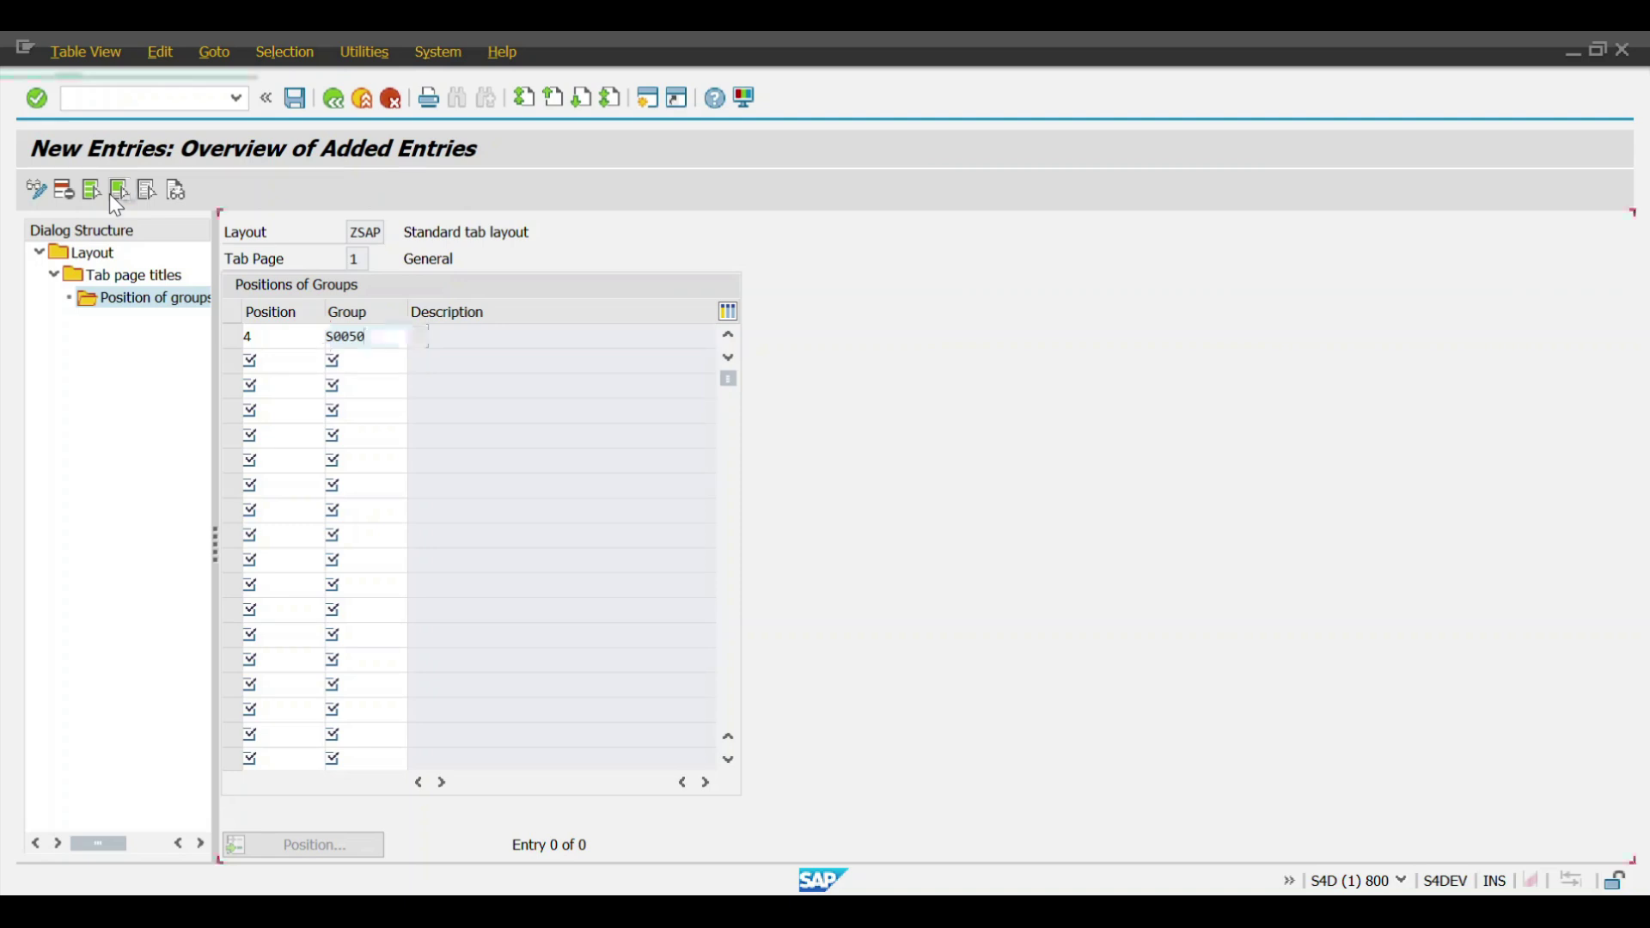
click(295, 100)
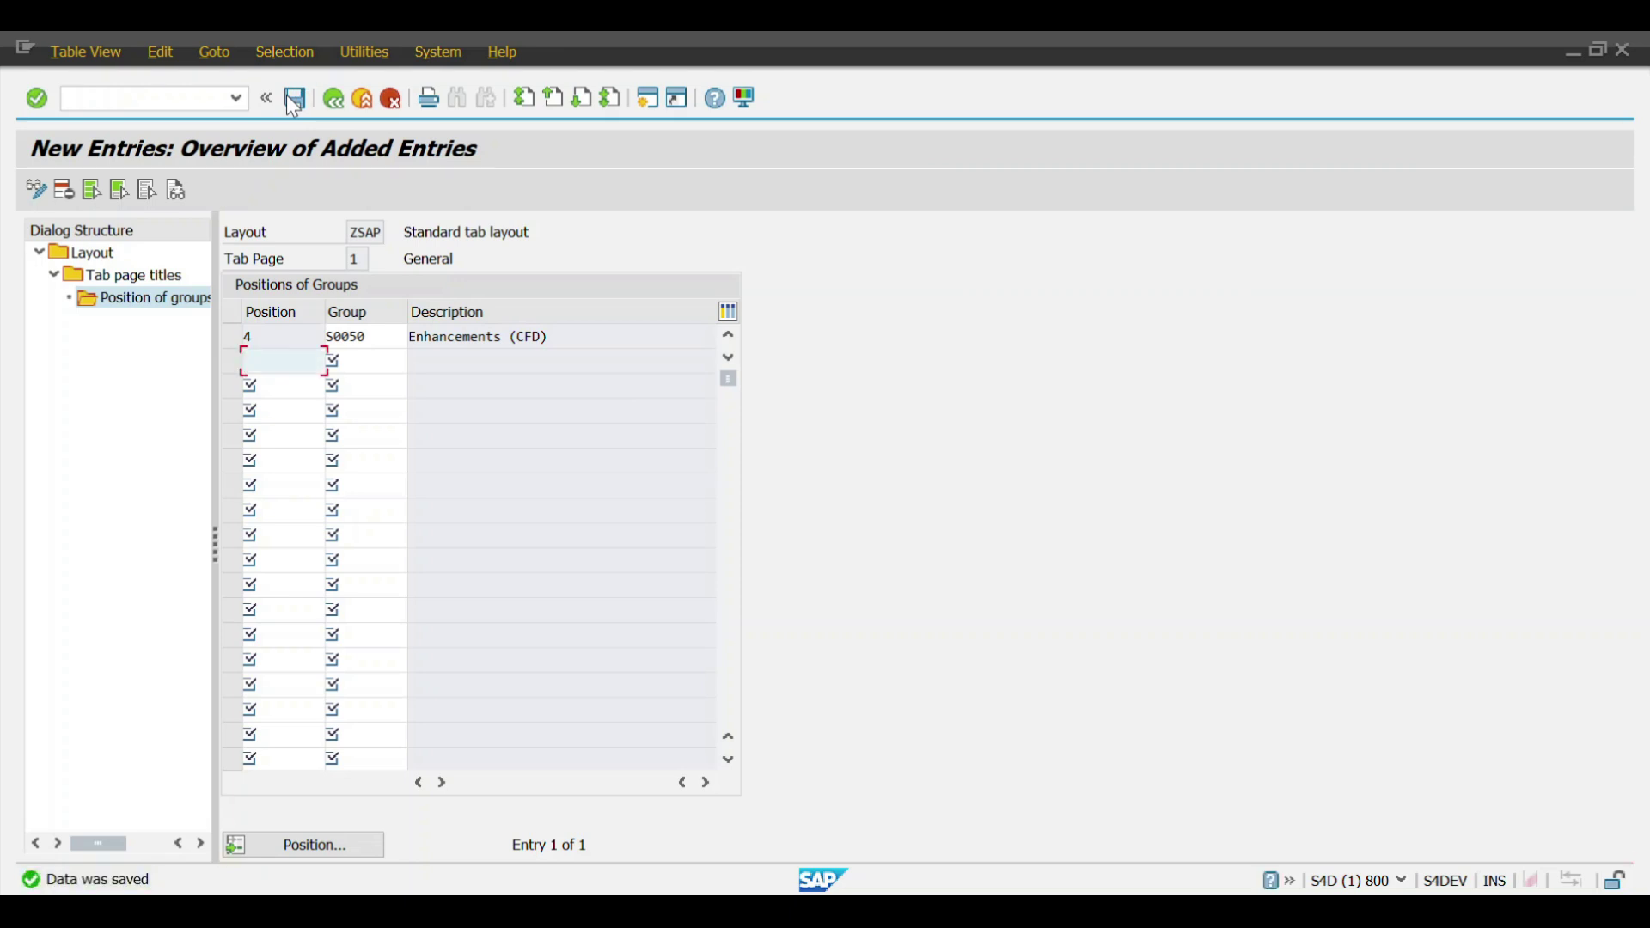
Step: Return to the activity selection and open Assign Tab Layouts to Asset Classes
click(335, 99)
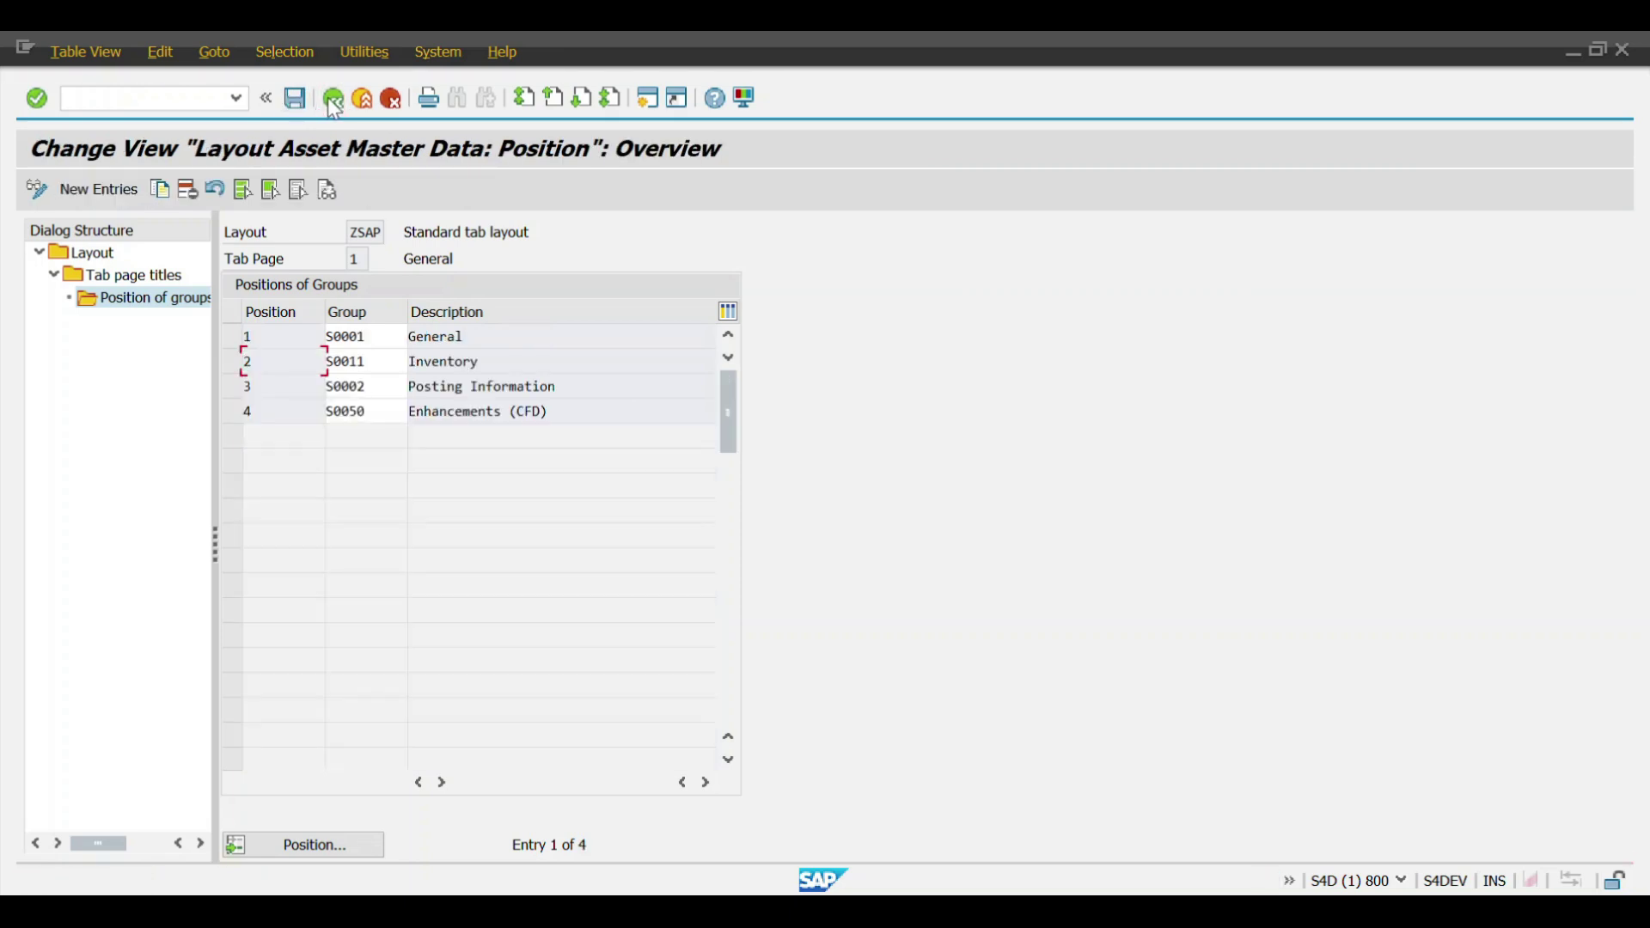
click(334, 100)
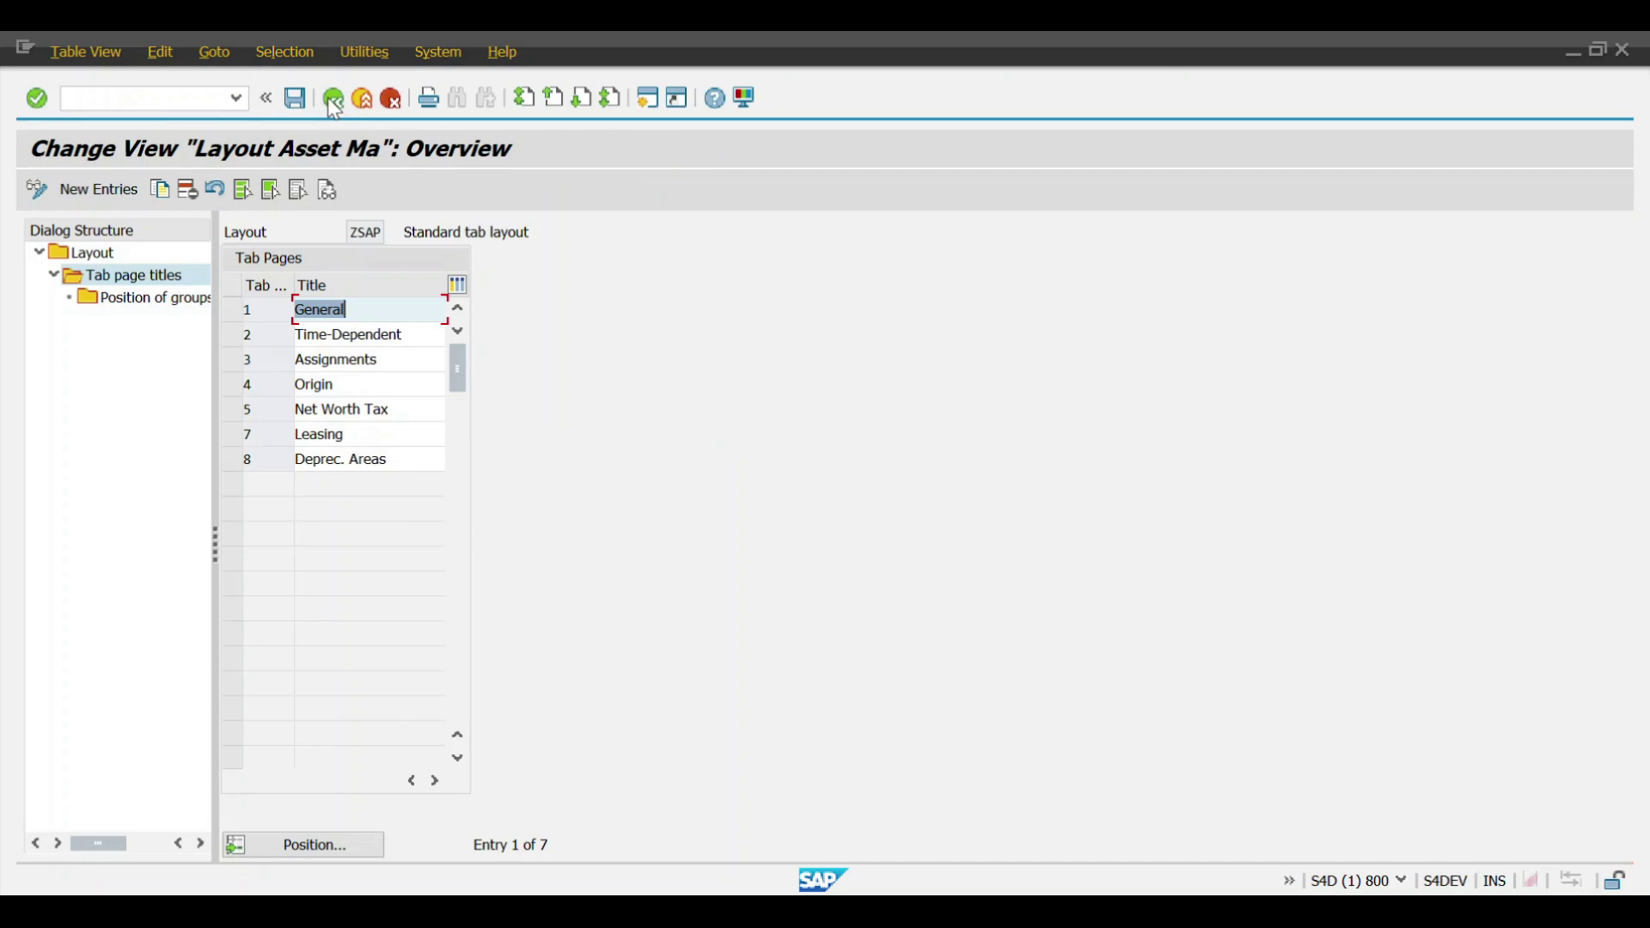
click(334, 99)
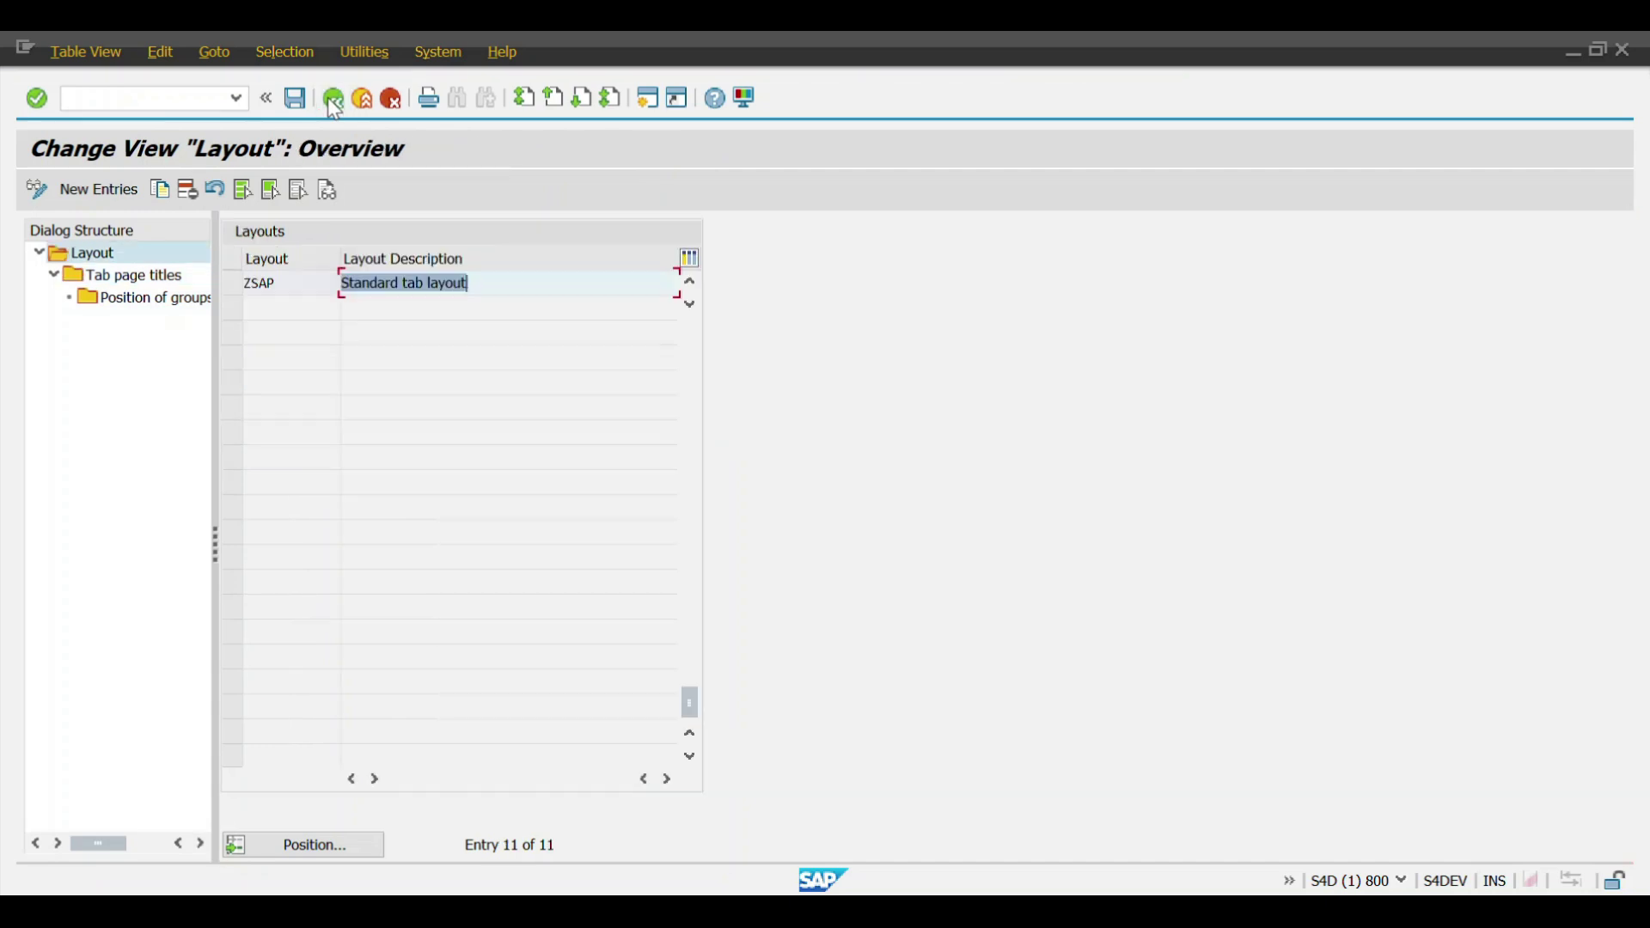
click(335, 99)
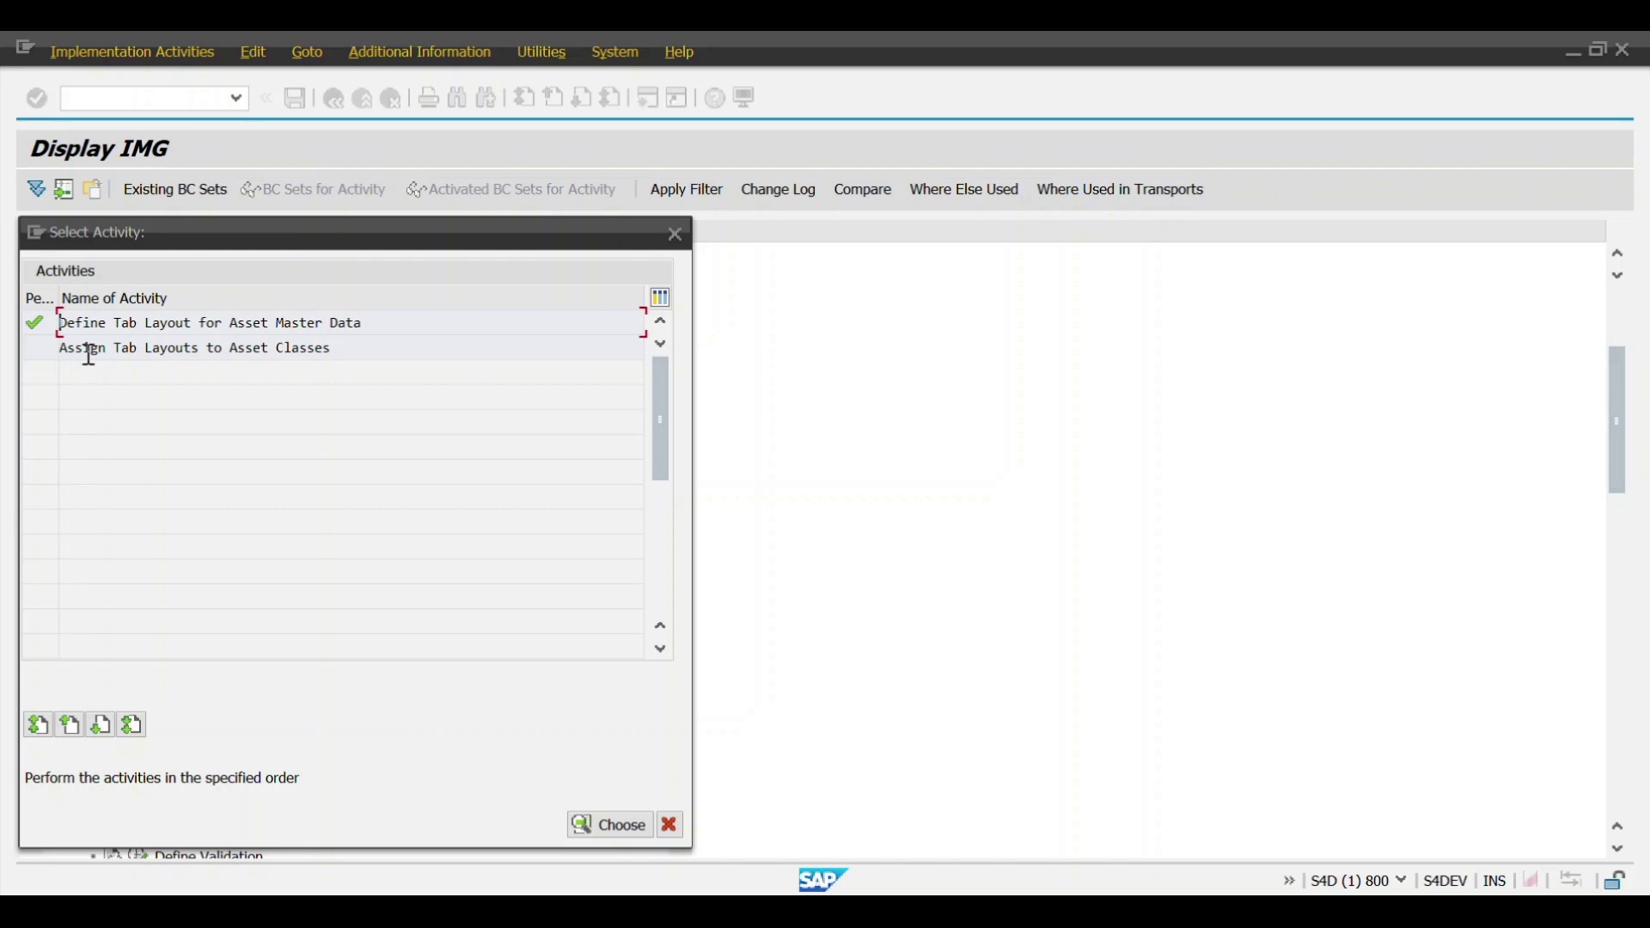
double_click(131, 348)
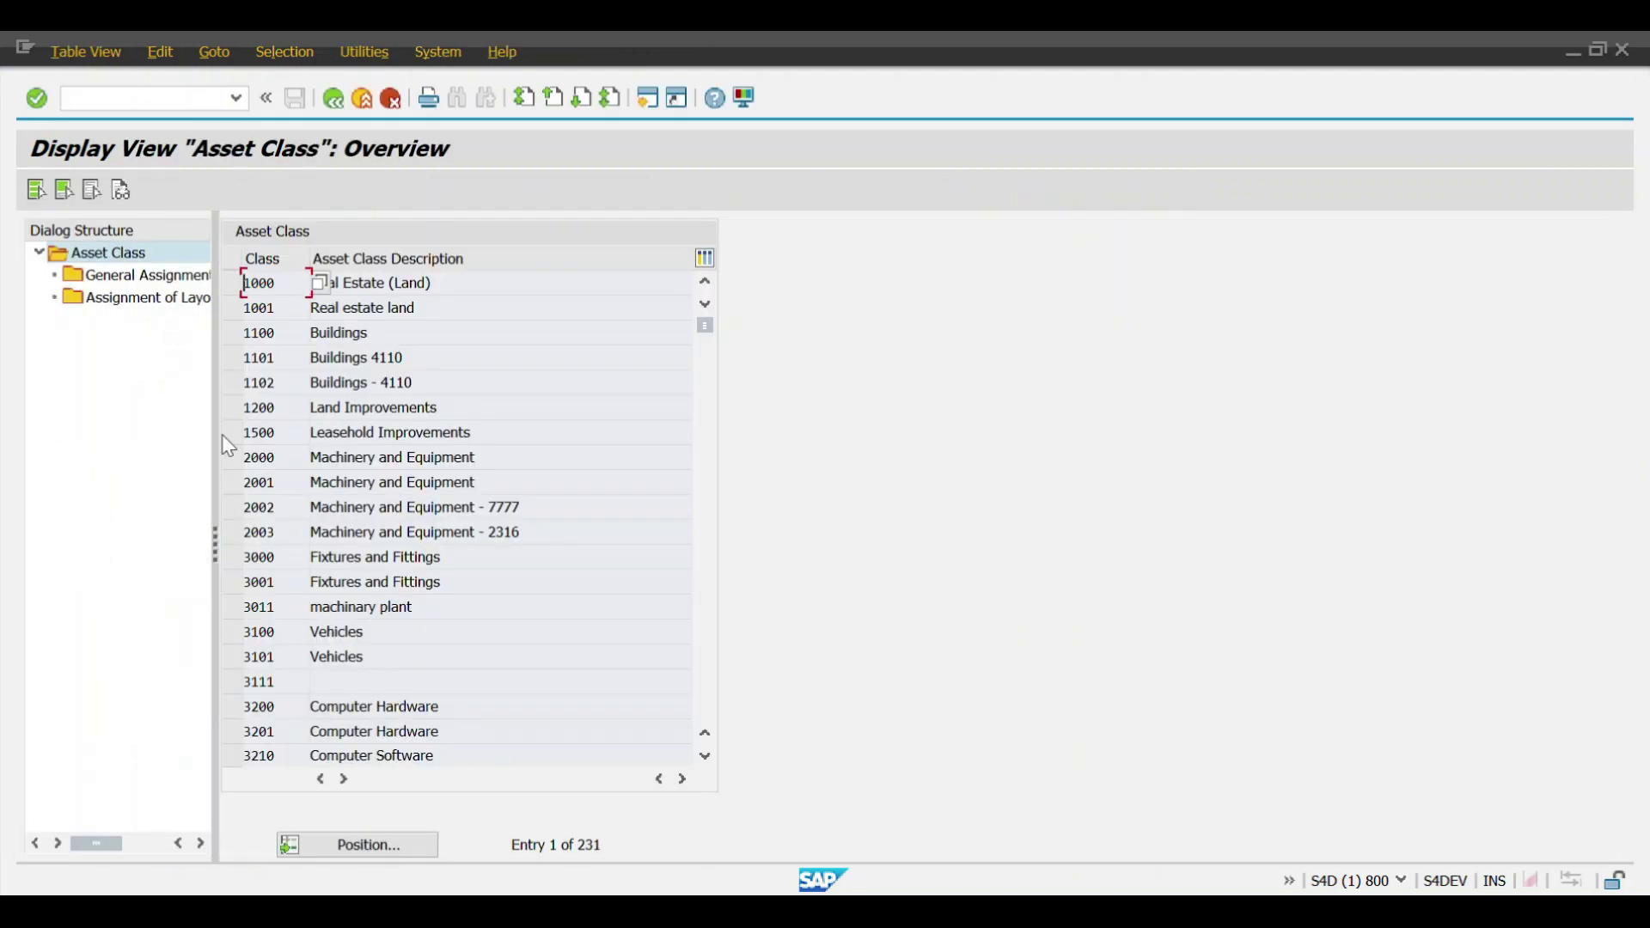
Step: Open the General Assignment of Layout for asset class Z000001, Buildings - HSBC
click(398, 505)
scroll(398, 498, down, 3)
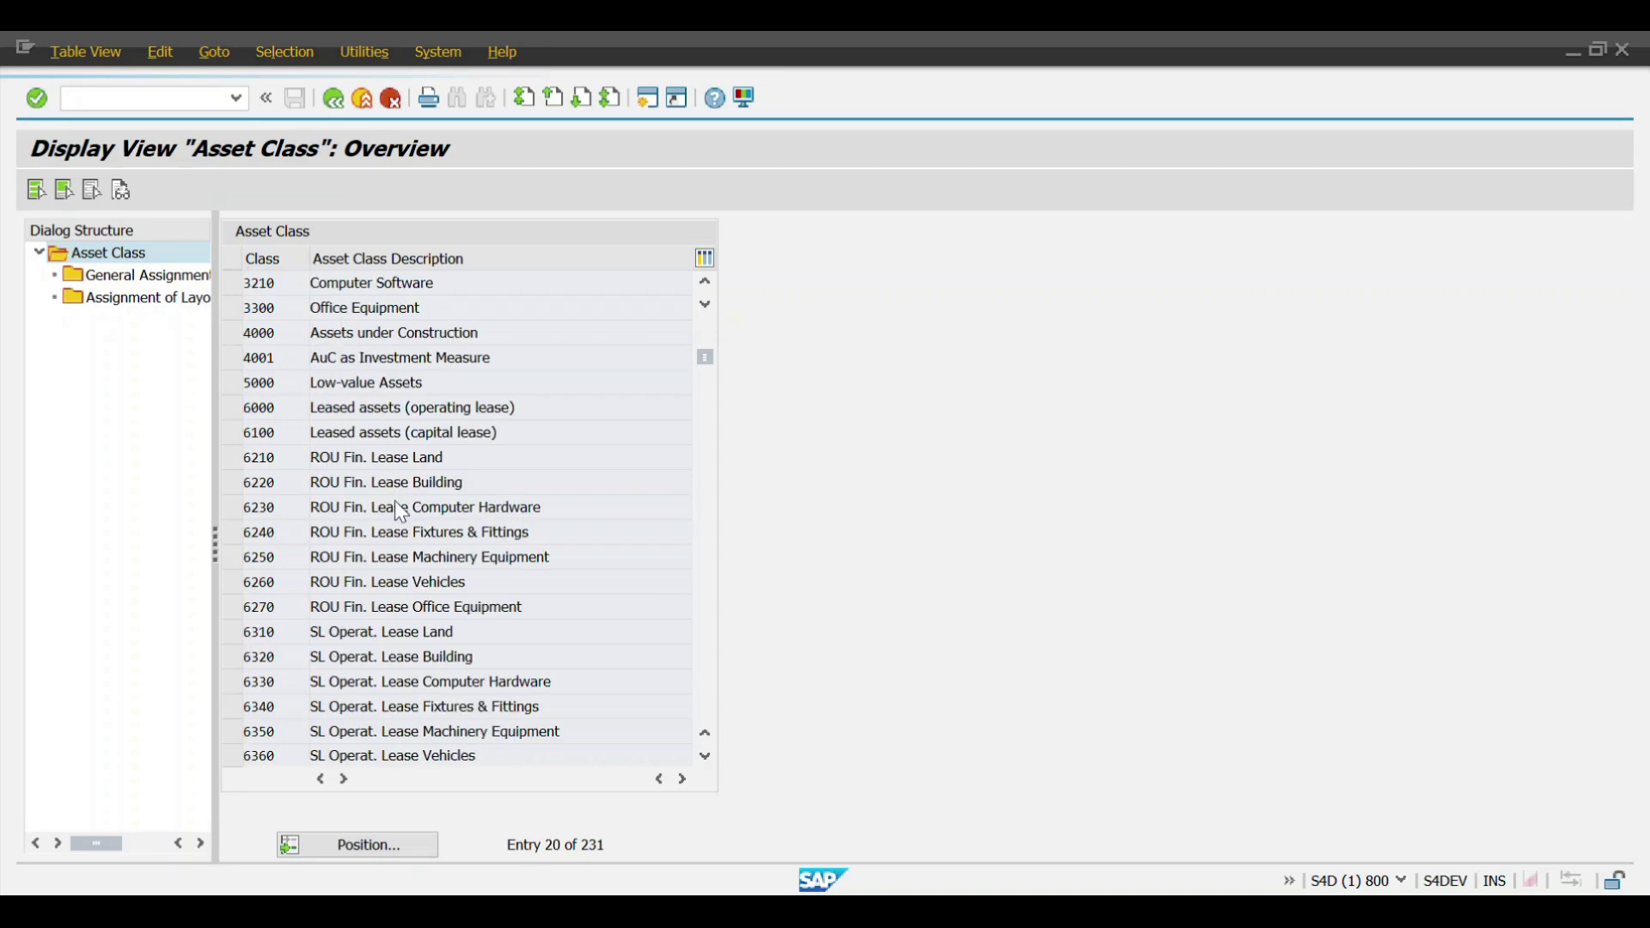
scroll(397, 499, down, 3)
scroll(394, 500, down, 9)
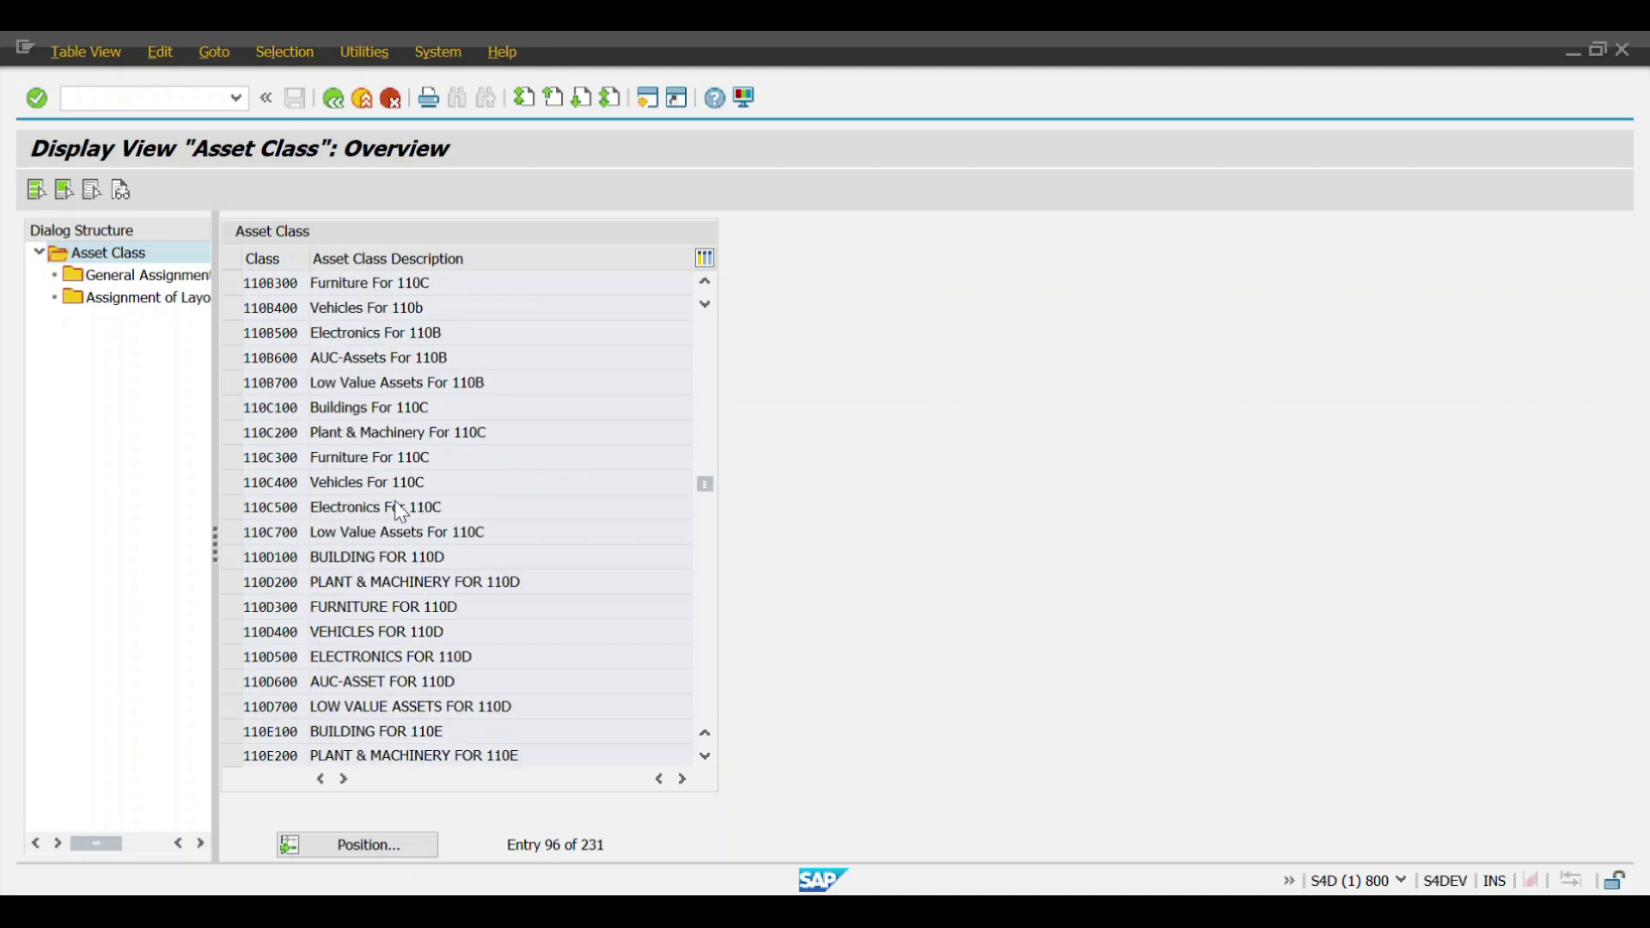
scroll(395, 500, down, 12)
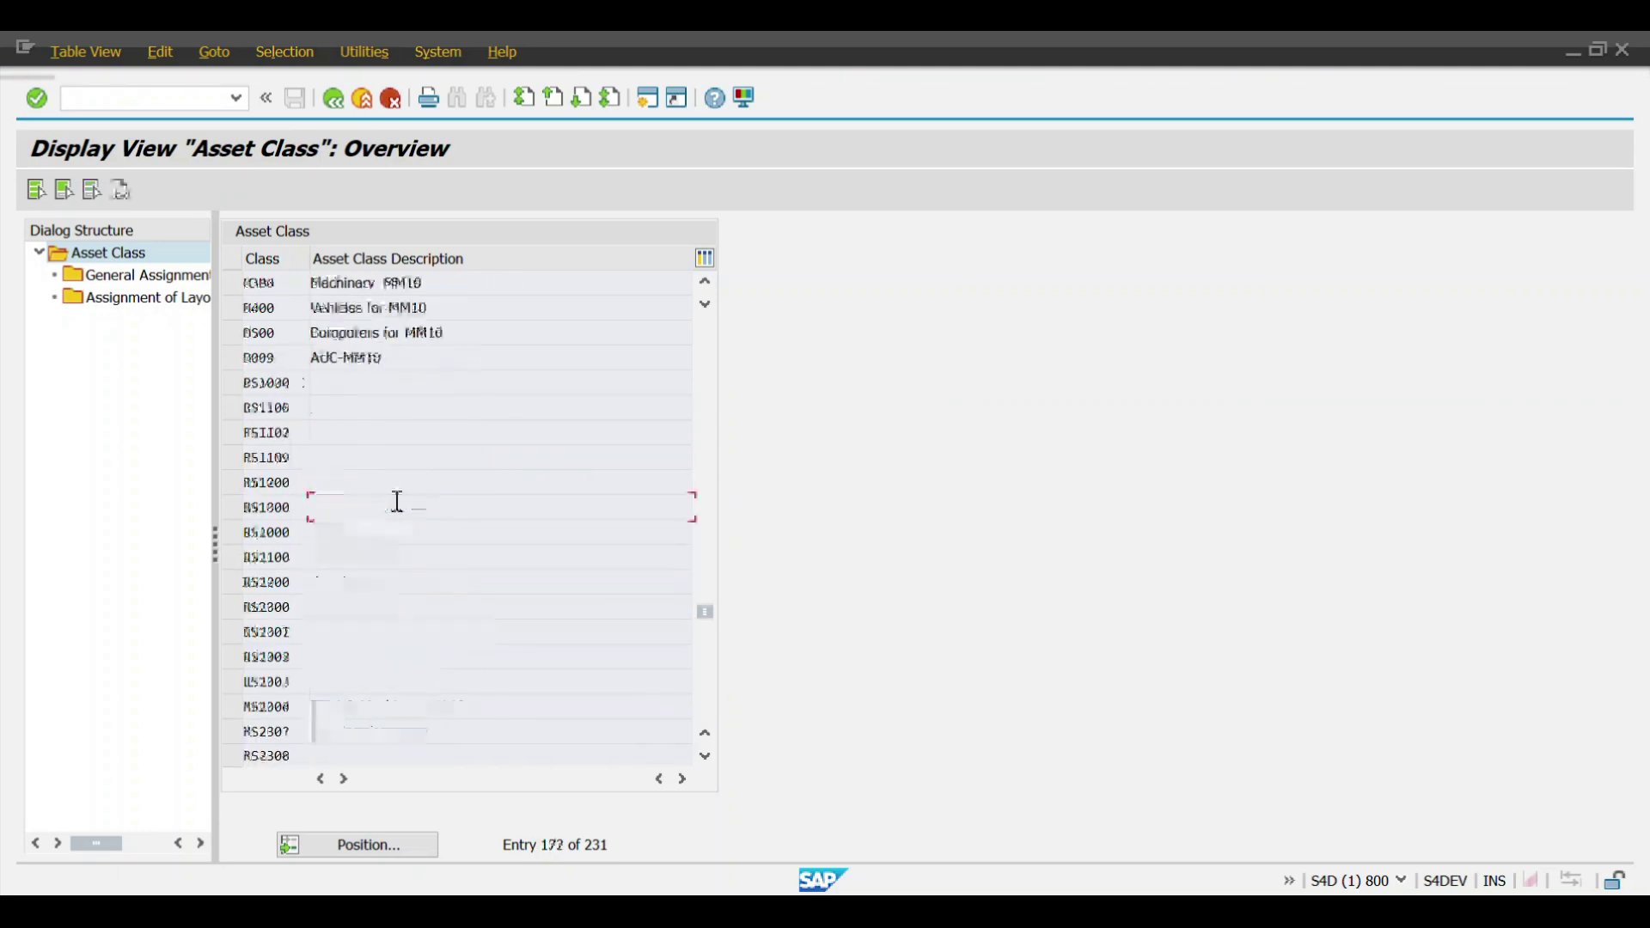
scroll(398, 501, down, 6)
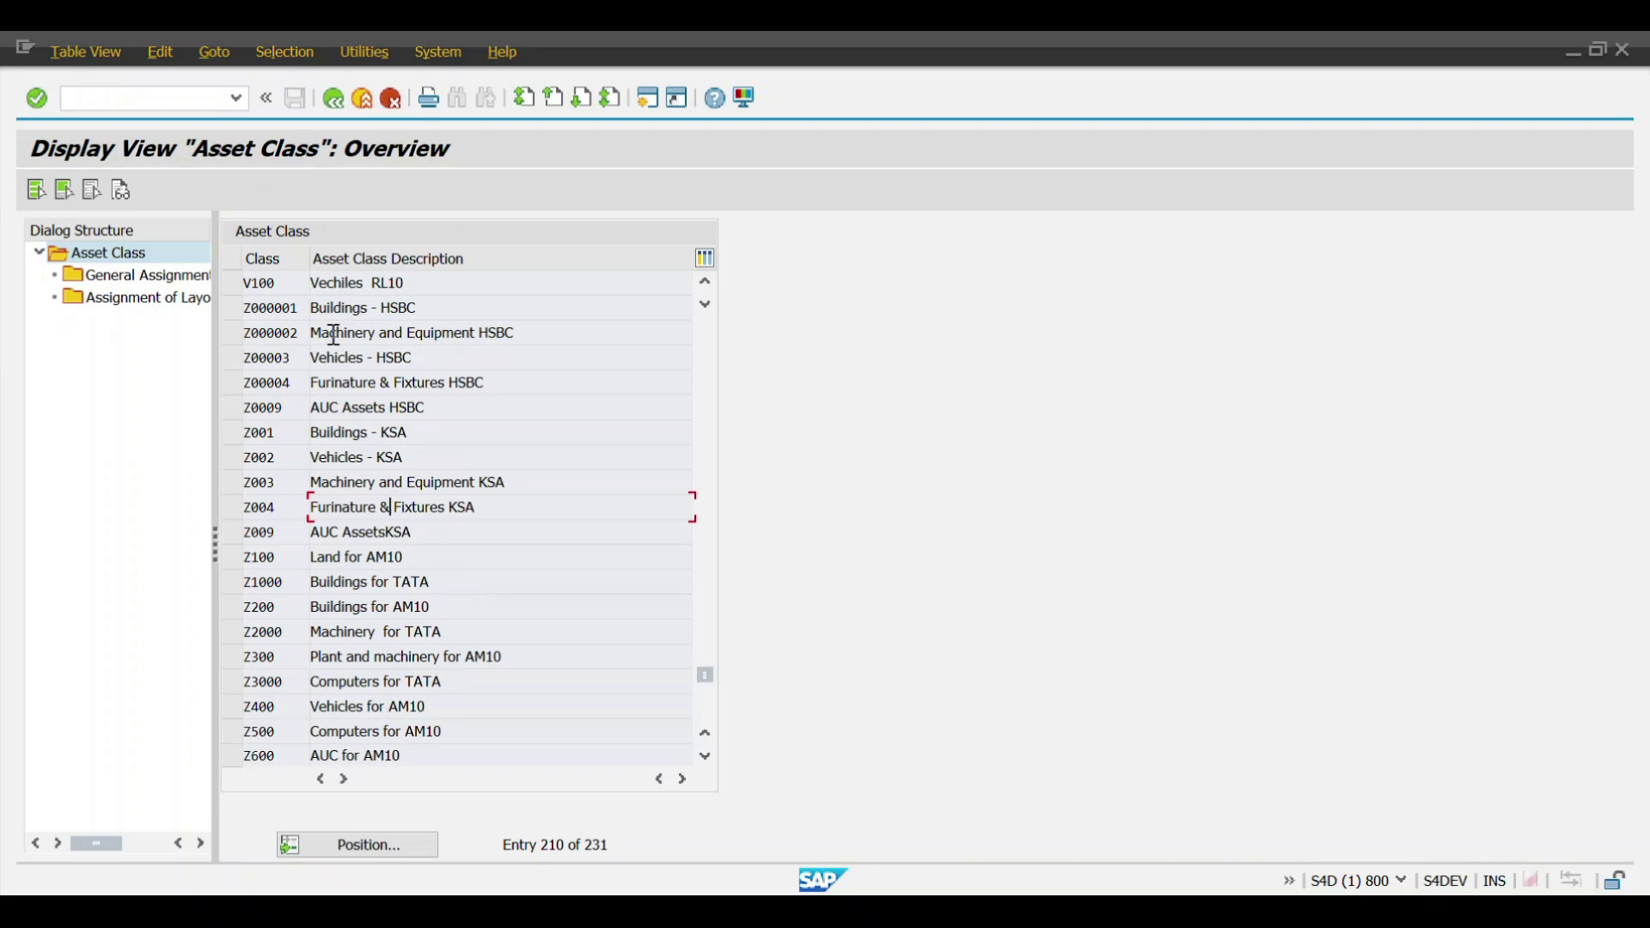
click(240, 315)
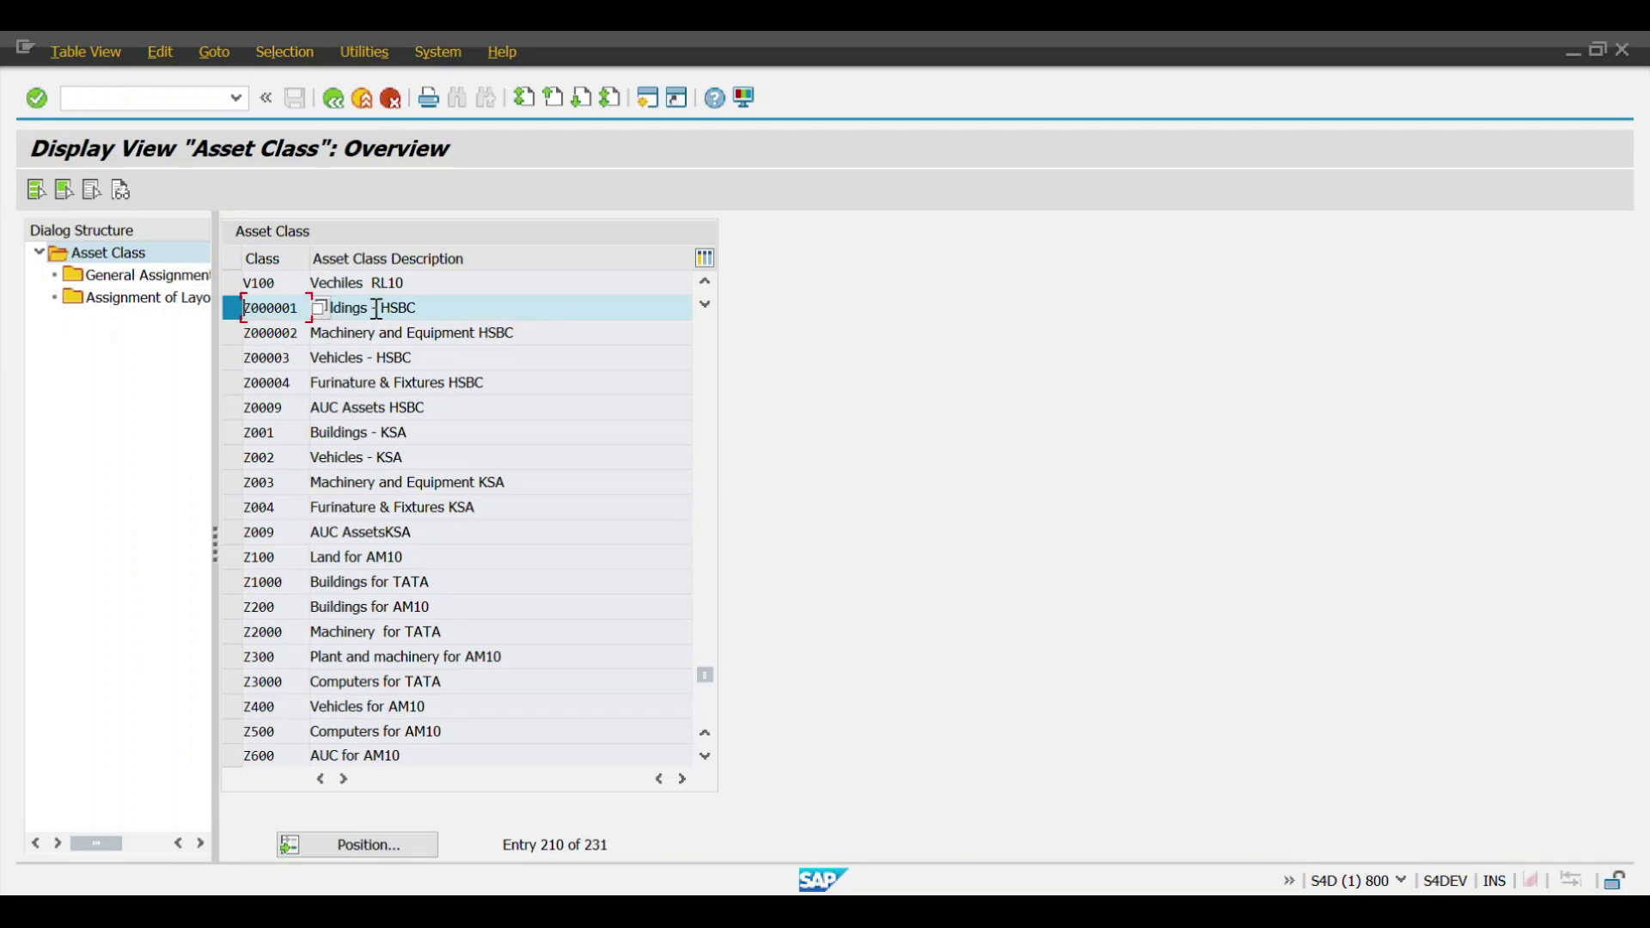
click(149, 285)
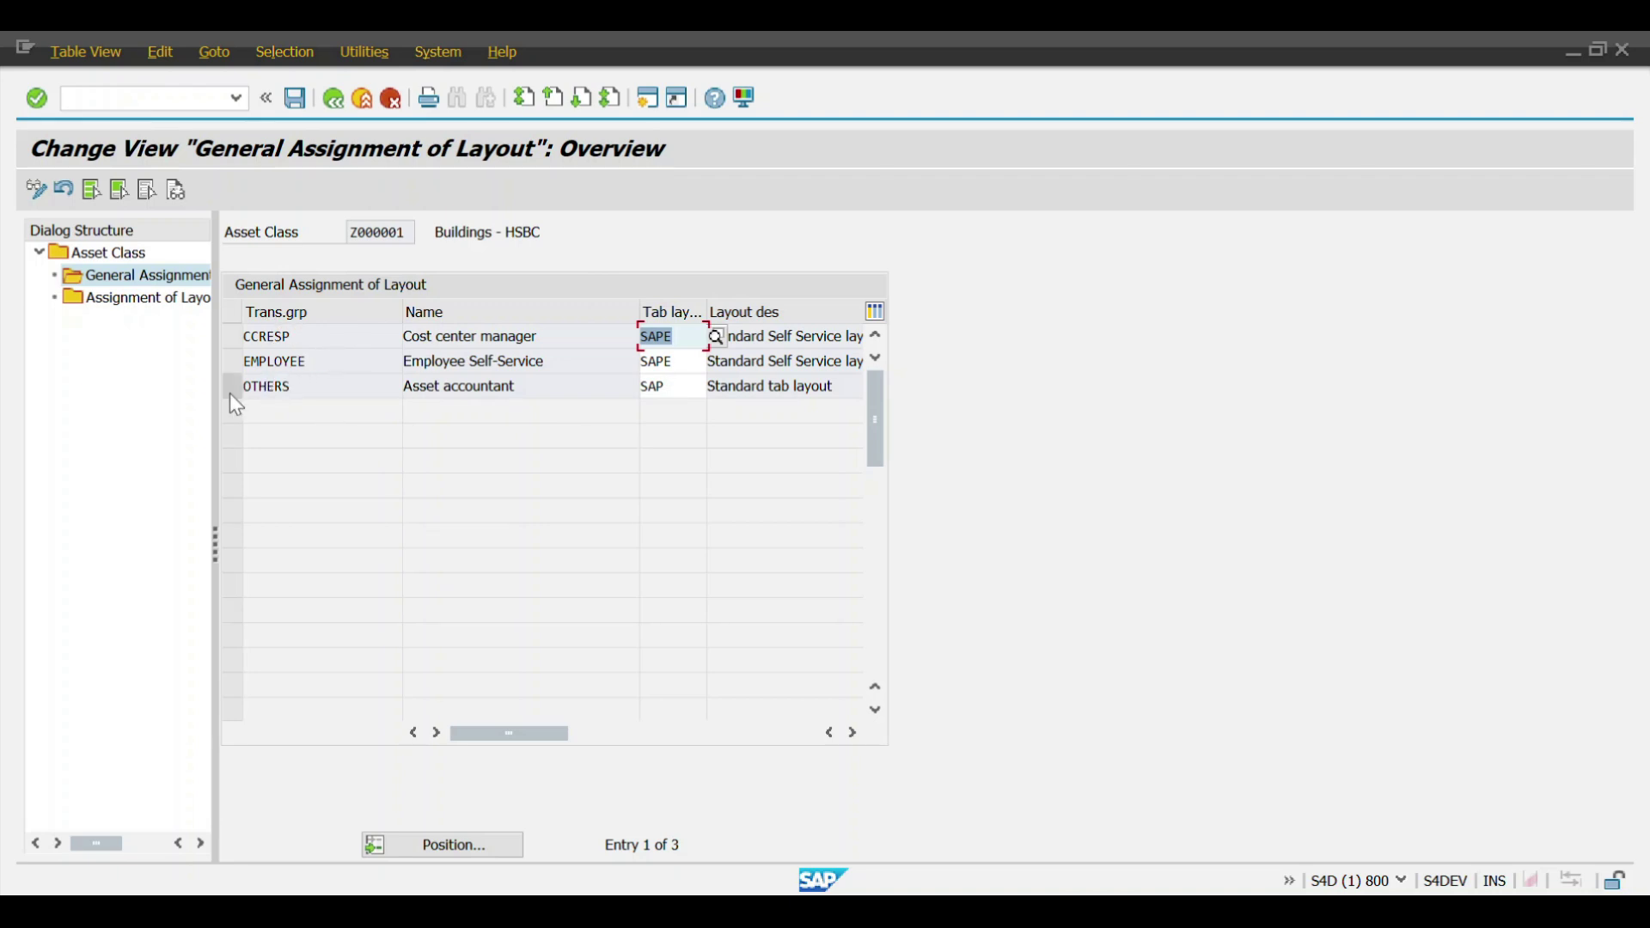
Step: Set the tab layout of transaction group OTHERS, Asset accountant, to ZSAP for asset class Z000001
click(677, 390)
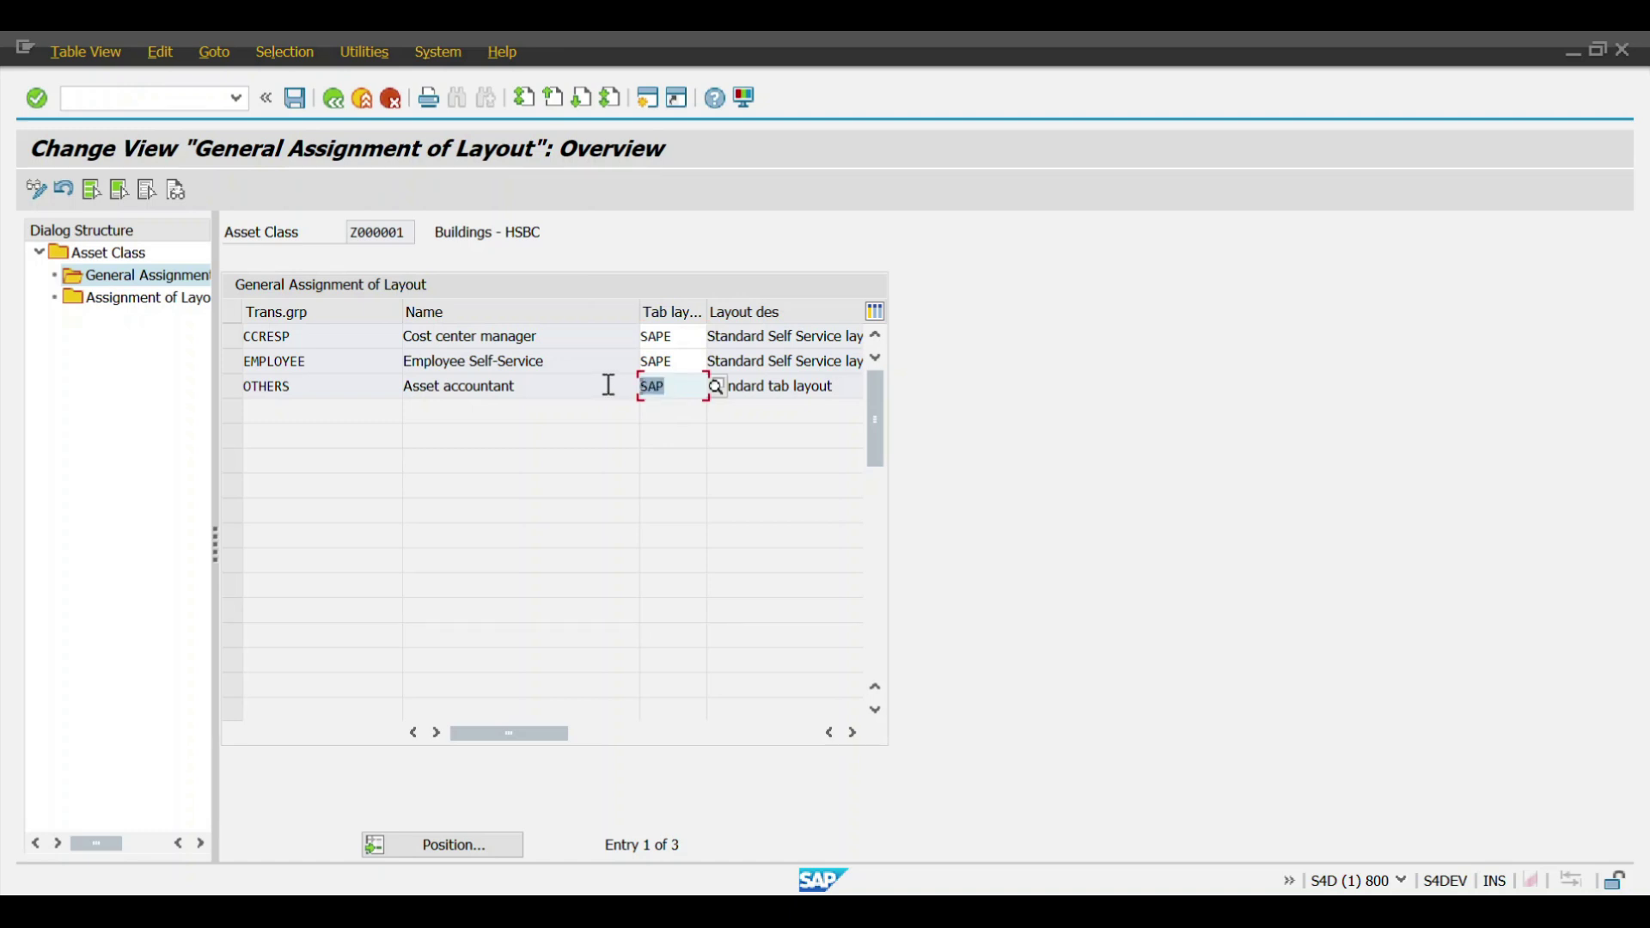
key(BackSpace)
text(ZSA)
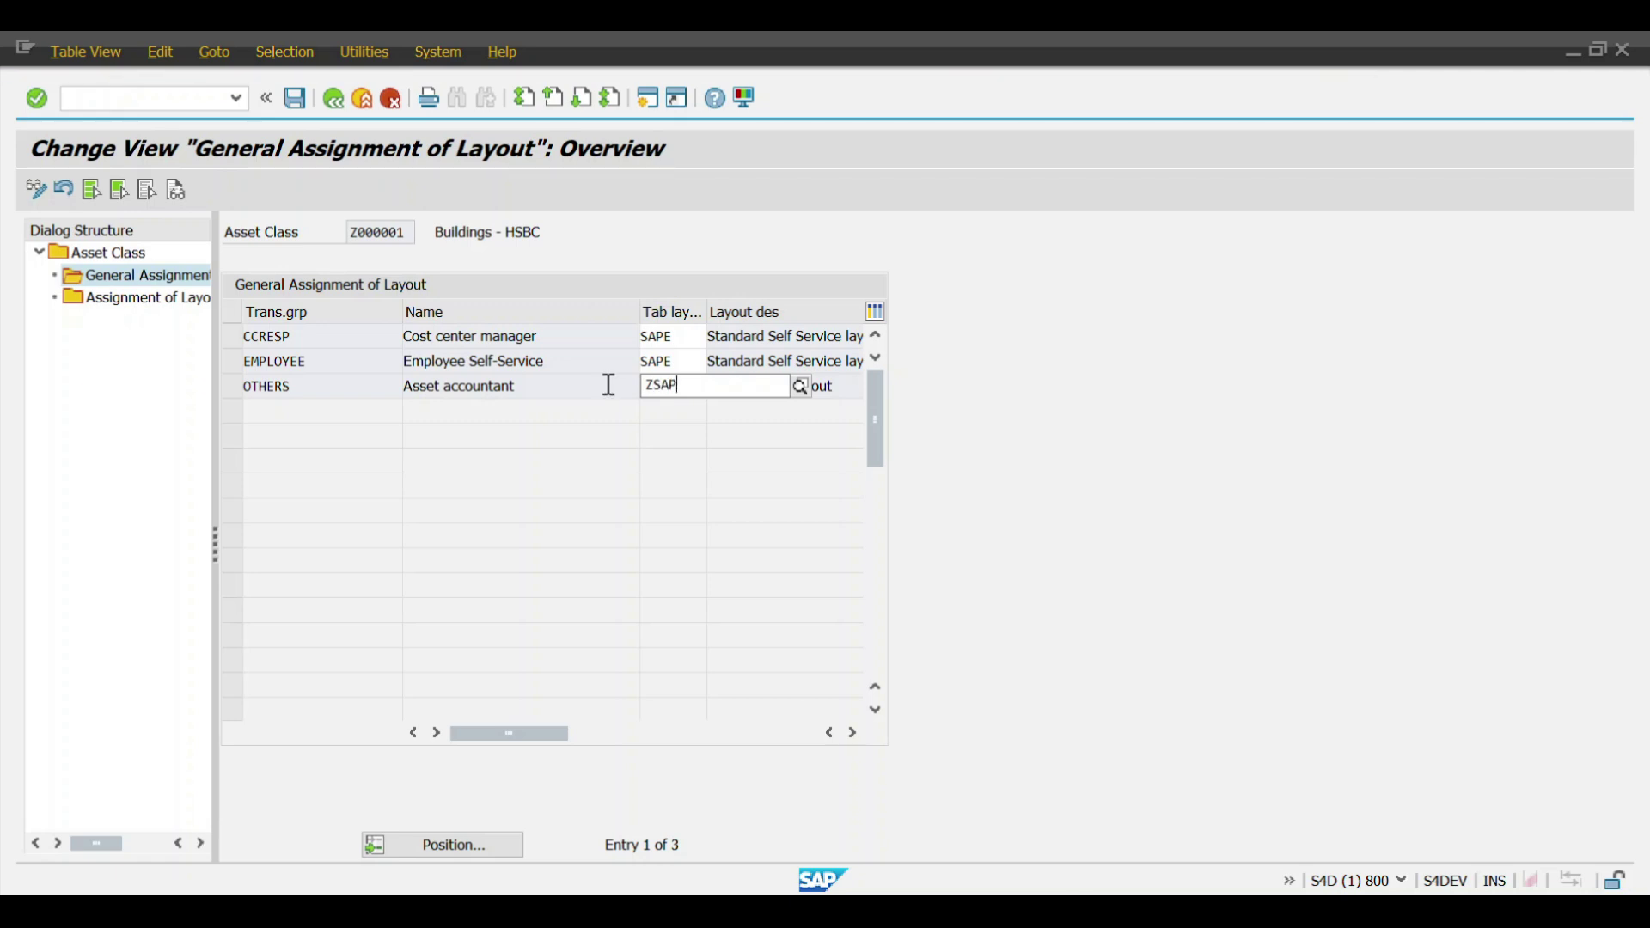
text(P)
key(Return)
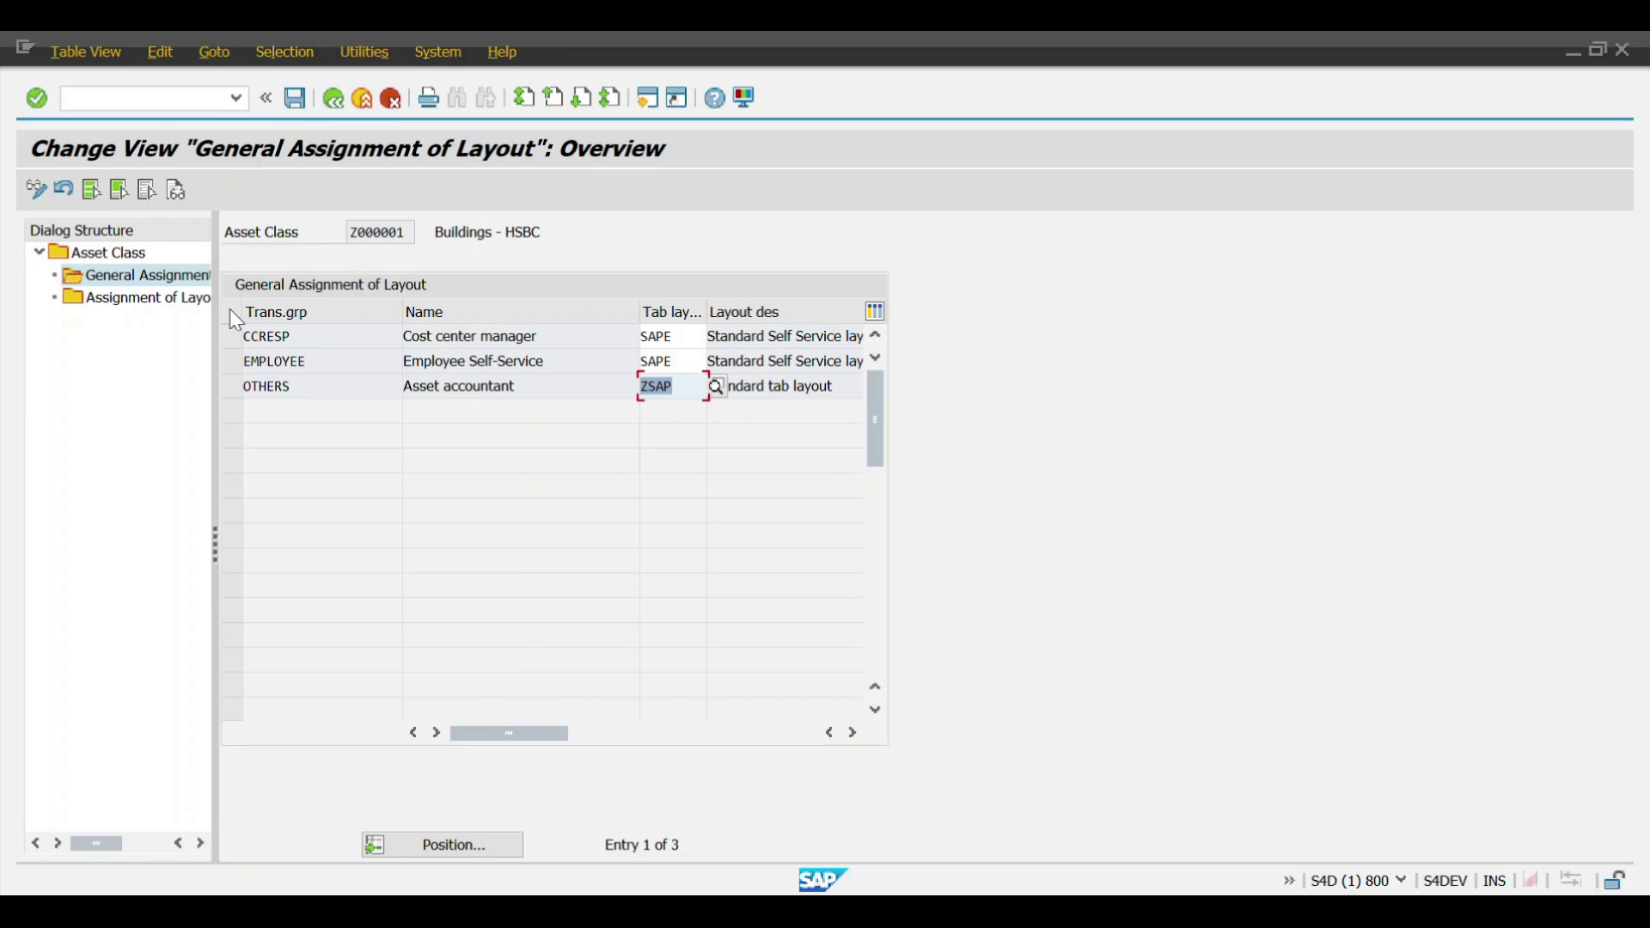
Step: Create a new layout assignment to chart of depreciation for asset class Z000001 and choose chart 2000, HSBC chart of depreciation
click(227, 387)
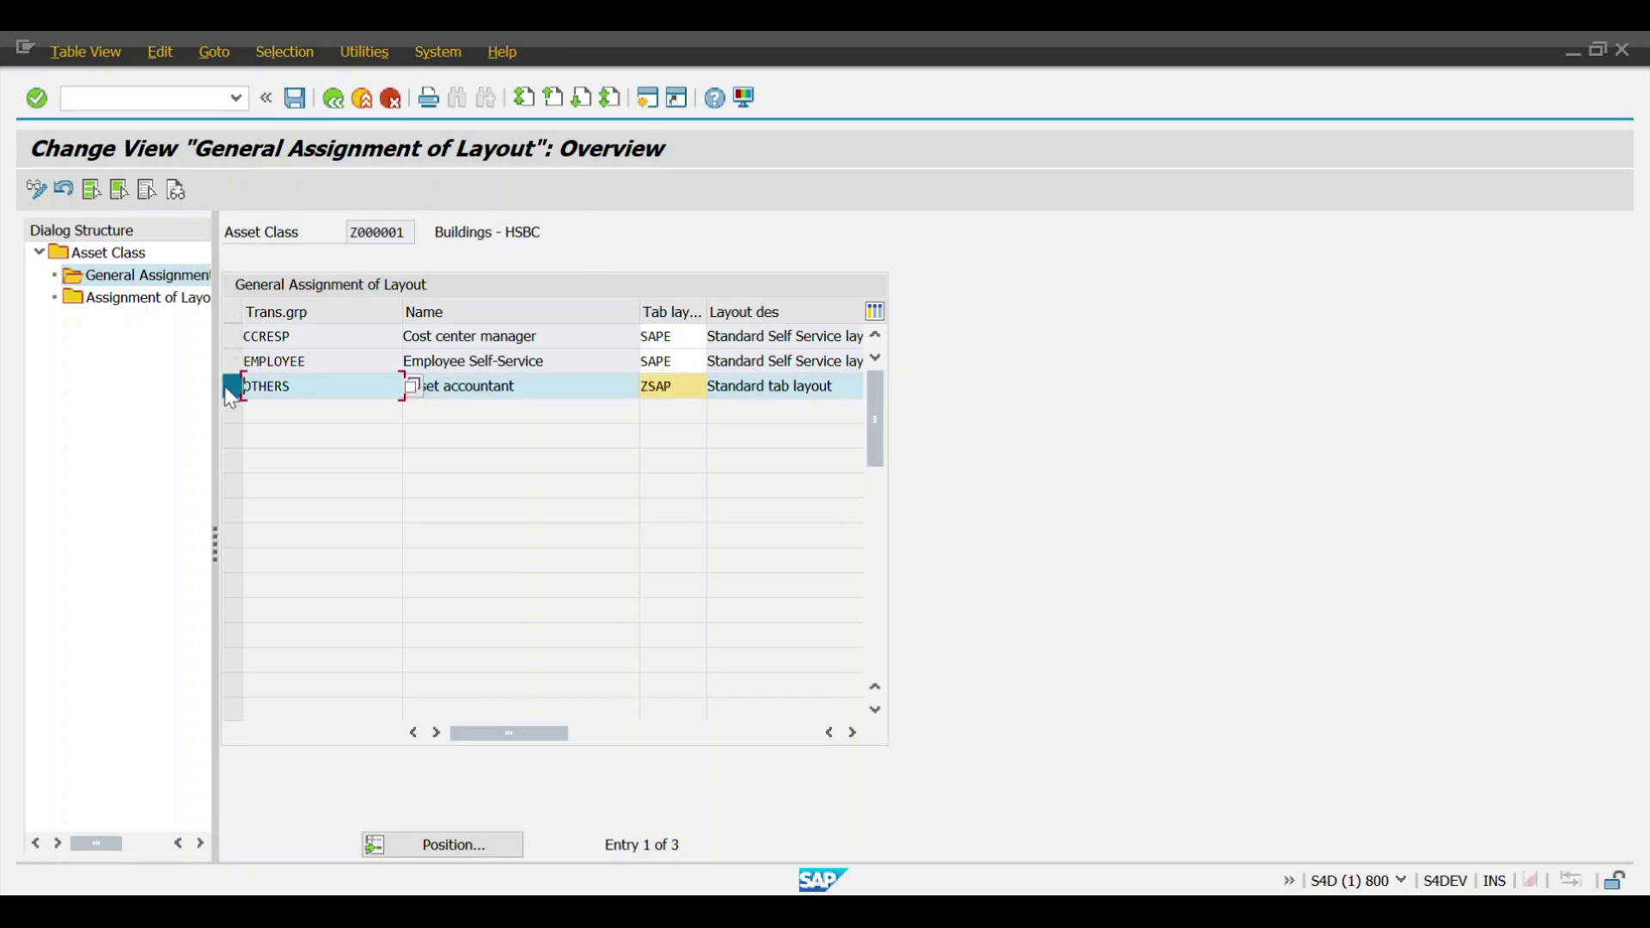
double_click(145, 303)
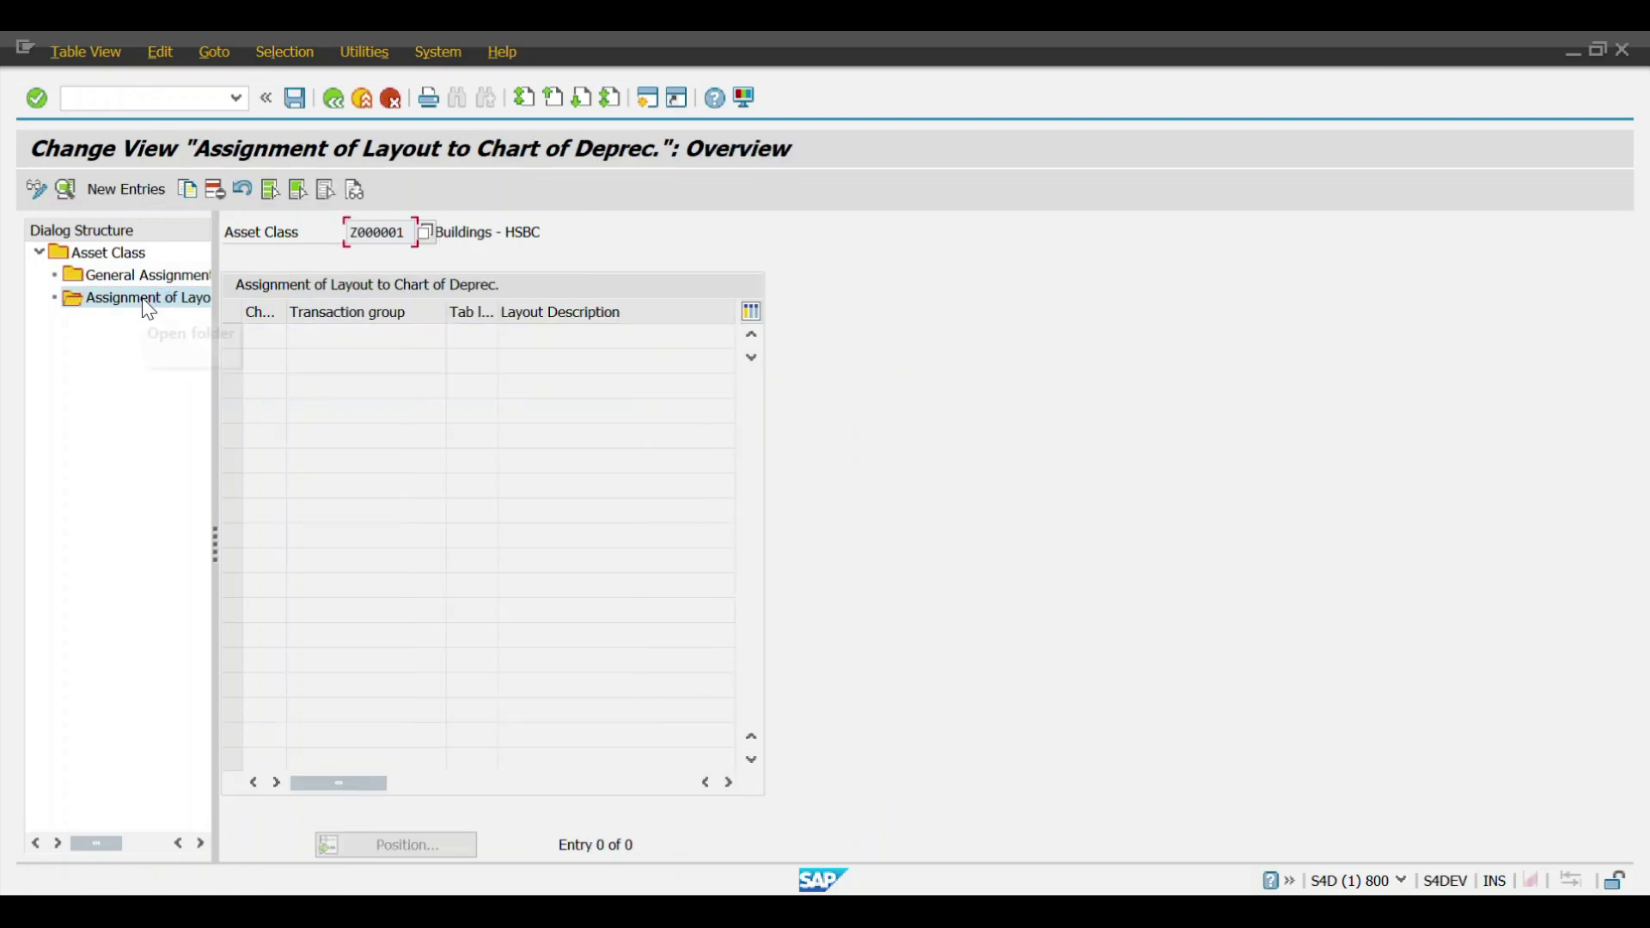
click(137, 191)
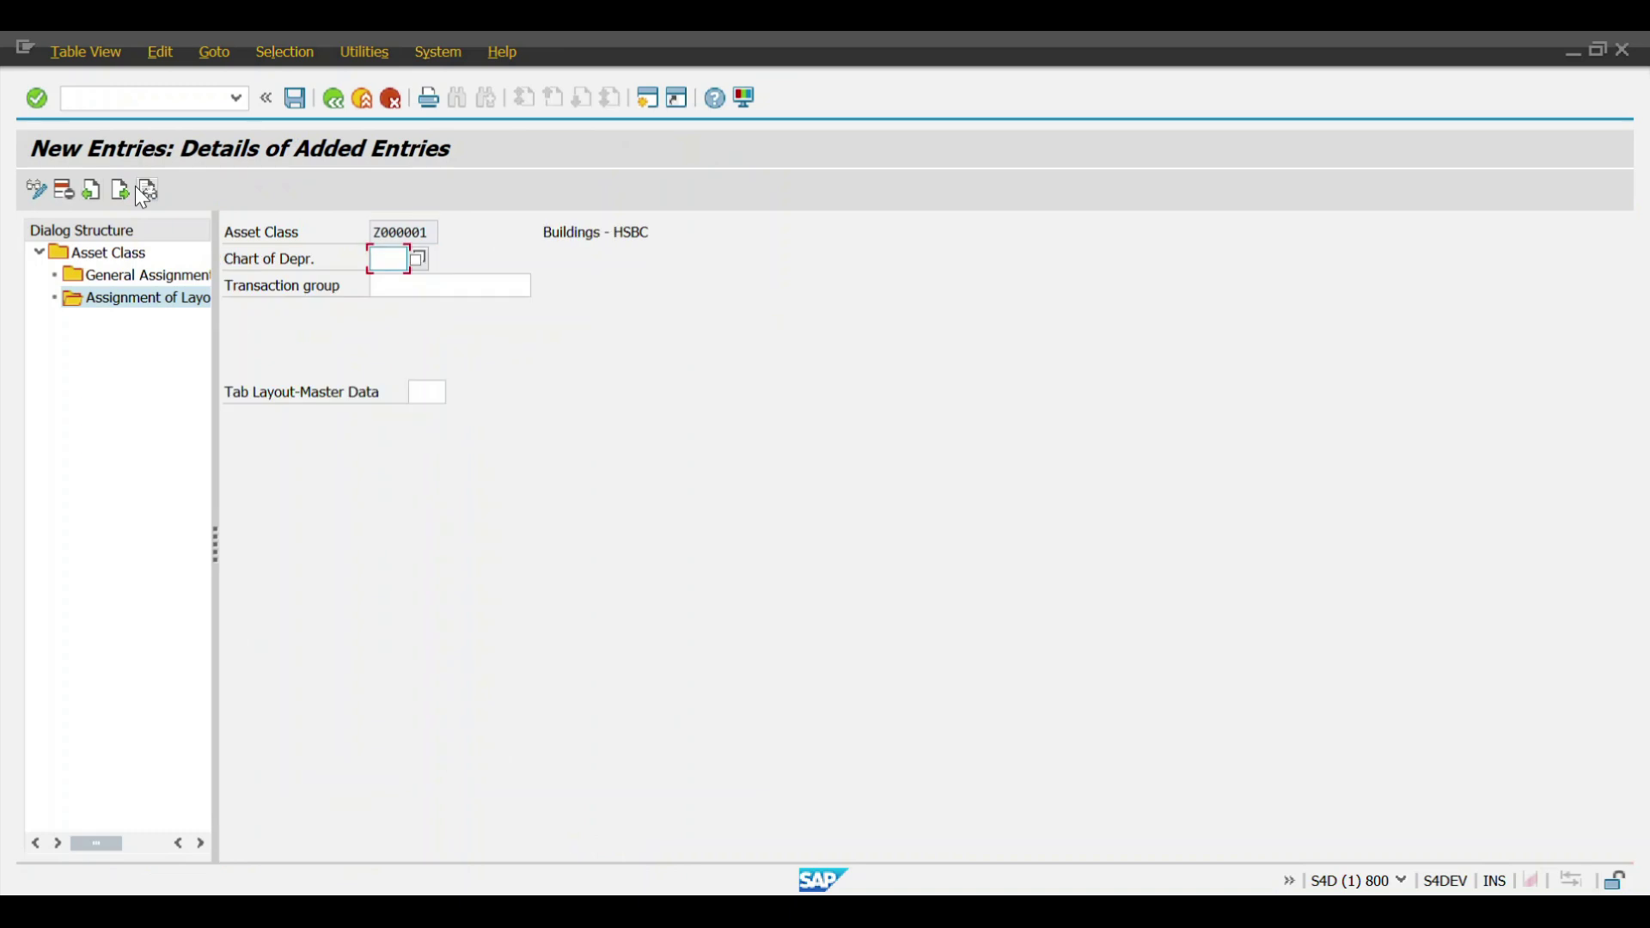
click(413, 261)
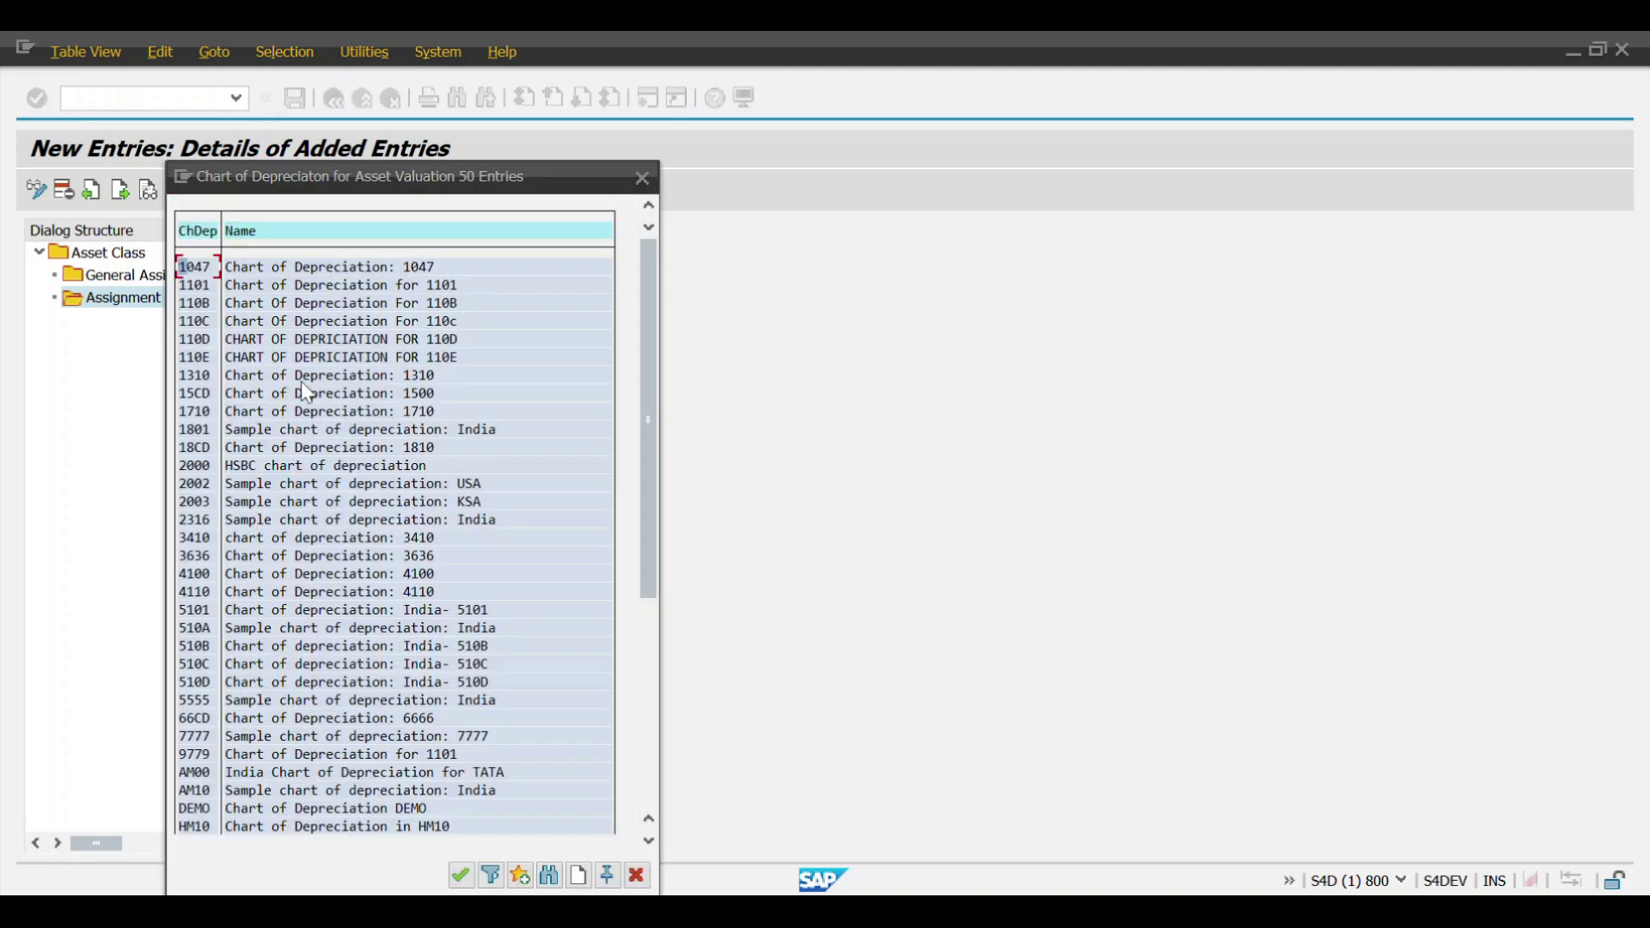
double_click(198, 469)
Step: Assign transaction group OTHERS and master data tab layout ZSAP in the new entry, and save it with the proposed customizing request
click(425, 292)
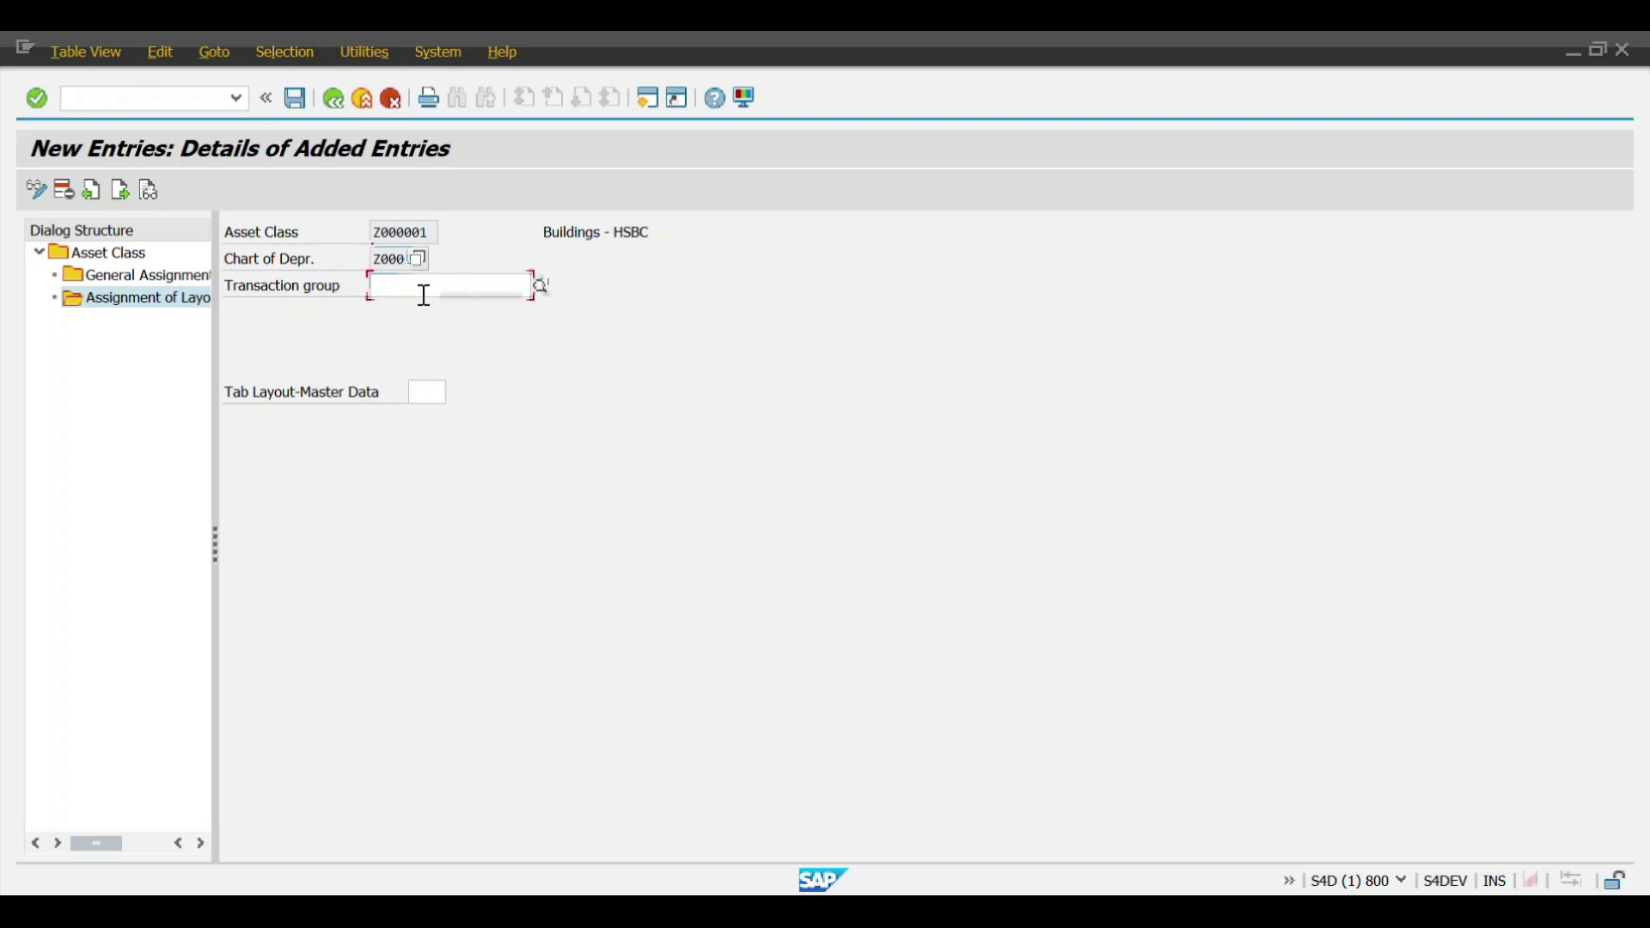
click(543, 286)
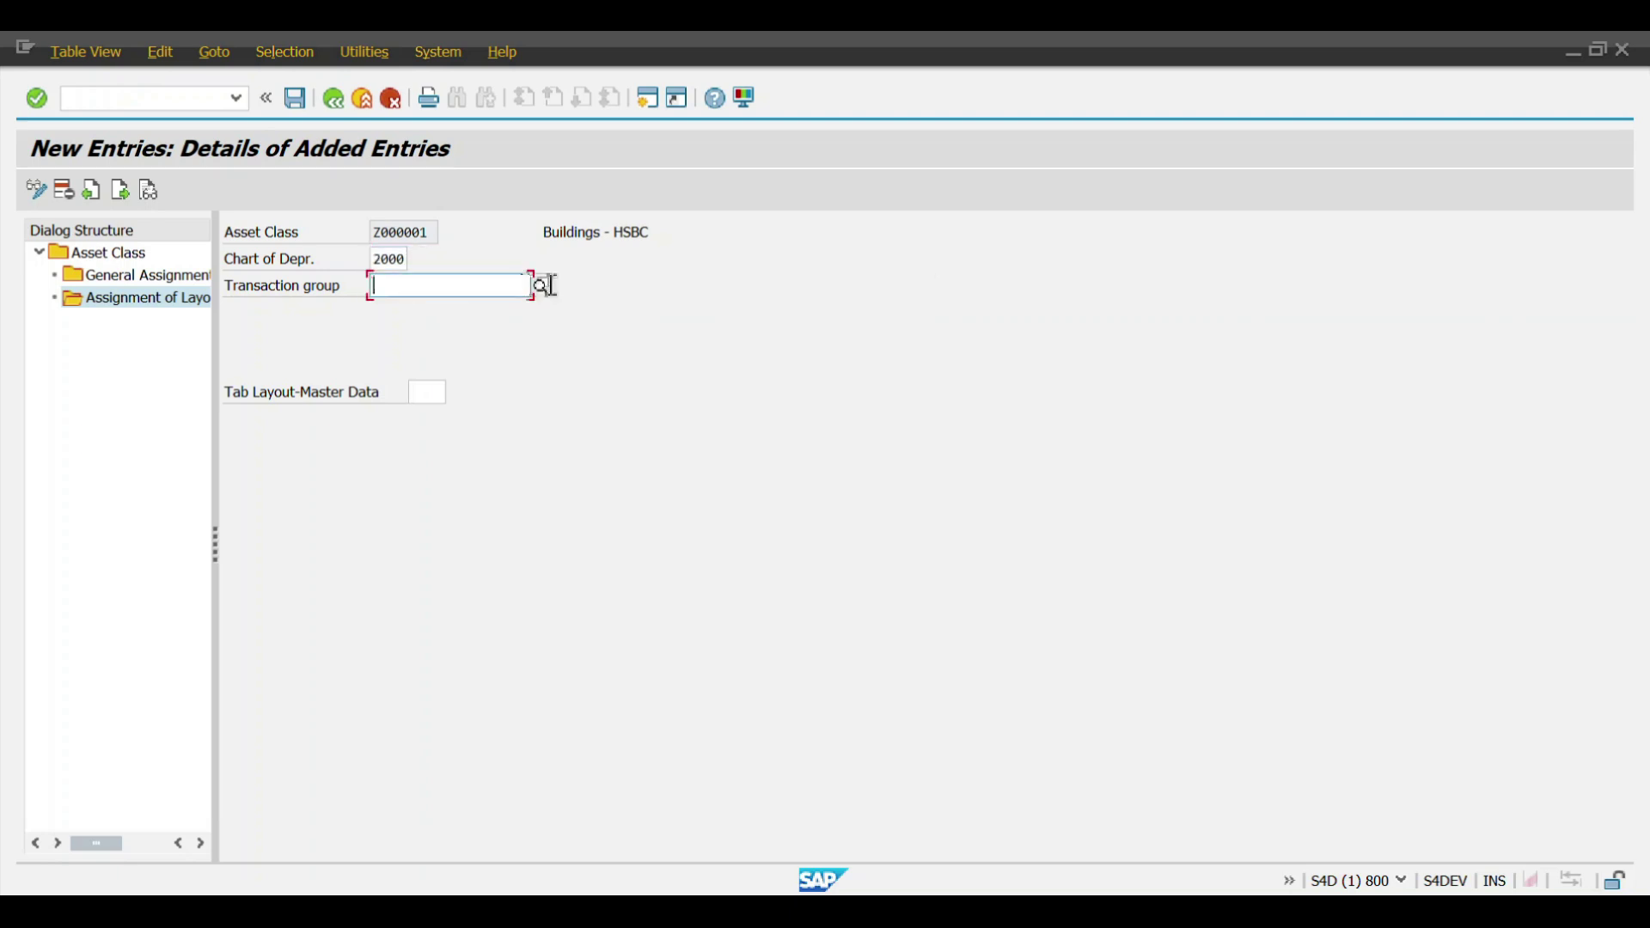
click(541, 288)
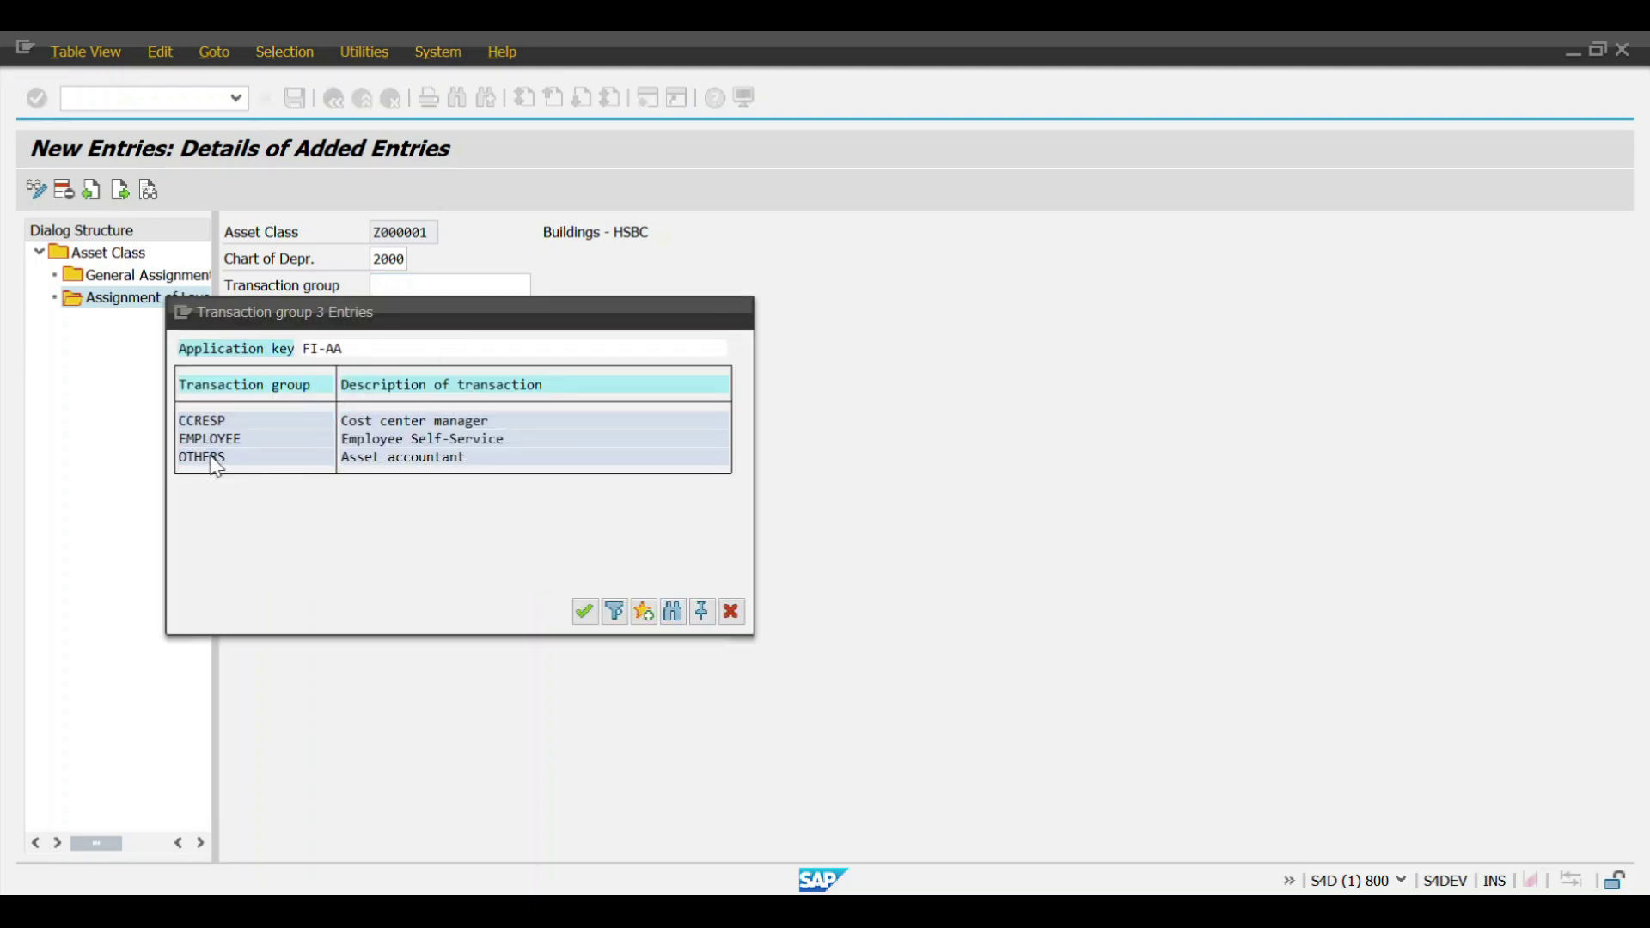
double_click(206, 458)
click(420, 392)
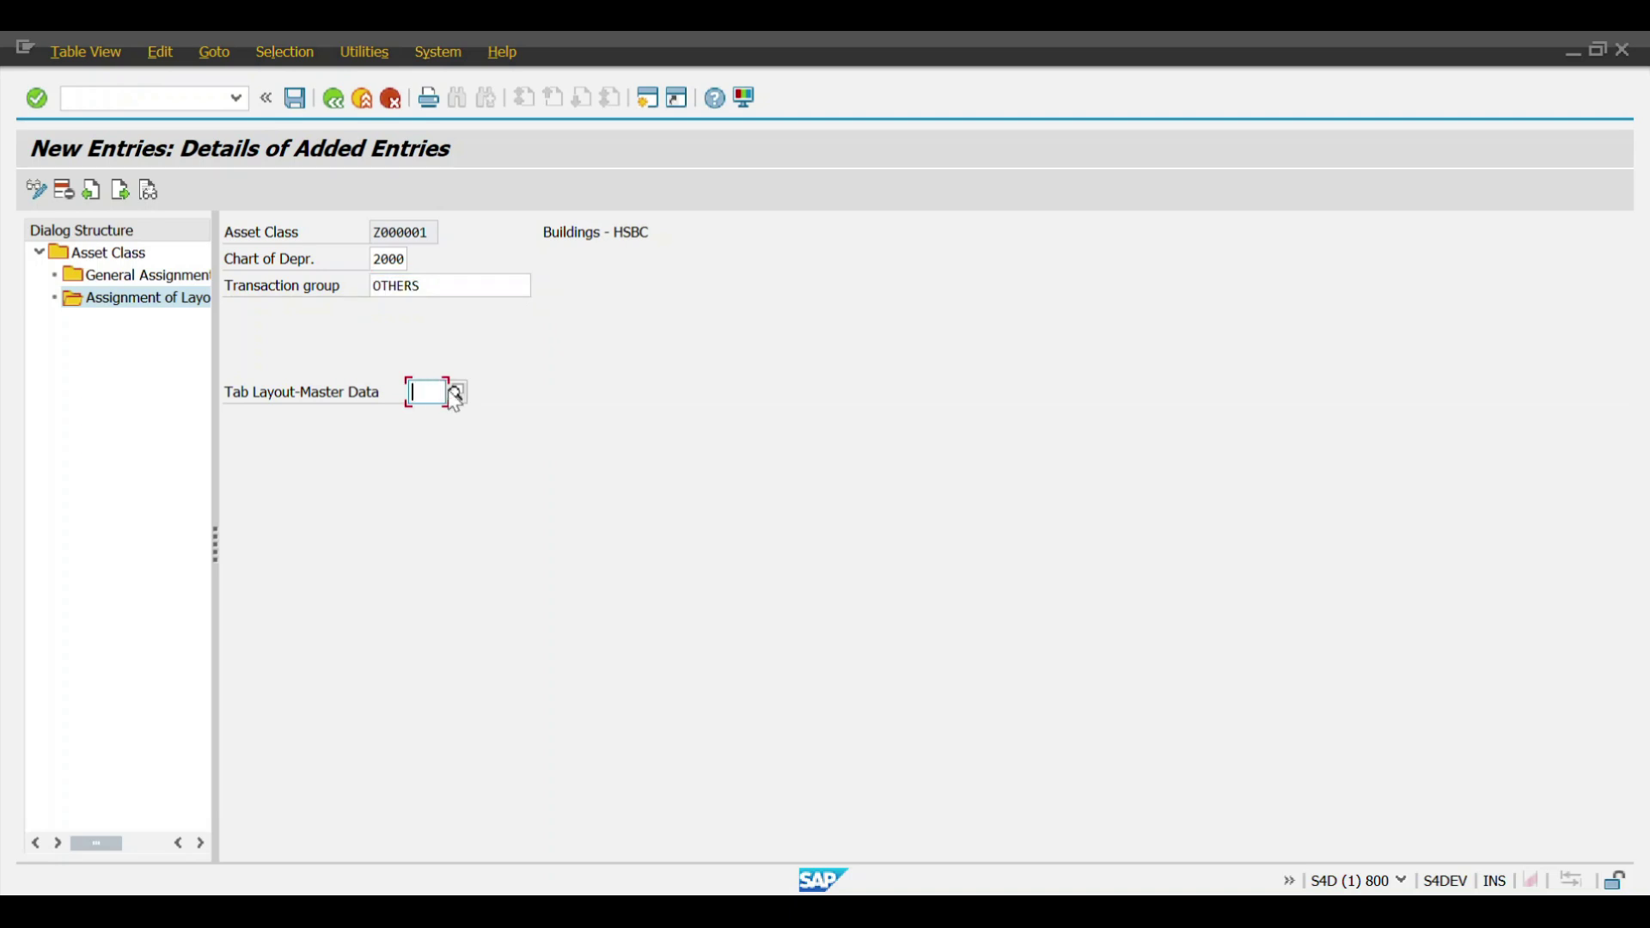
click(455, 393)
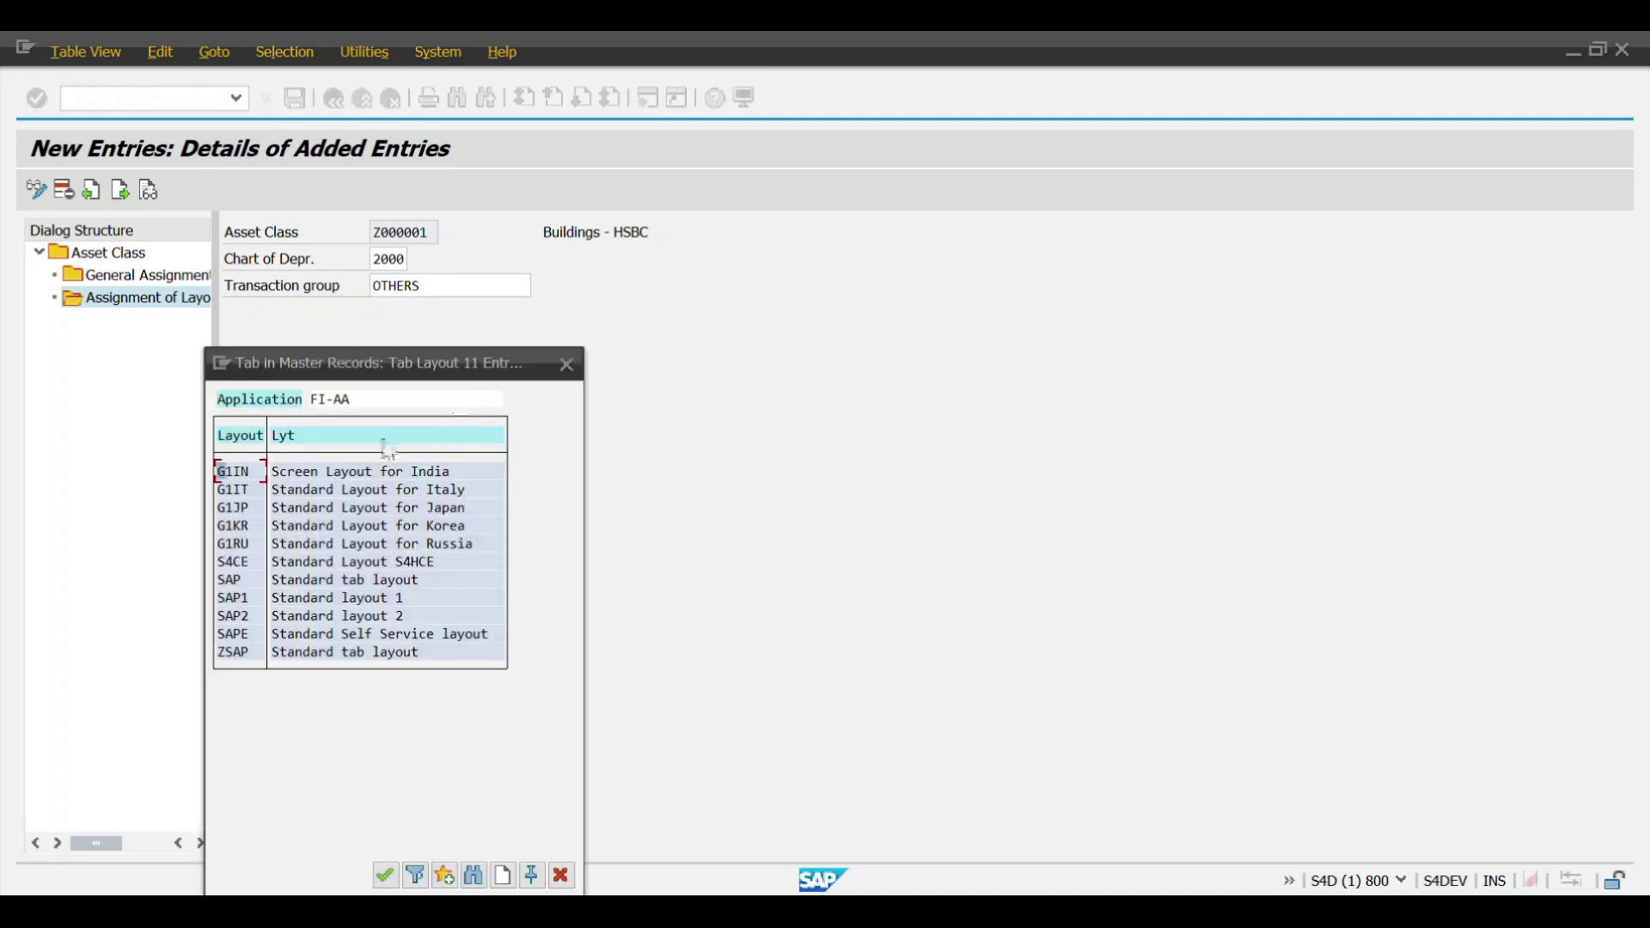
double_click(223, 656)
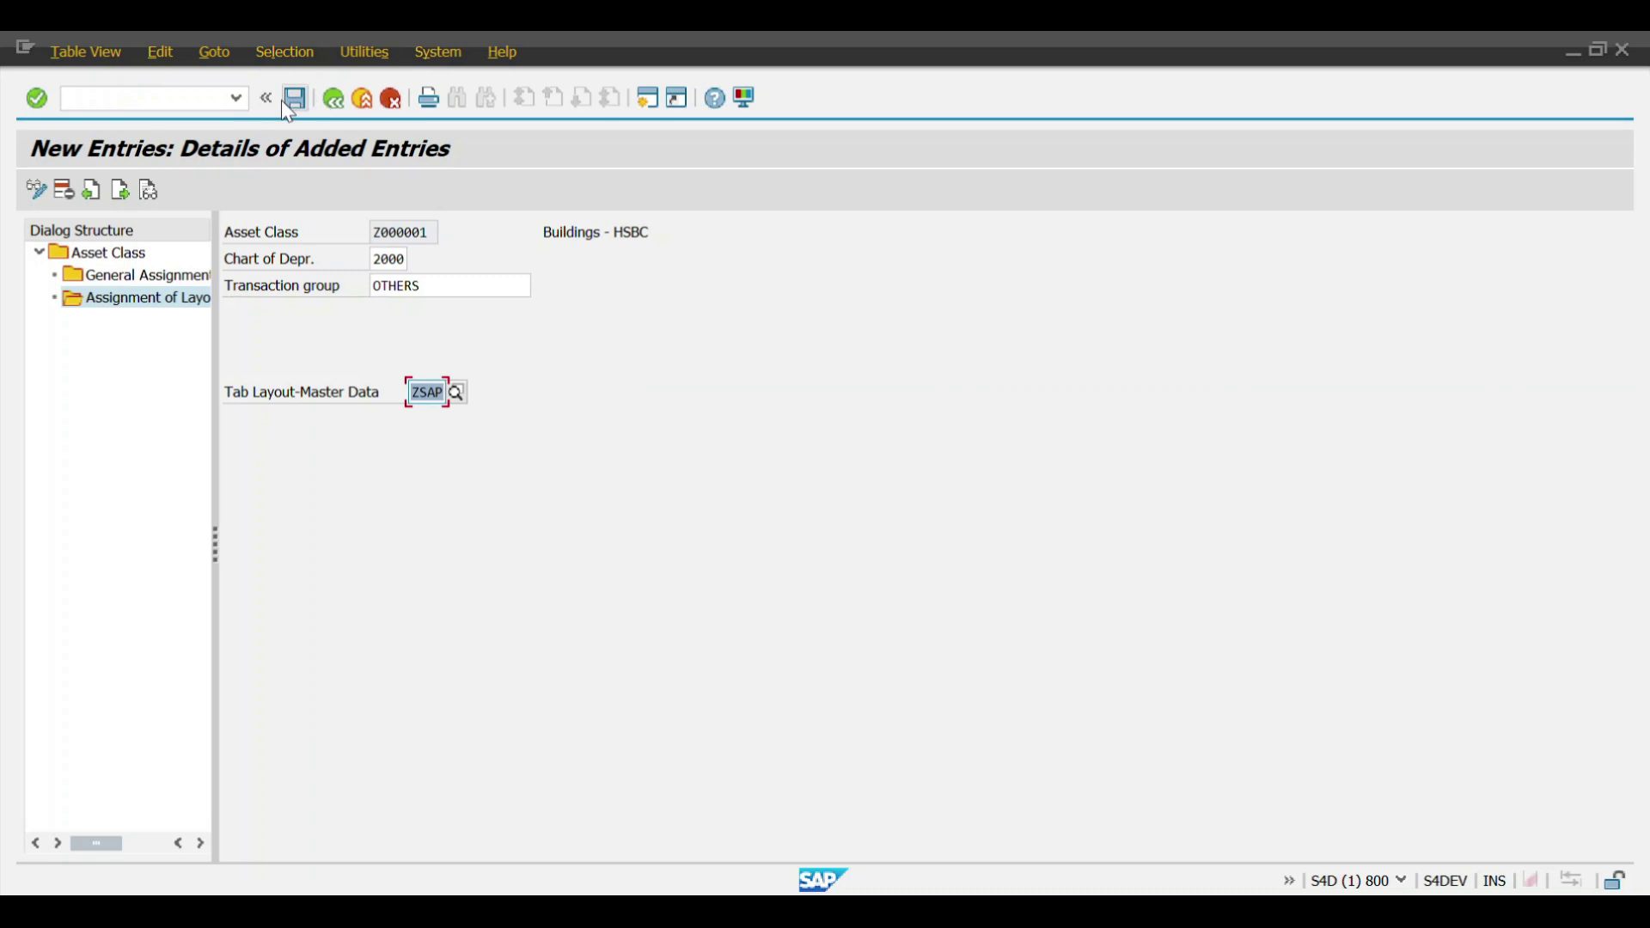
click(295, 100)
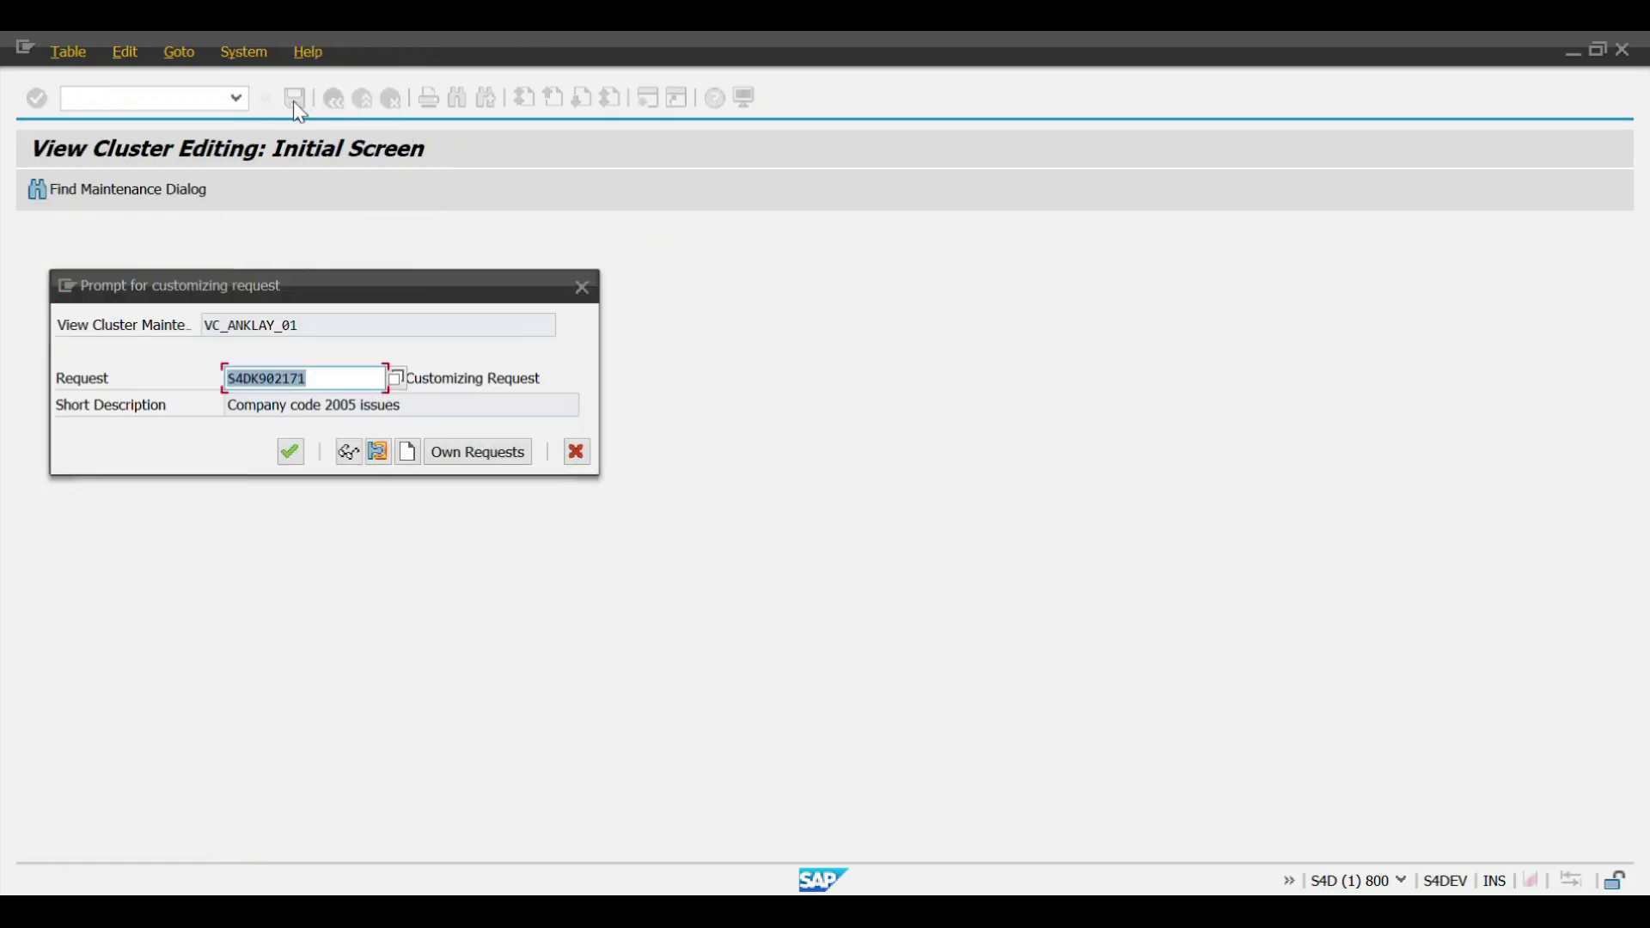
click(293, 453)
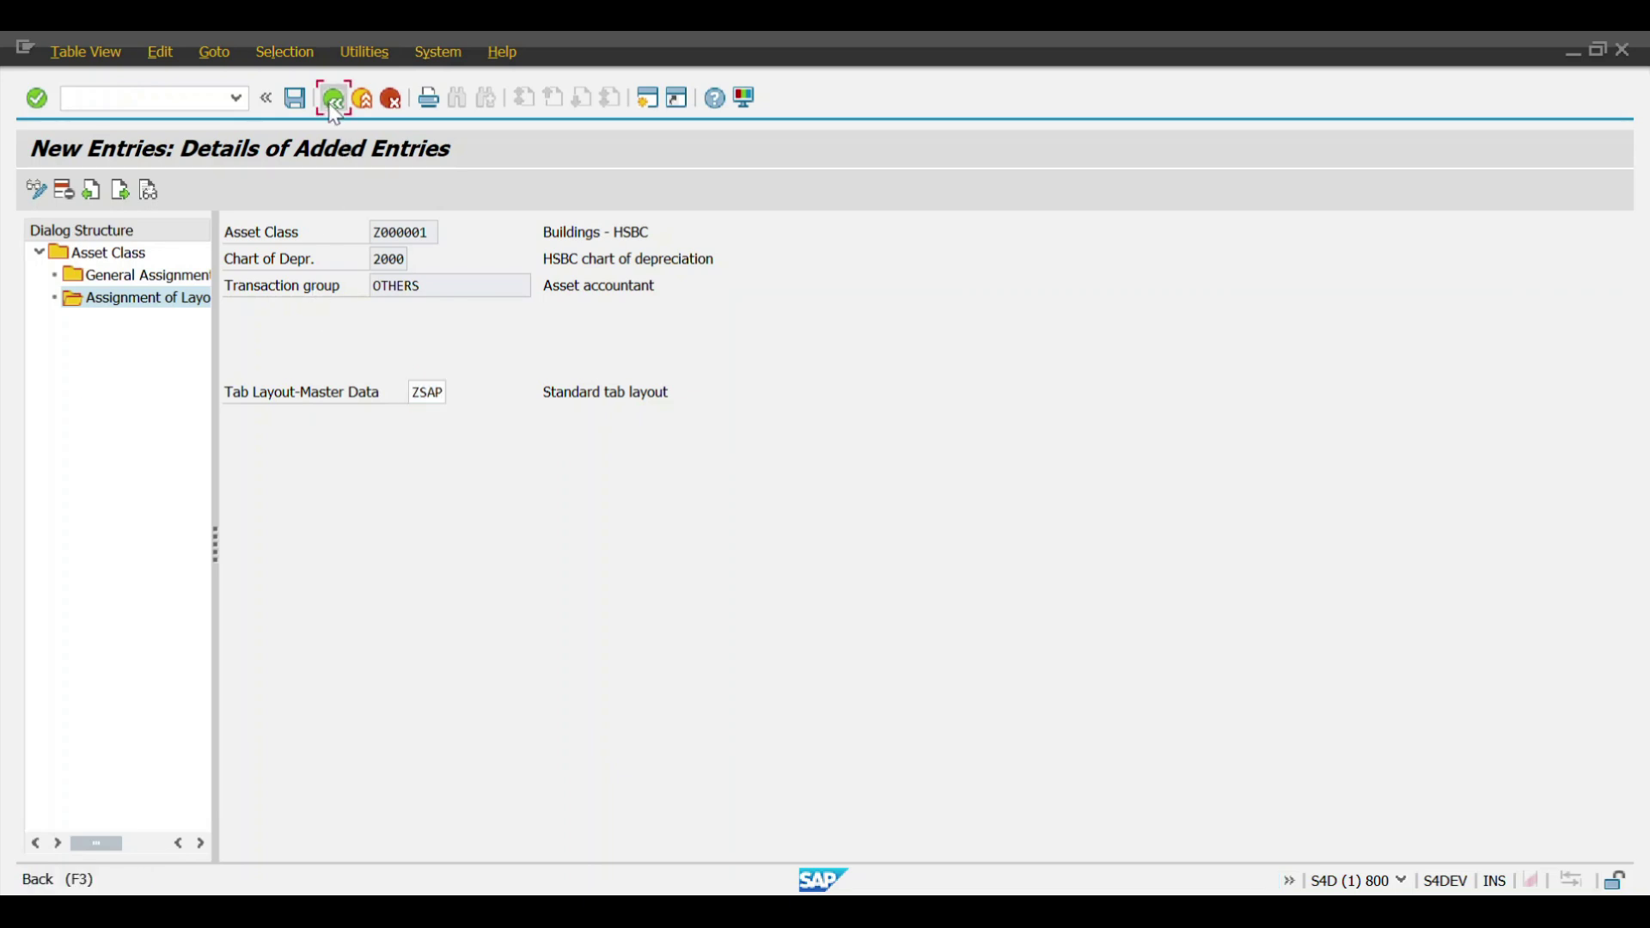
Step: Leave the layout assignment for asset class Z000001 and return to the tab layout activity selection
click(334, 100)
click(334, 100)
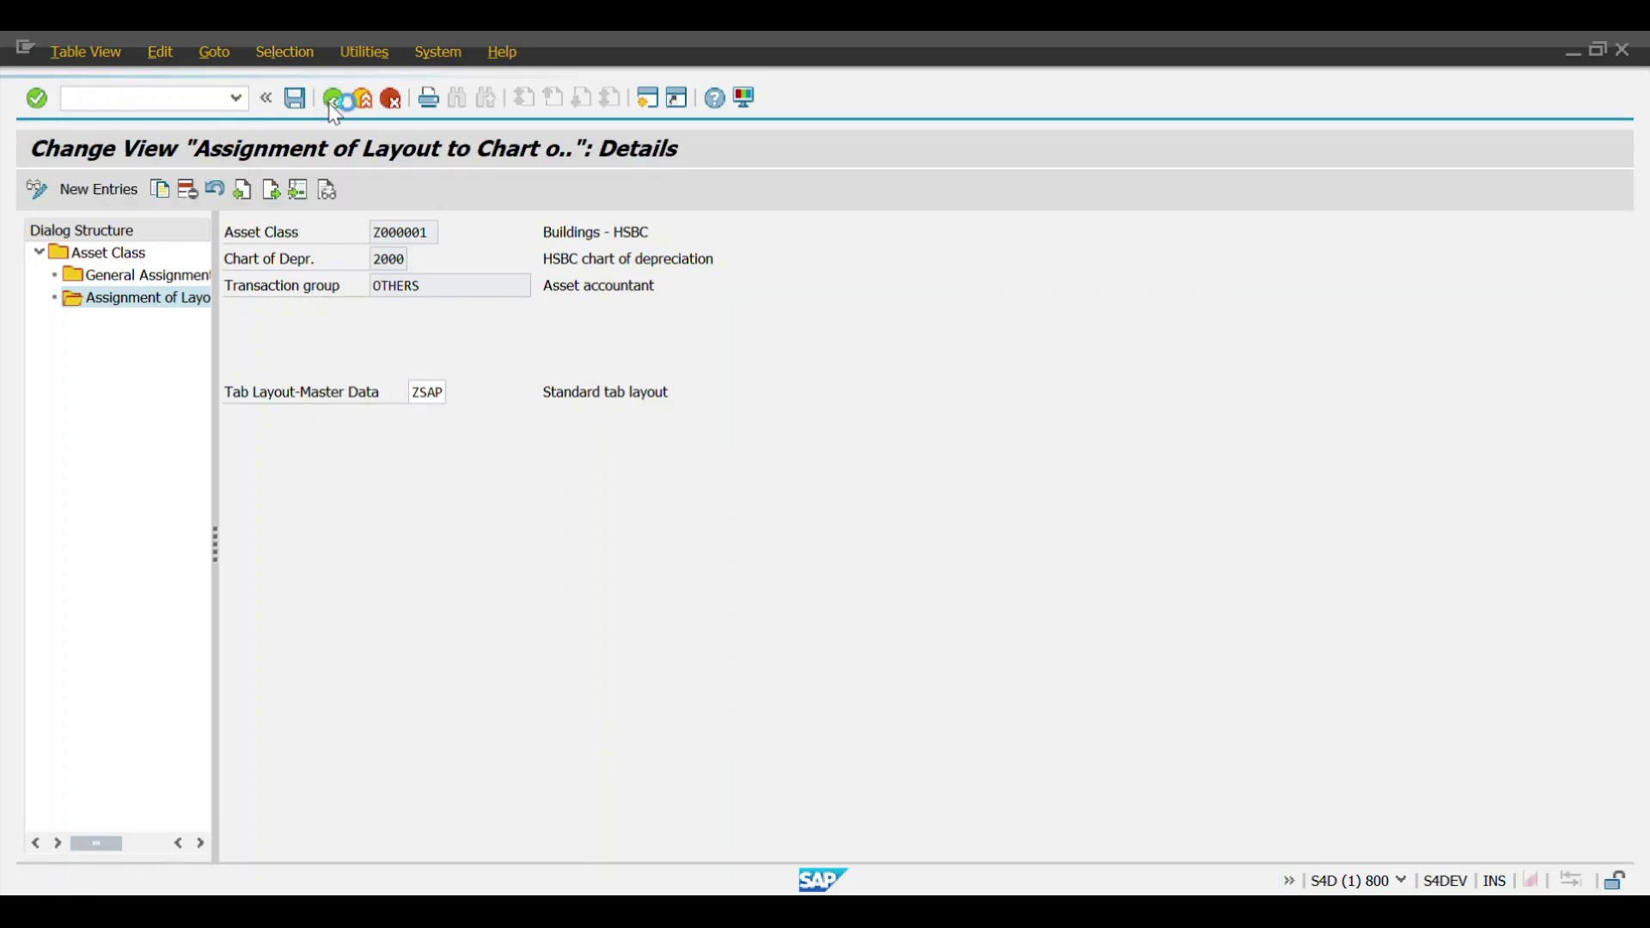
click(297, 96)
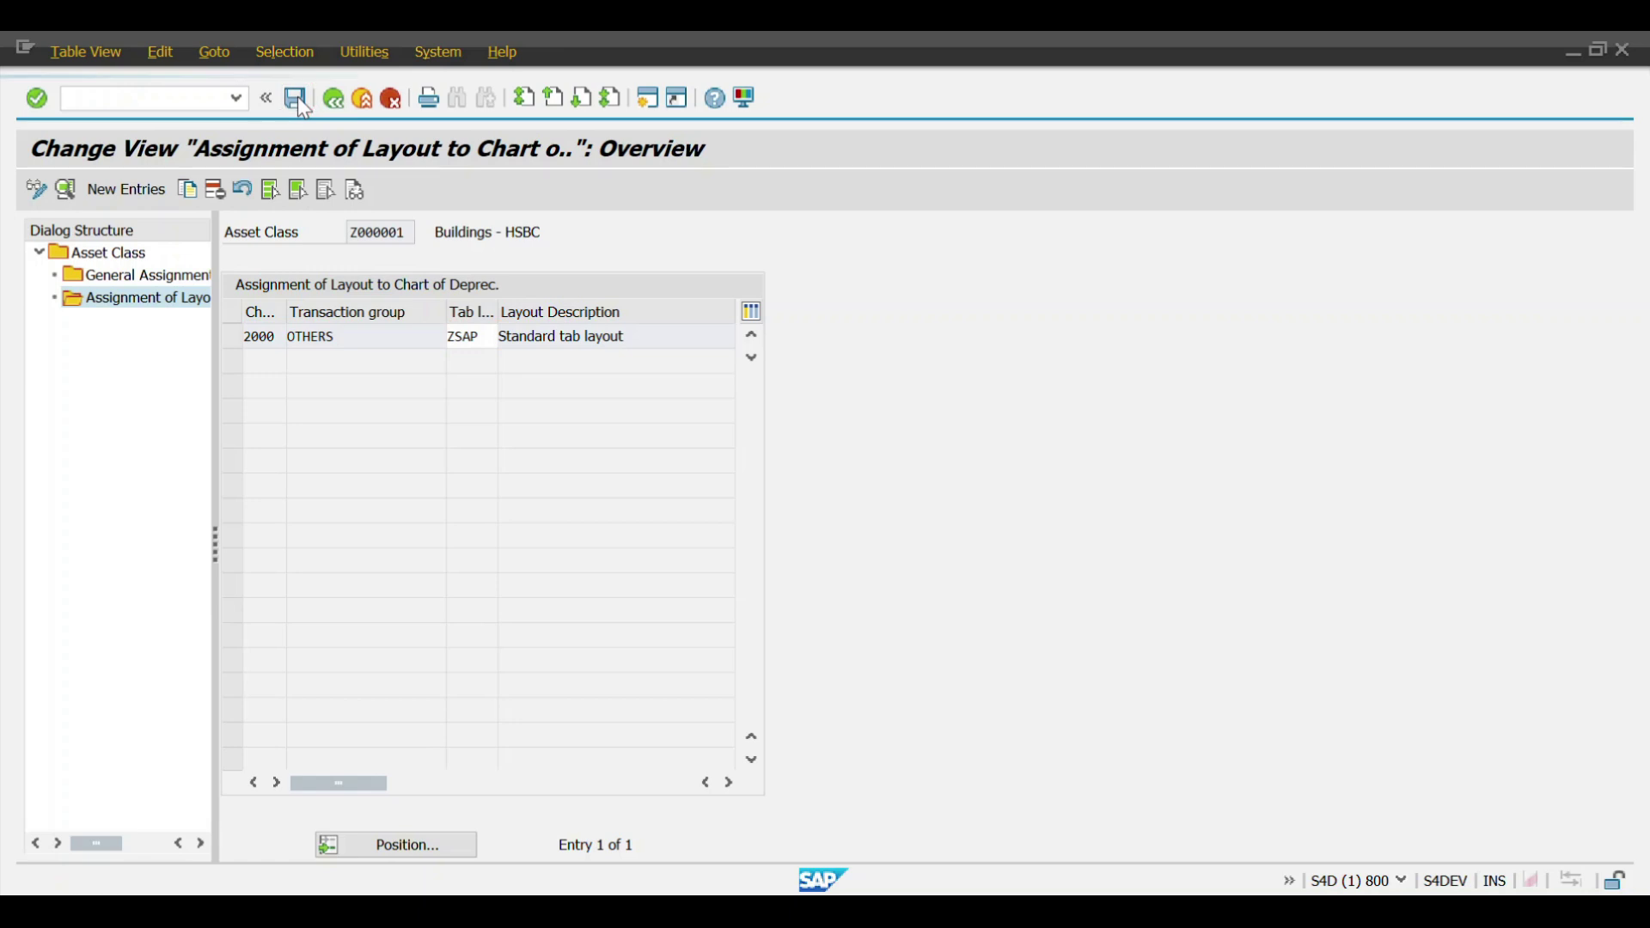
click(333, 99)
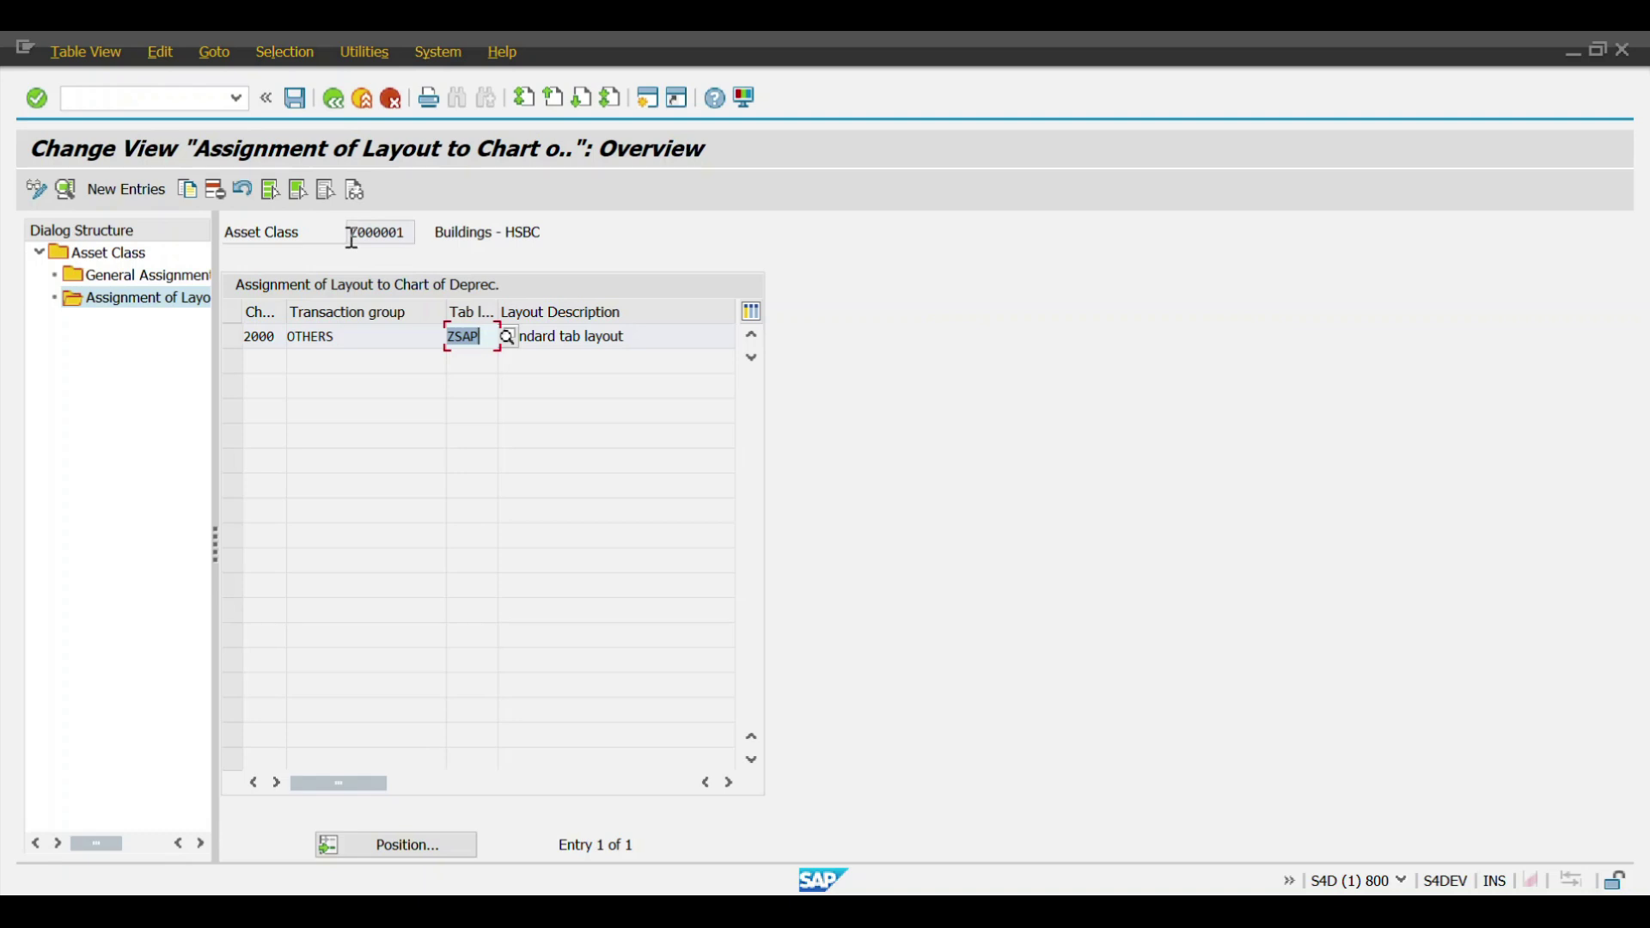
click(335, 100)
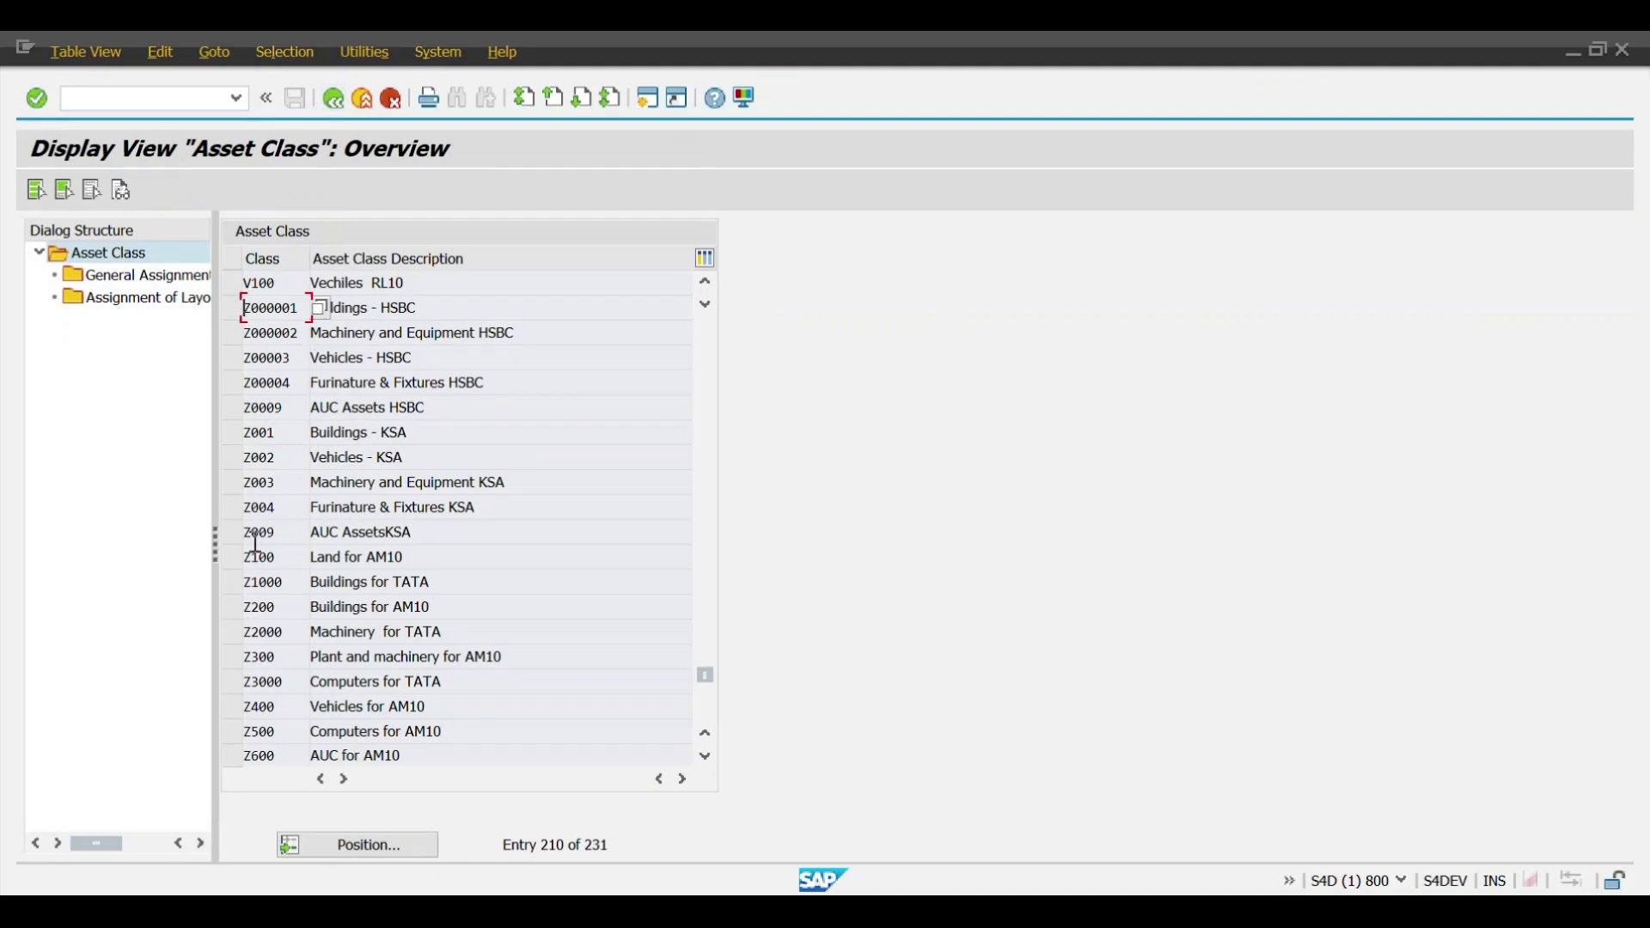
click(334, 105)
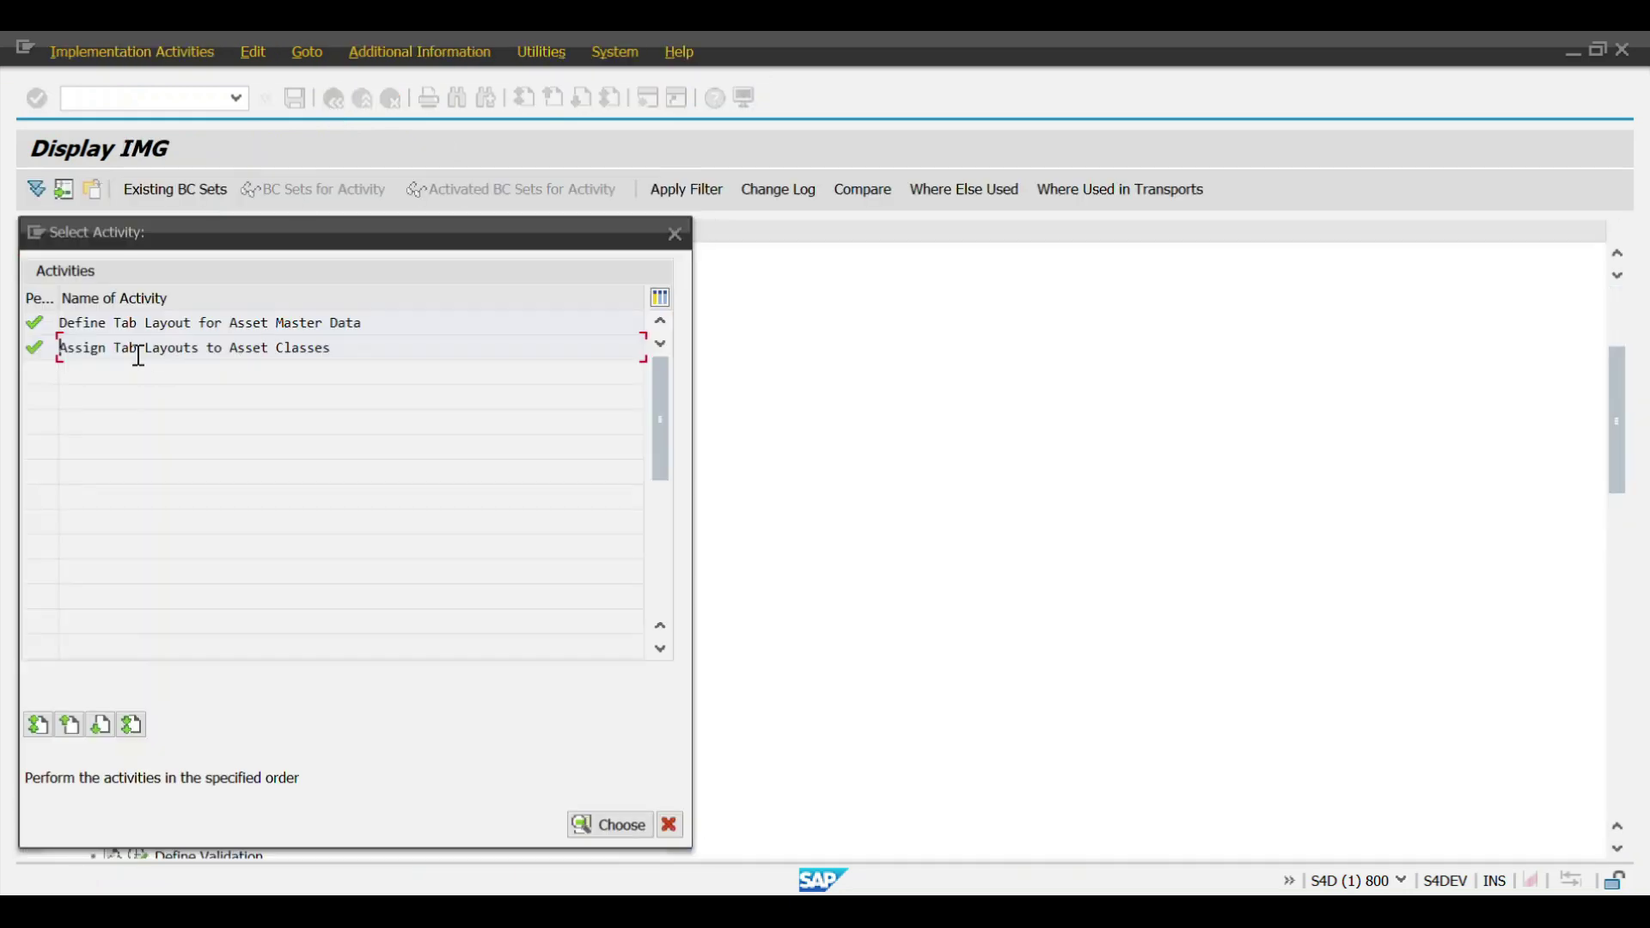
drag(332, 350, 55, 355)
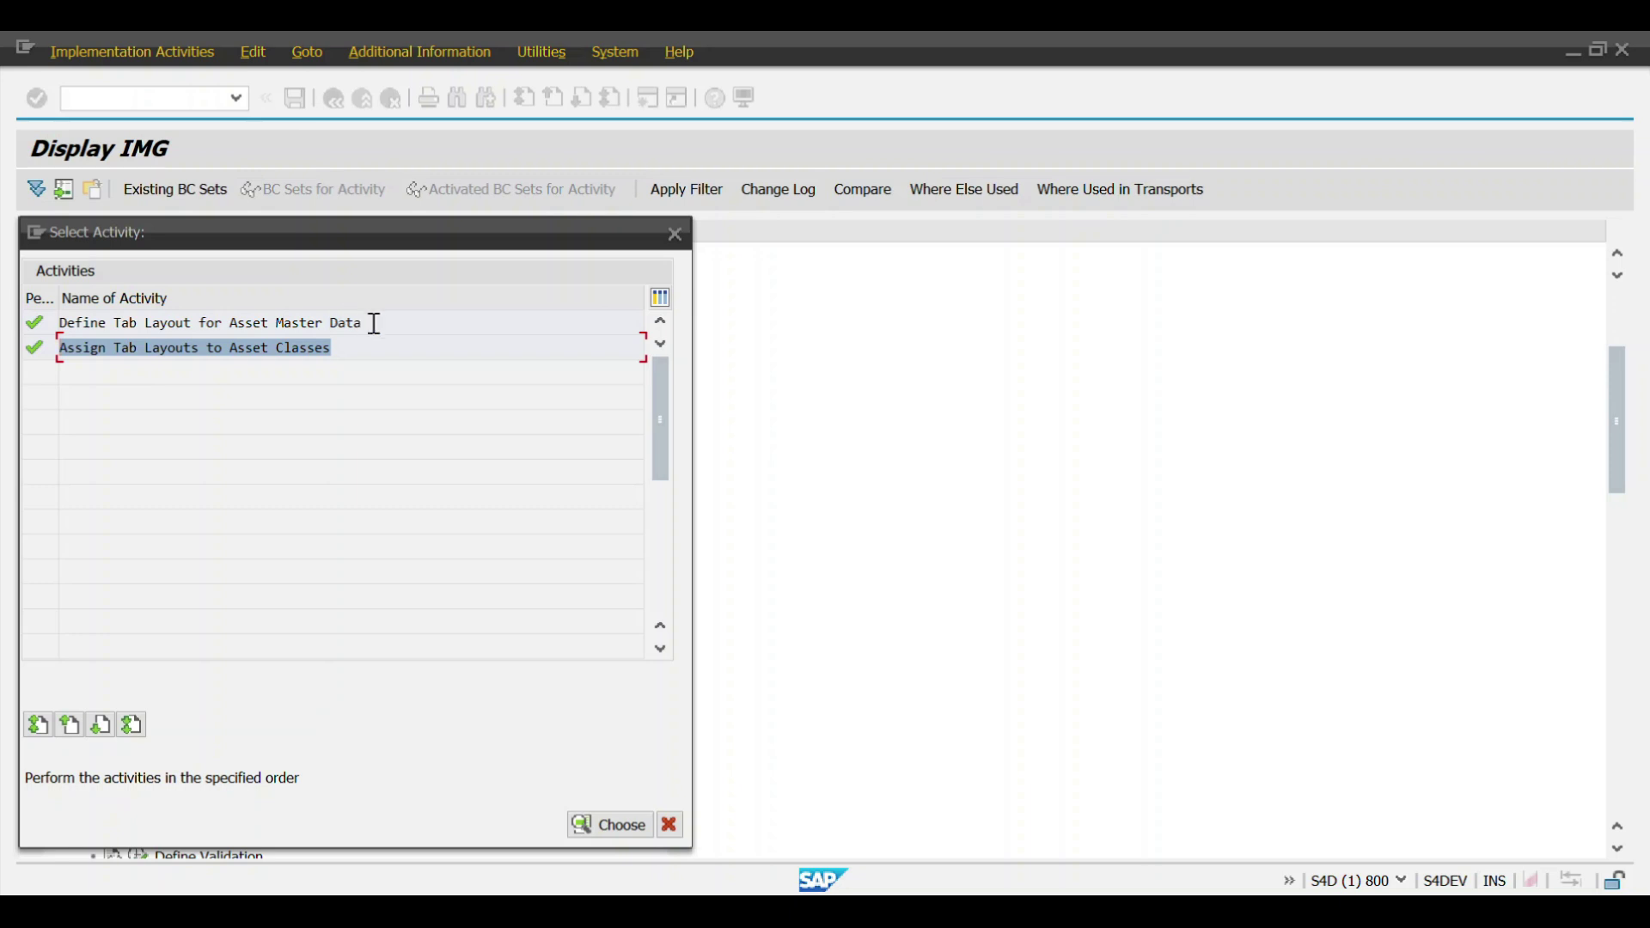
drag(377, 324, 24, 344)
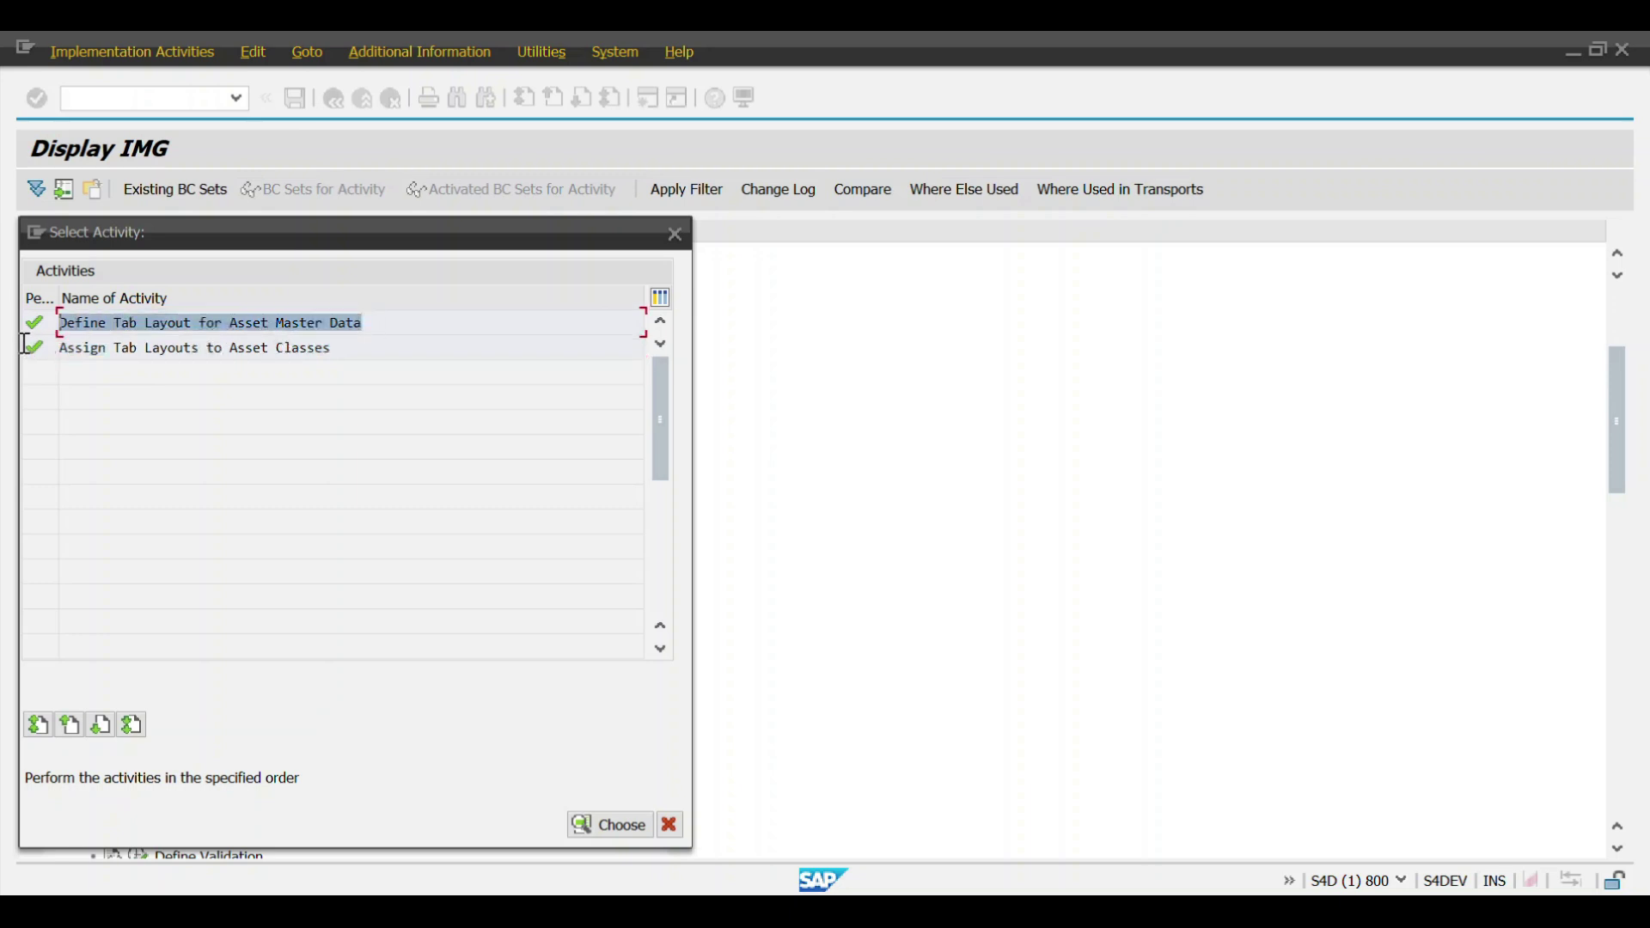
drag(24, 343, 123, 325)
click(116, 346)
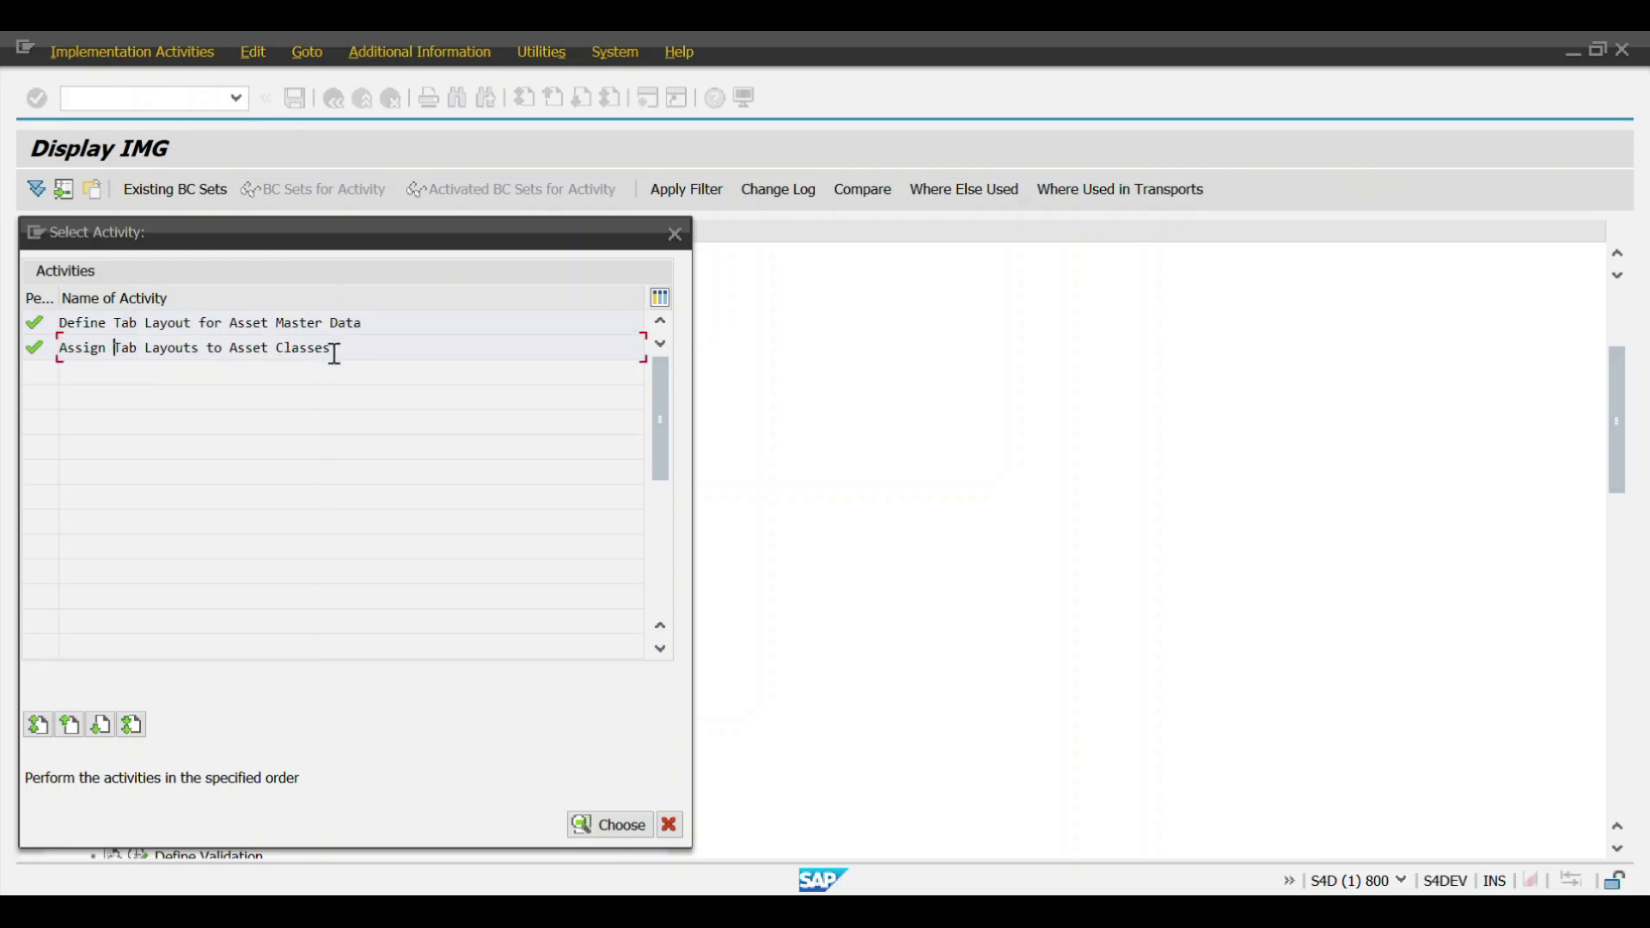
drag(334, 353, 234, 350)
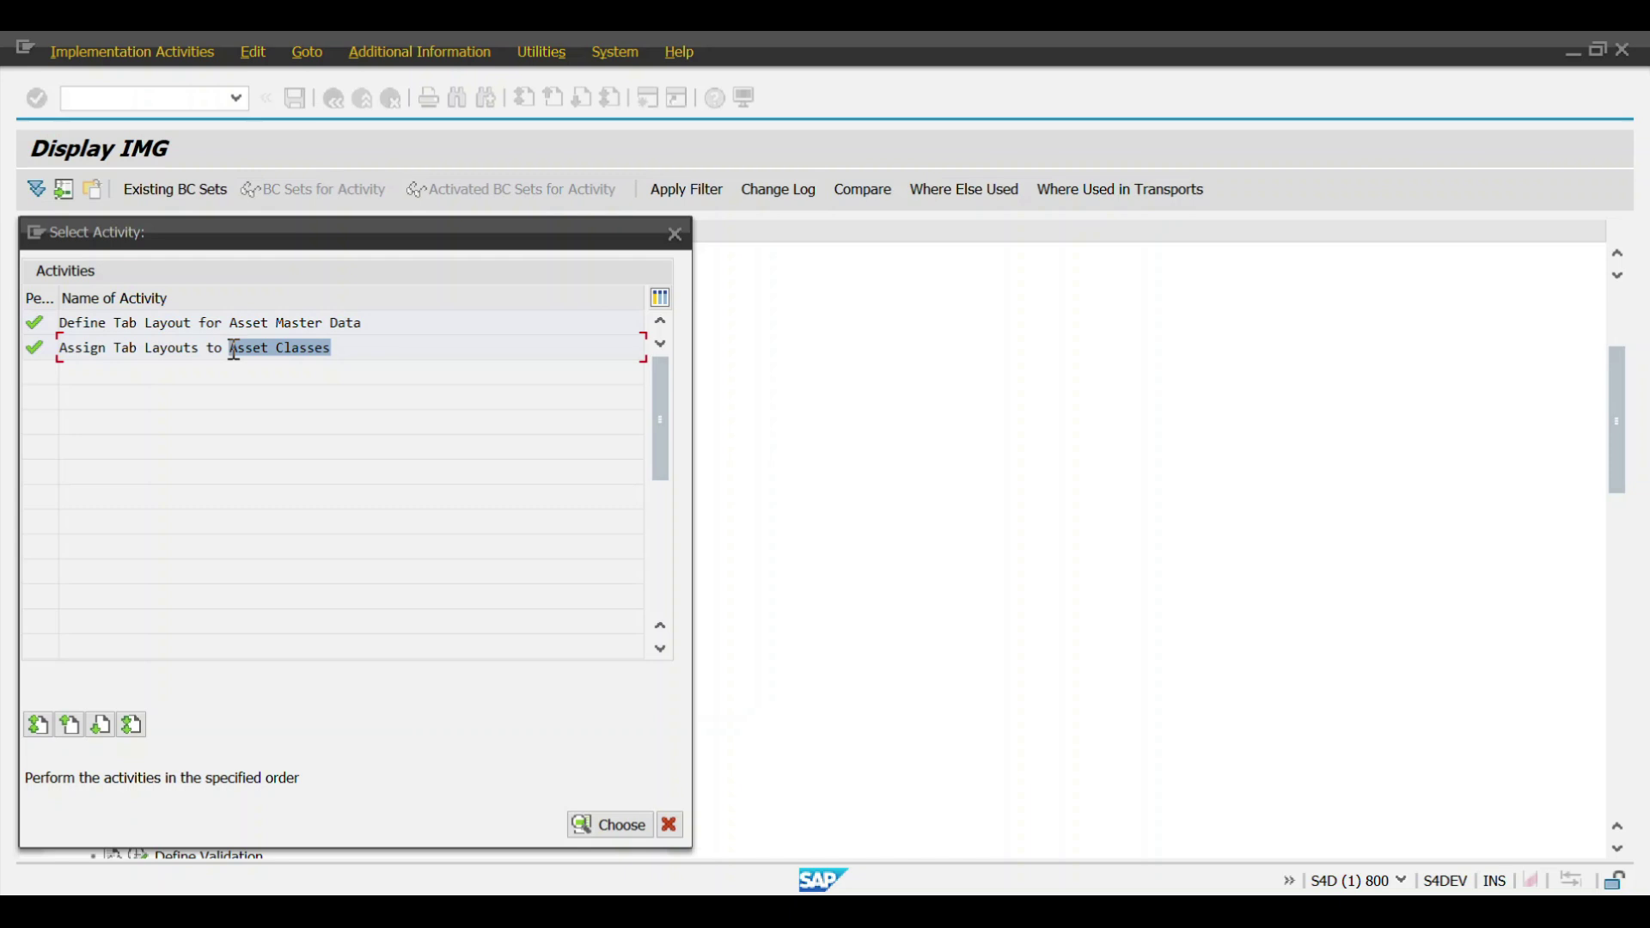
Step: Close the activity selection, switch to Custom Fields and Logic in Chrome to publish the Amount 001 field again, and reload the list
click(669, 824)
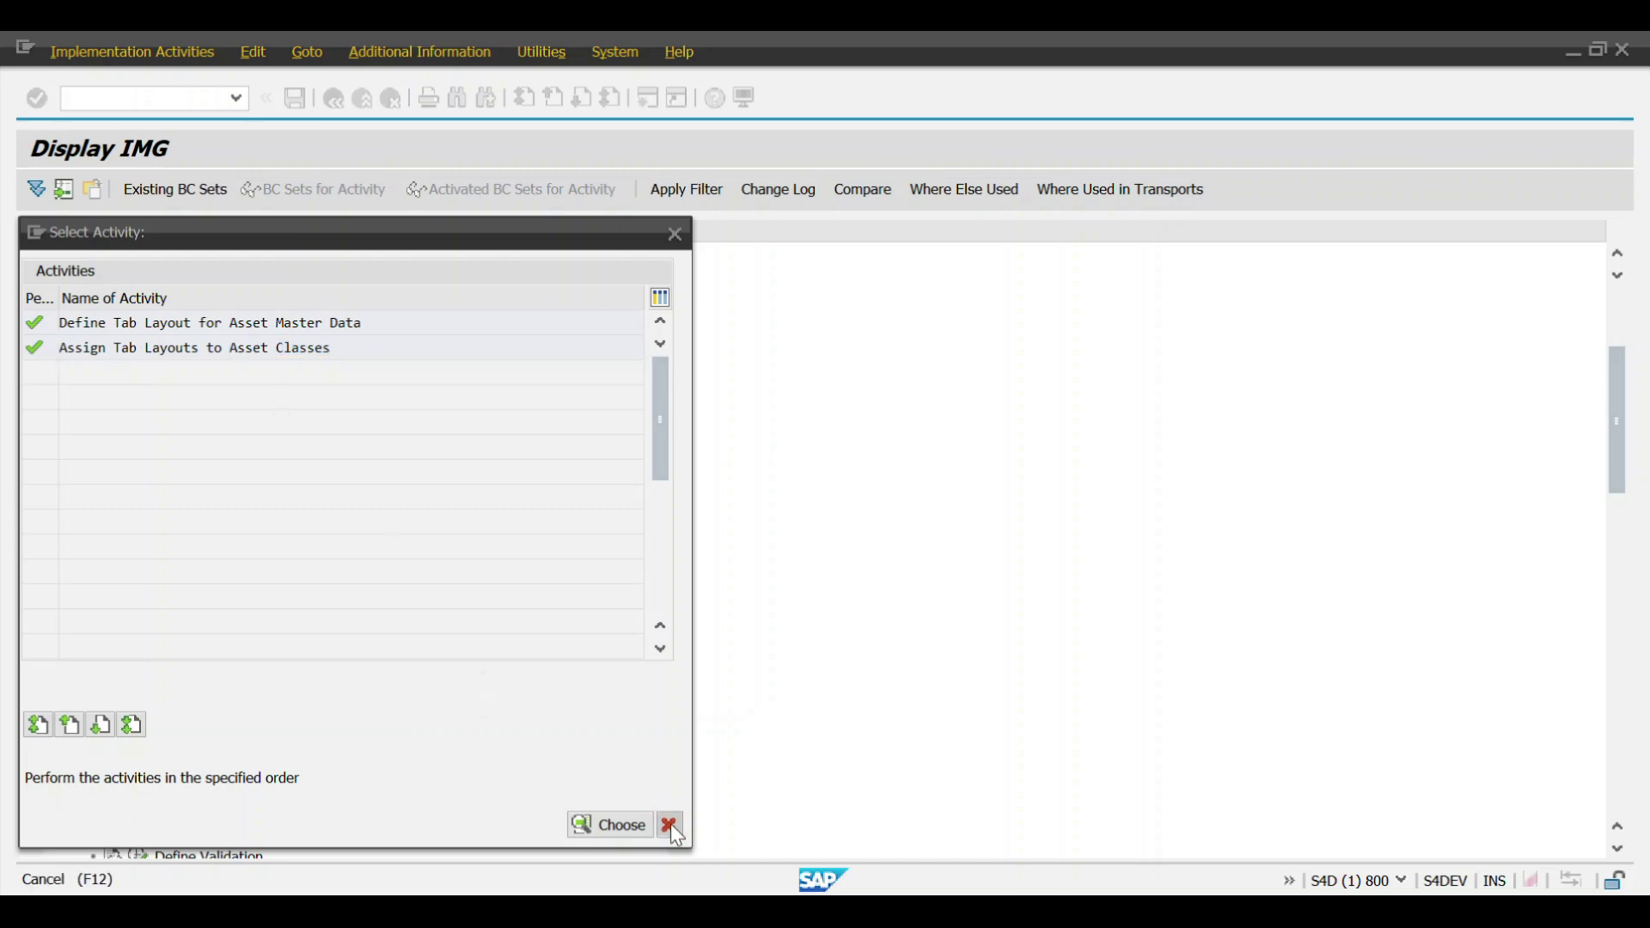
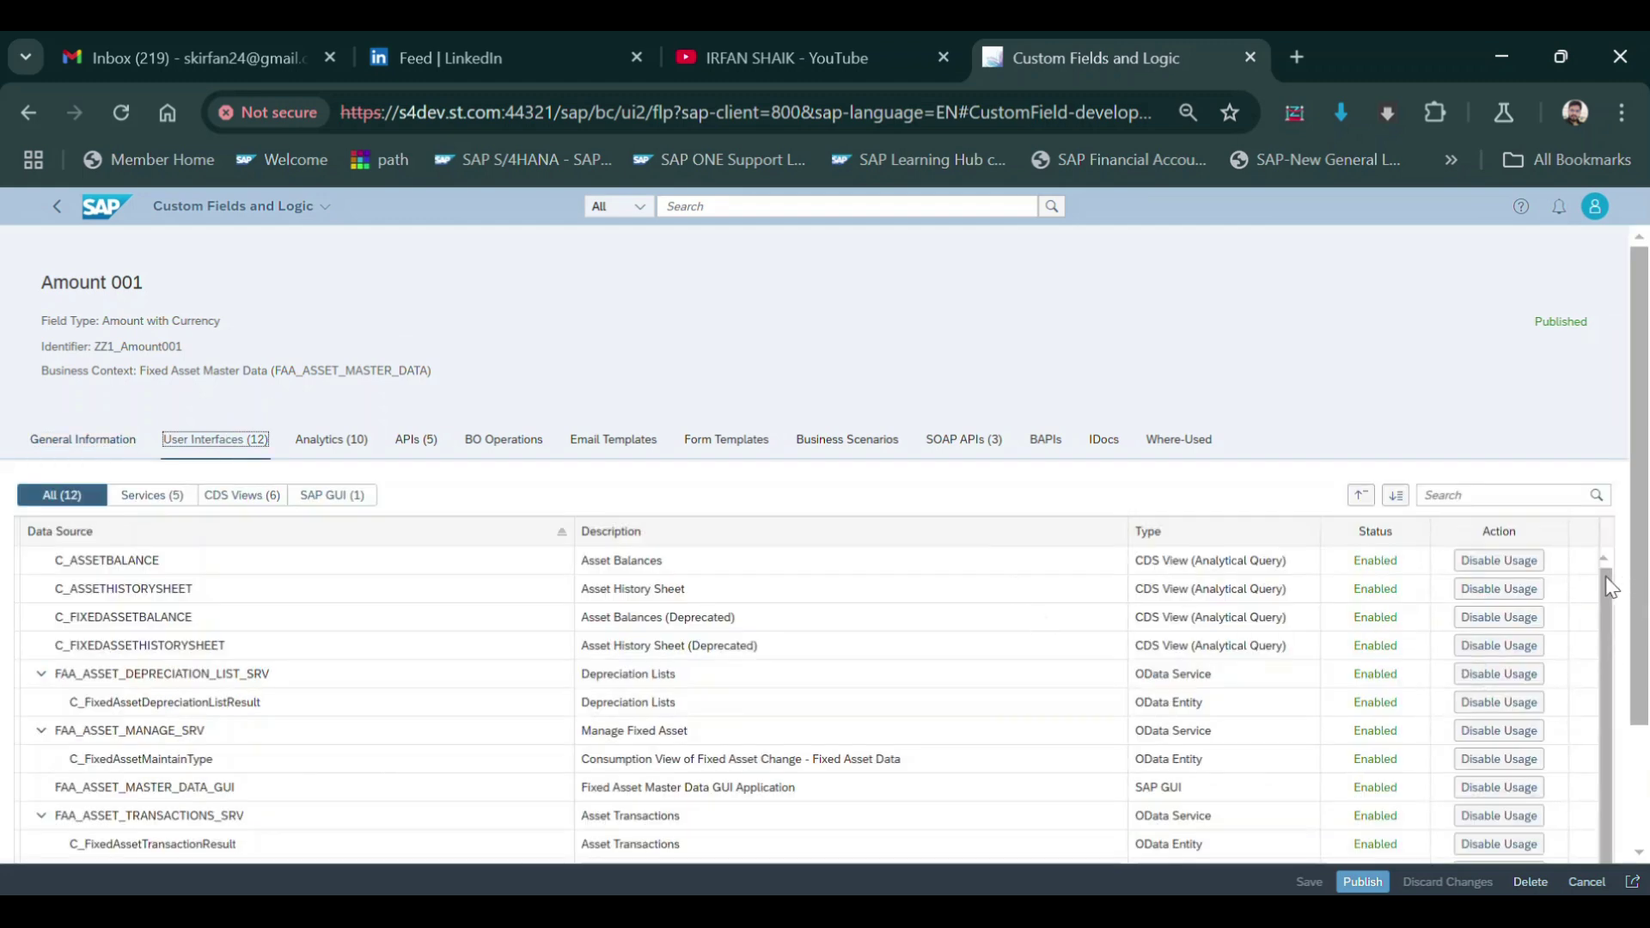
scroll(1607, 610, down, 2)
scroll(1646, 496, down, 2)
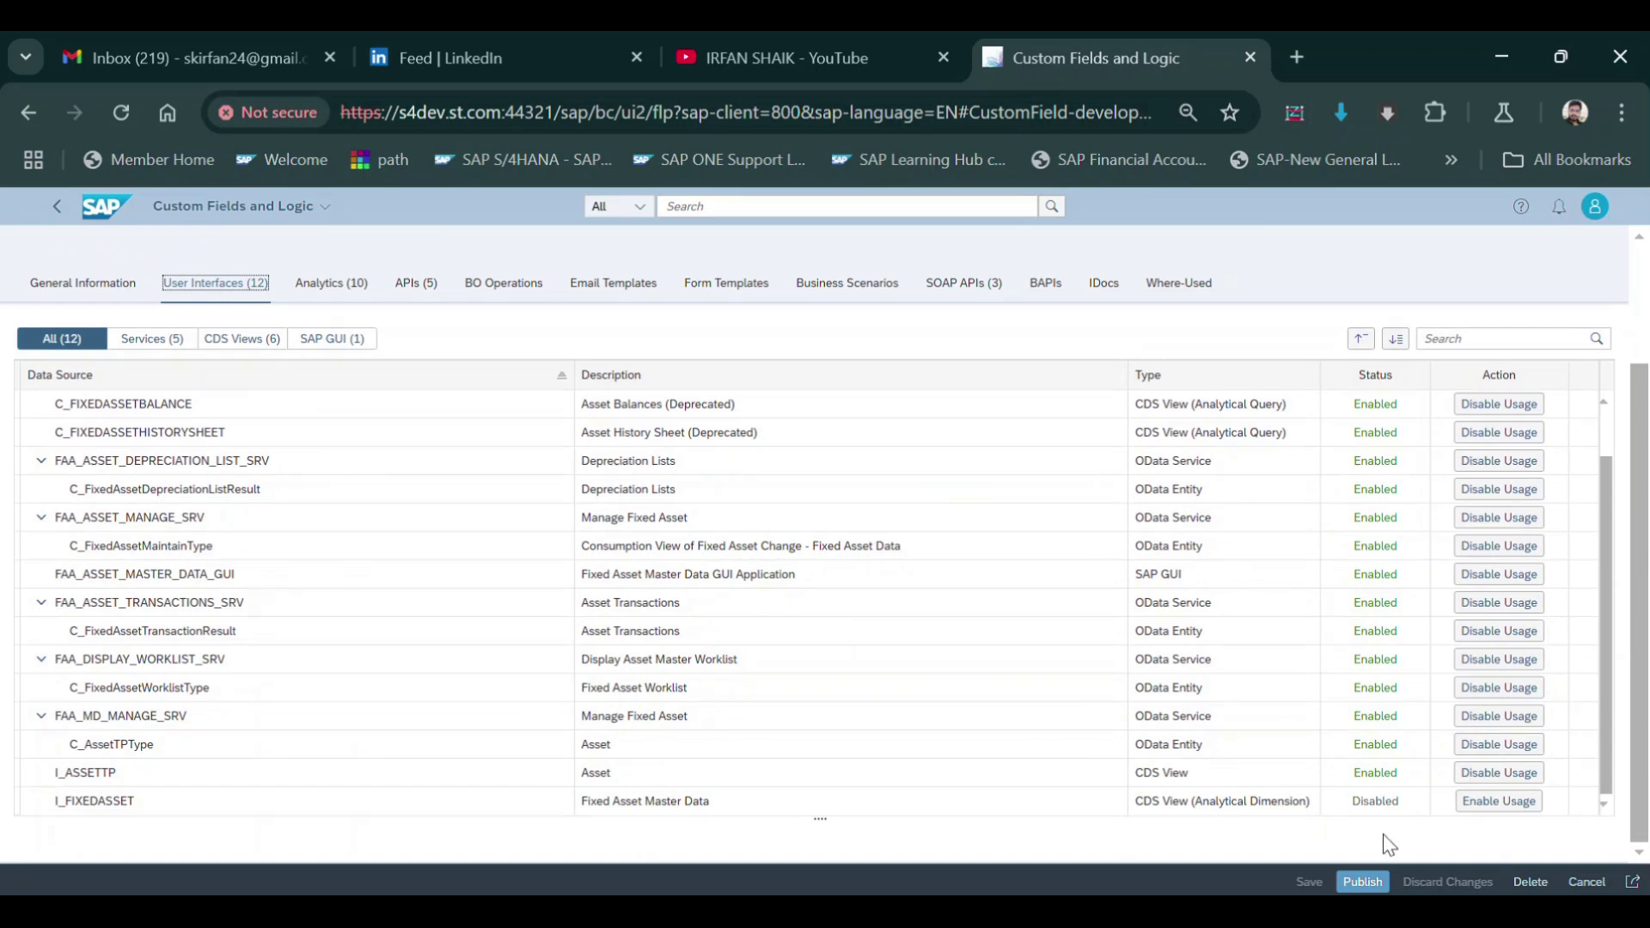
click(1360, 885)
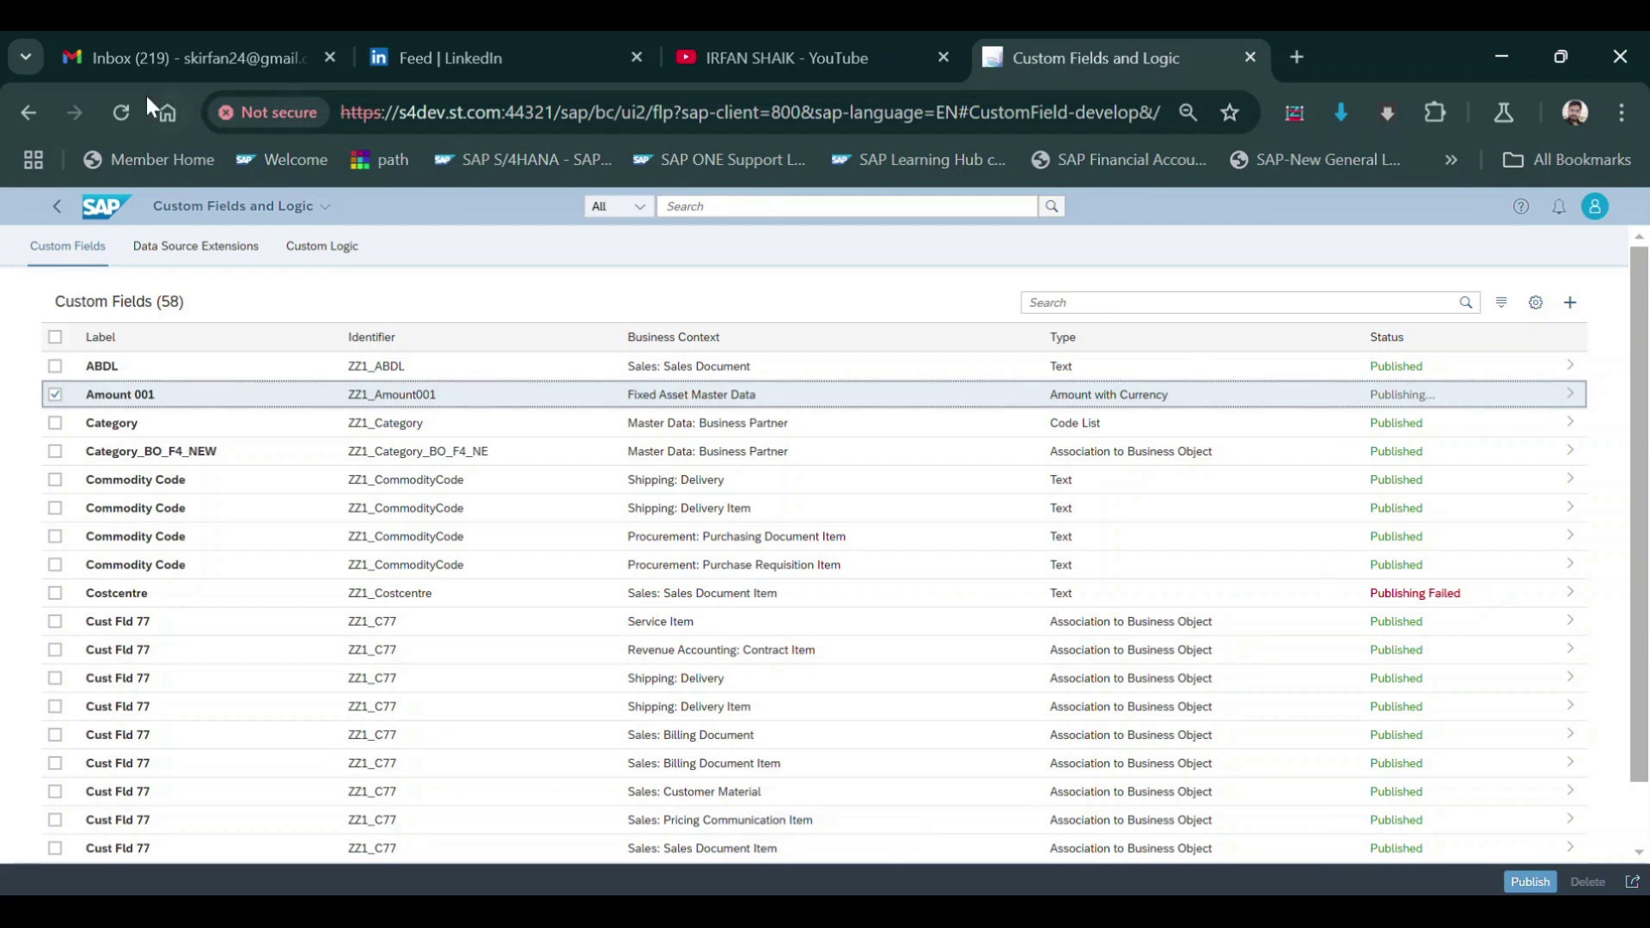
click(120, 113)
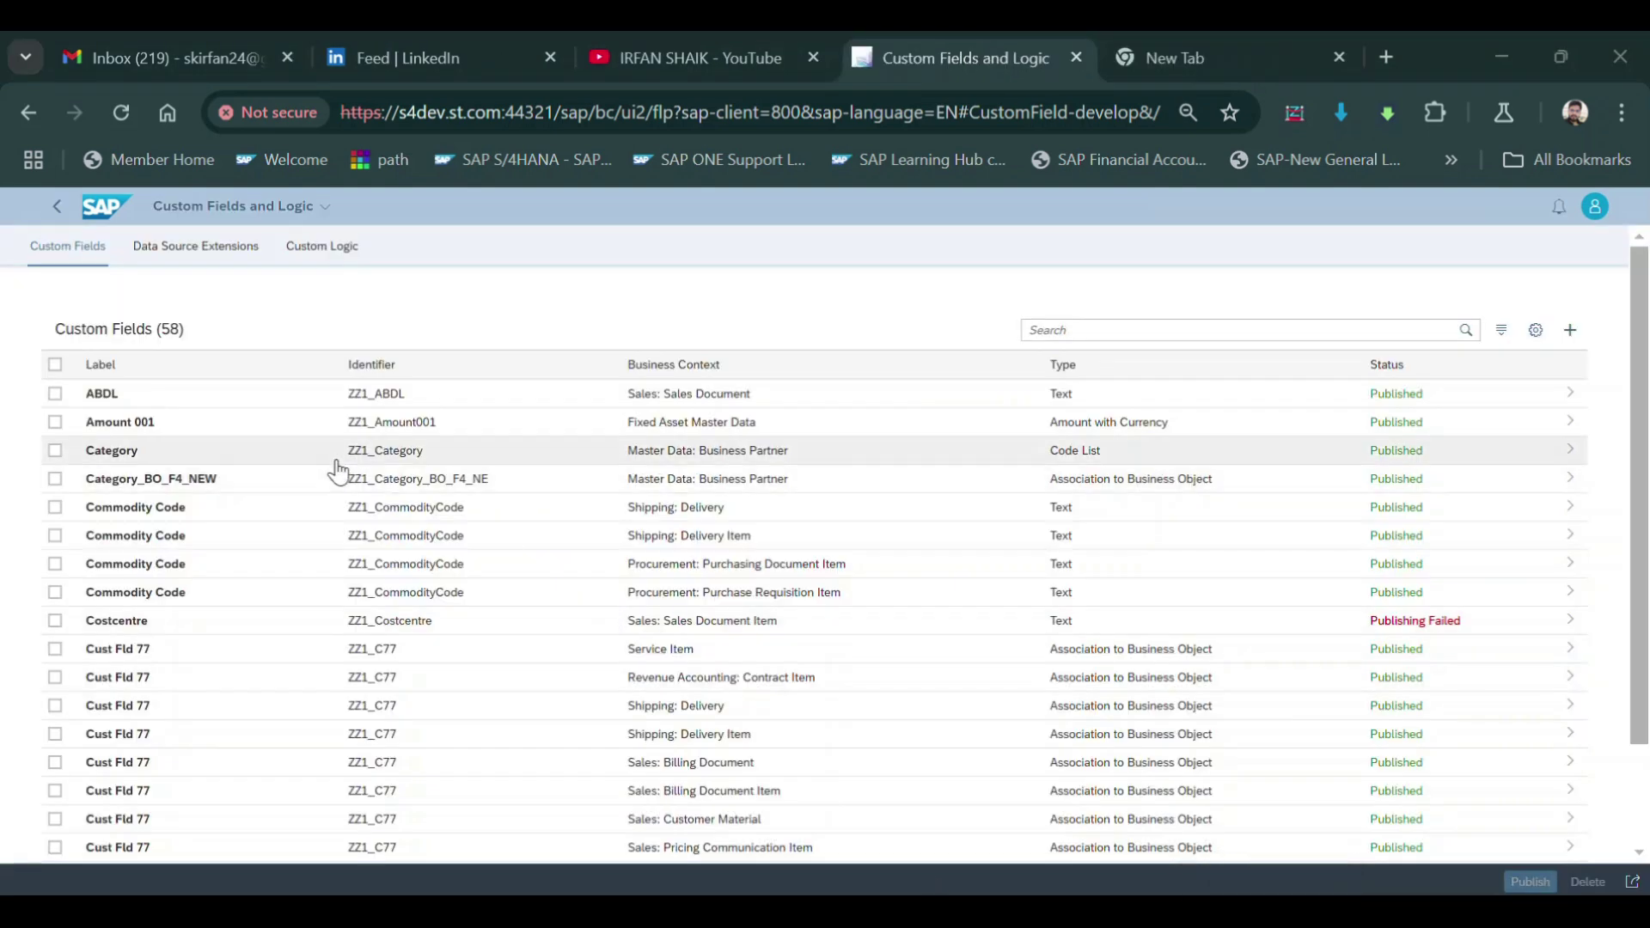
Step: Select the Amount 001 custom field, switch to SAP GUI and open the Create Asset transaction in a new session
click(55, 422)
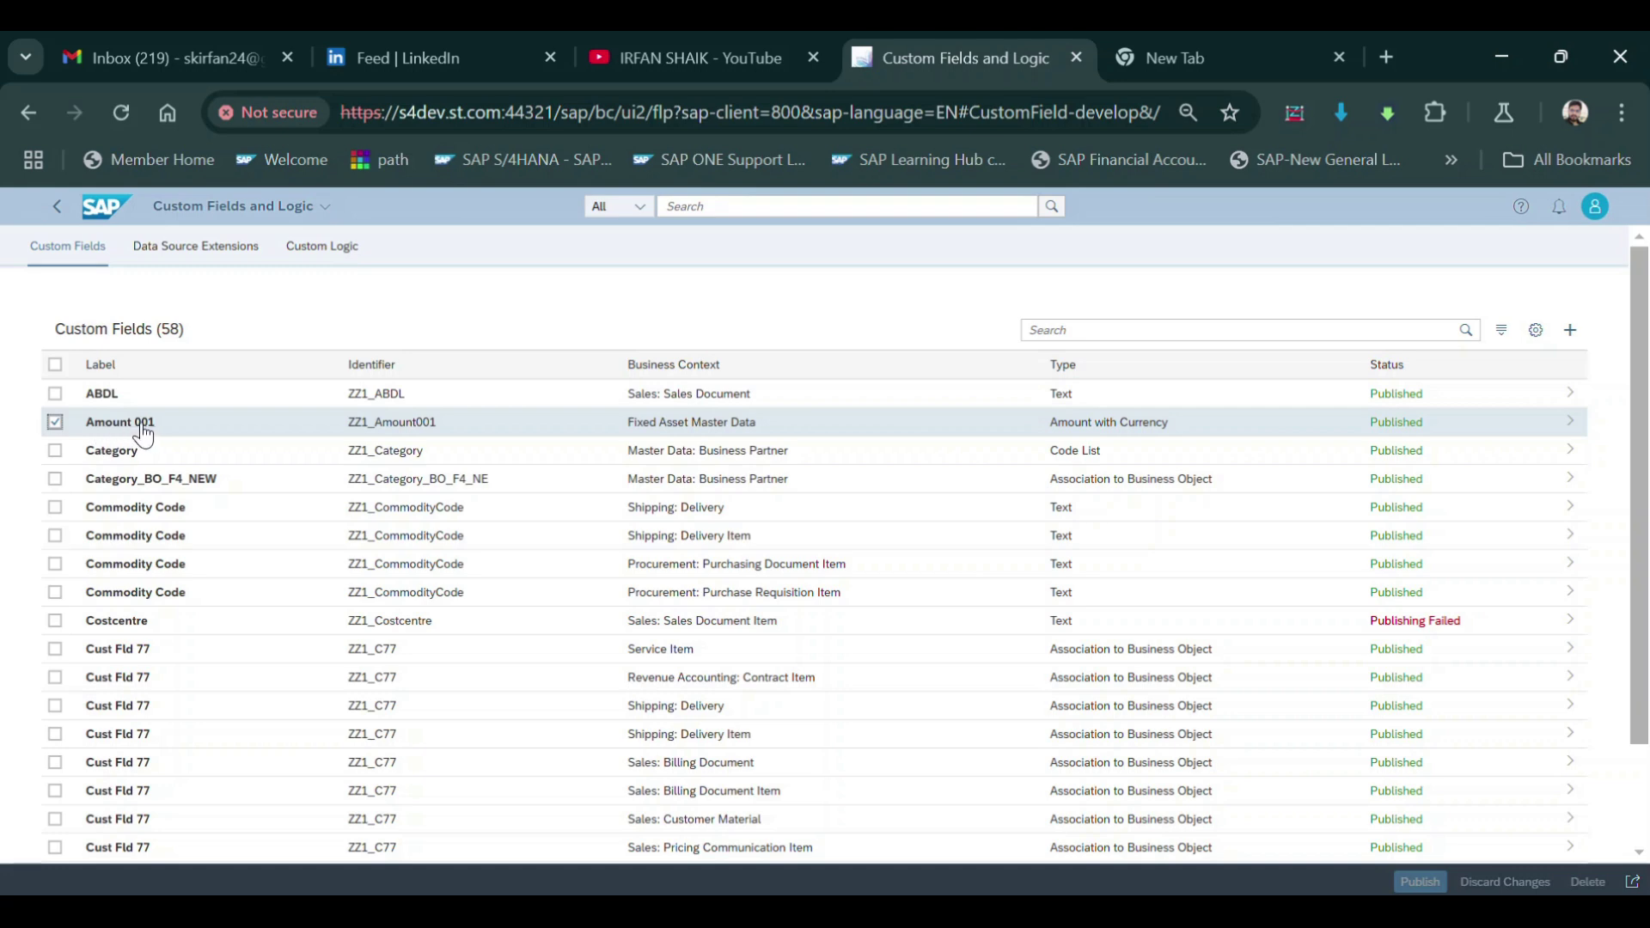
click(326, 911)
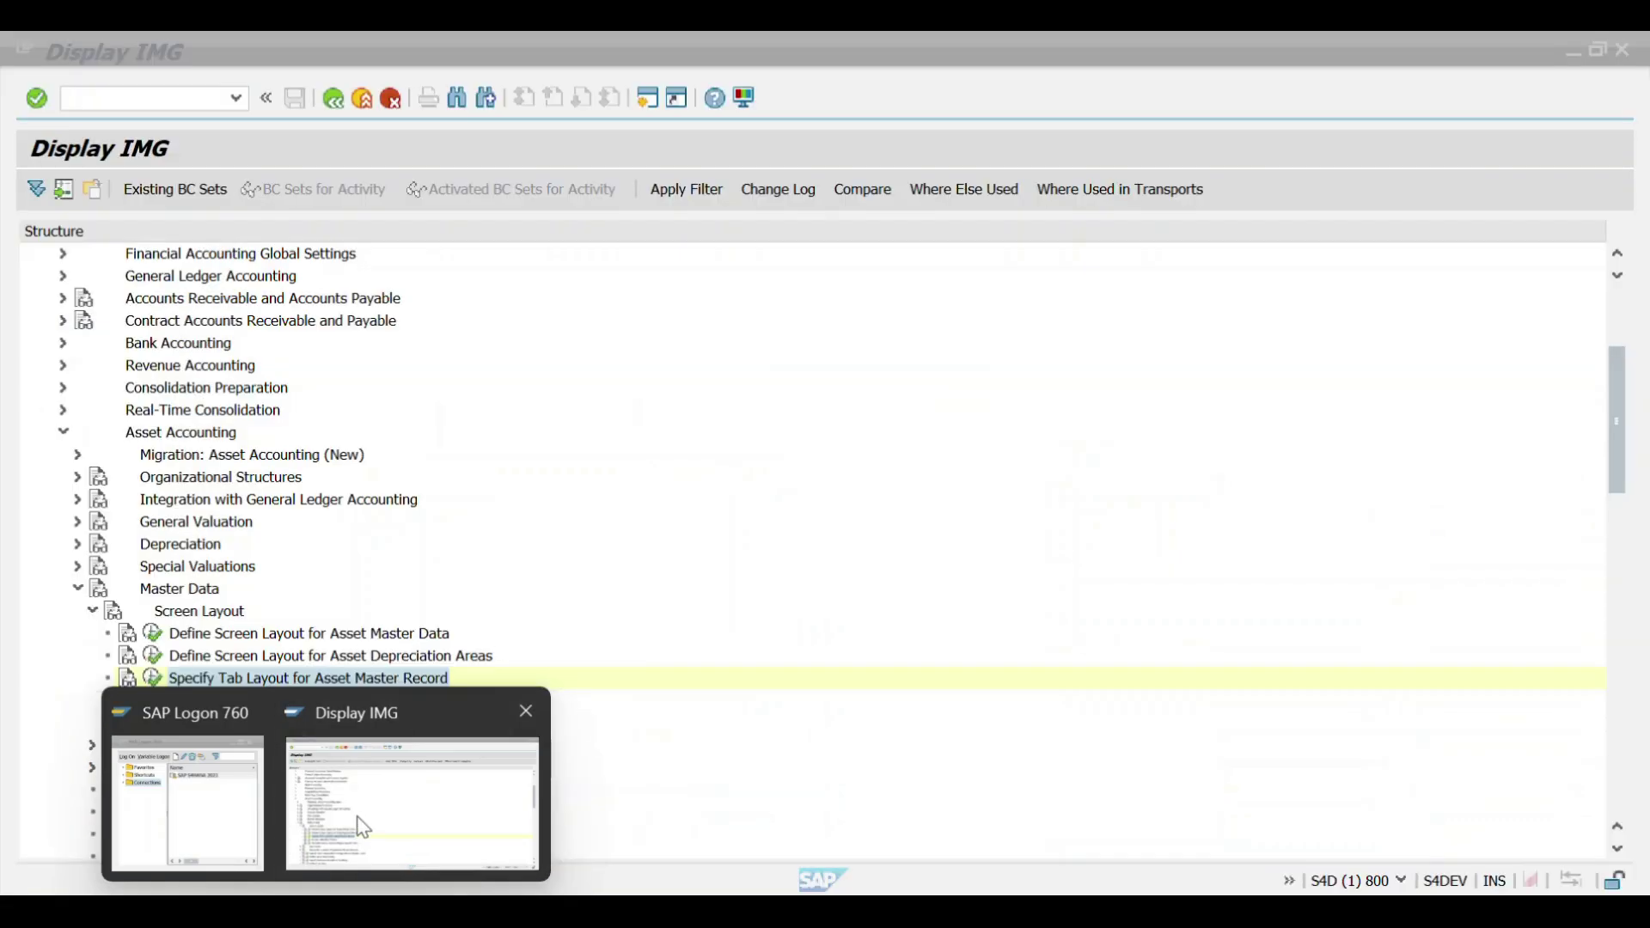
click(404, 722)
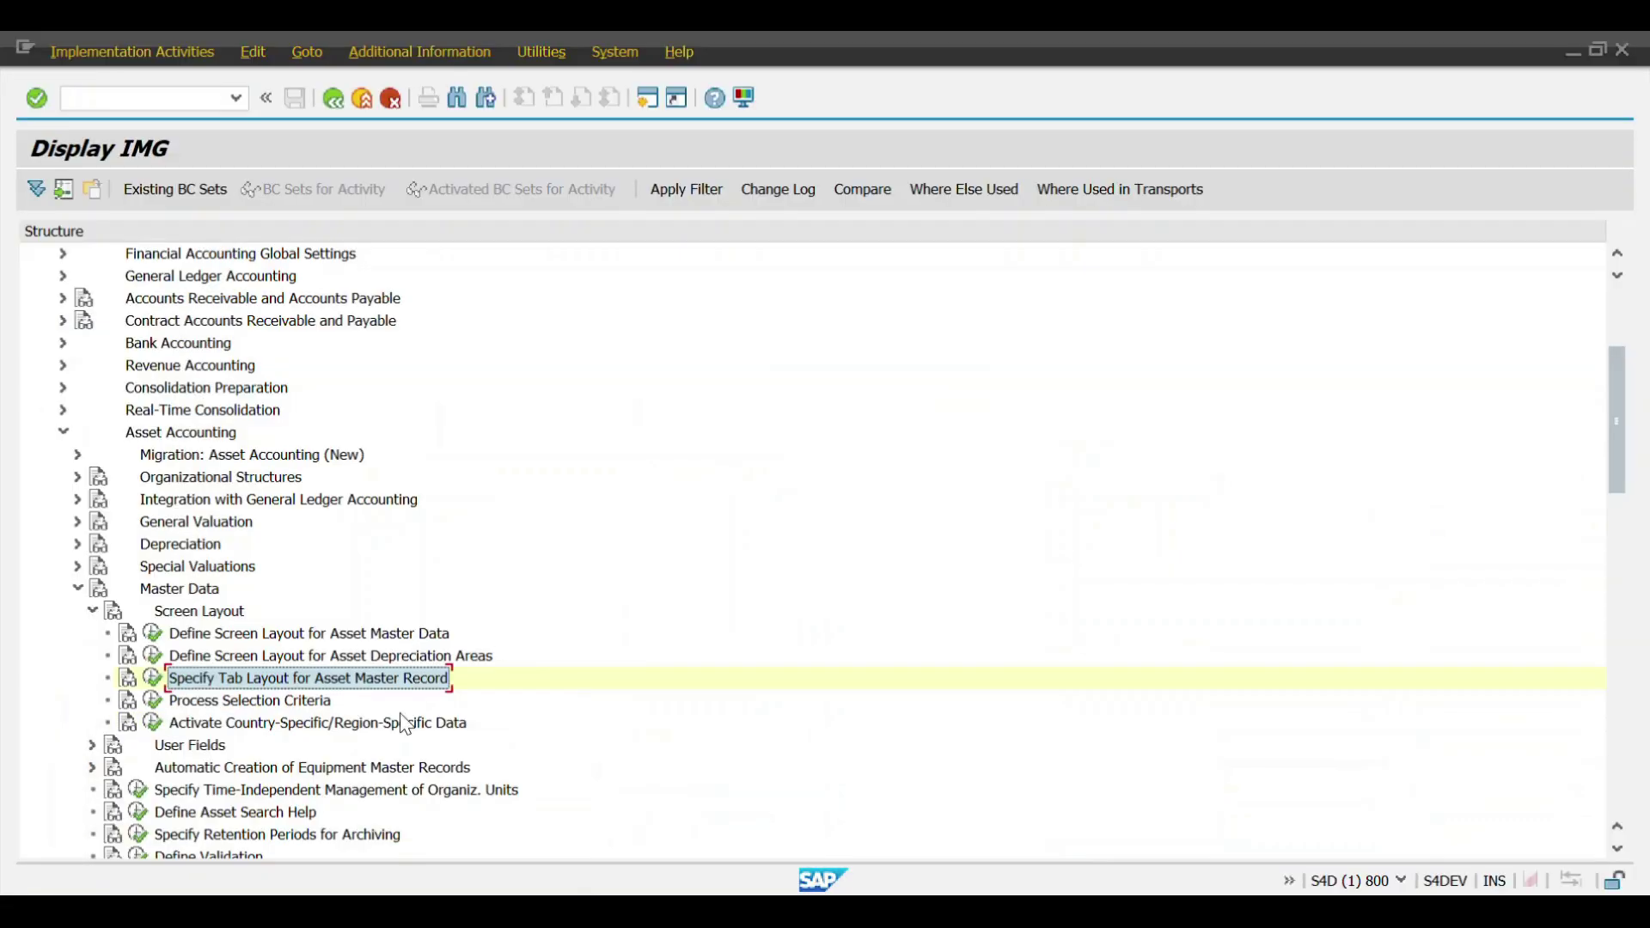
click(650, 98)
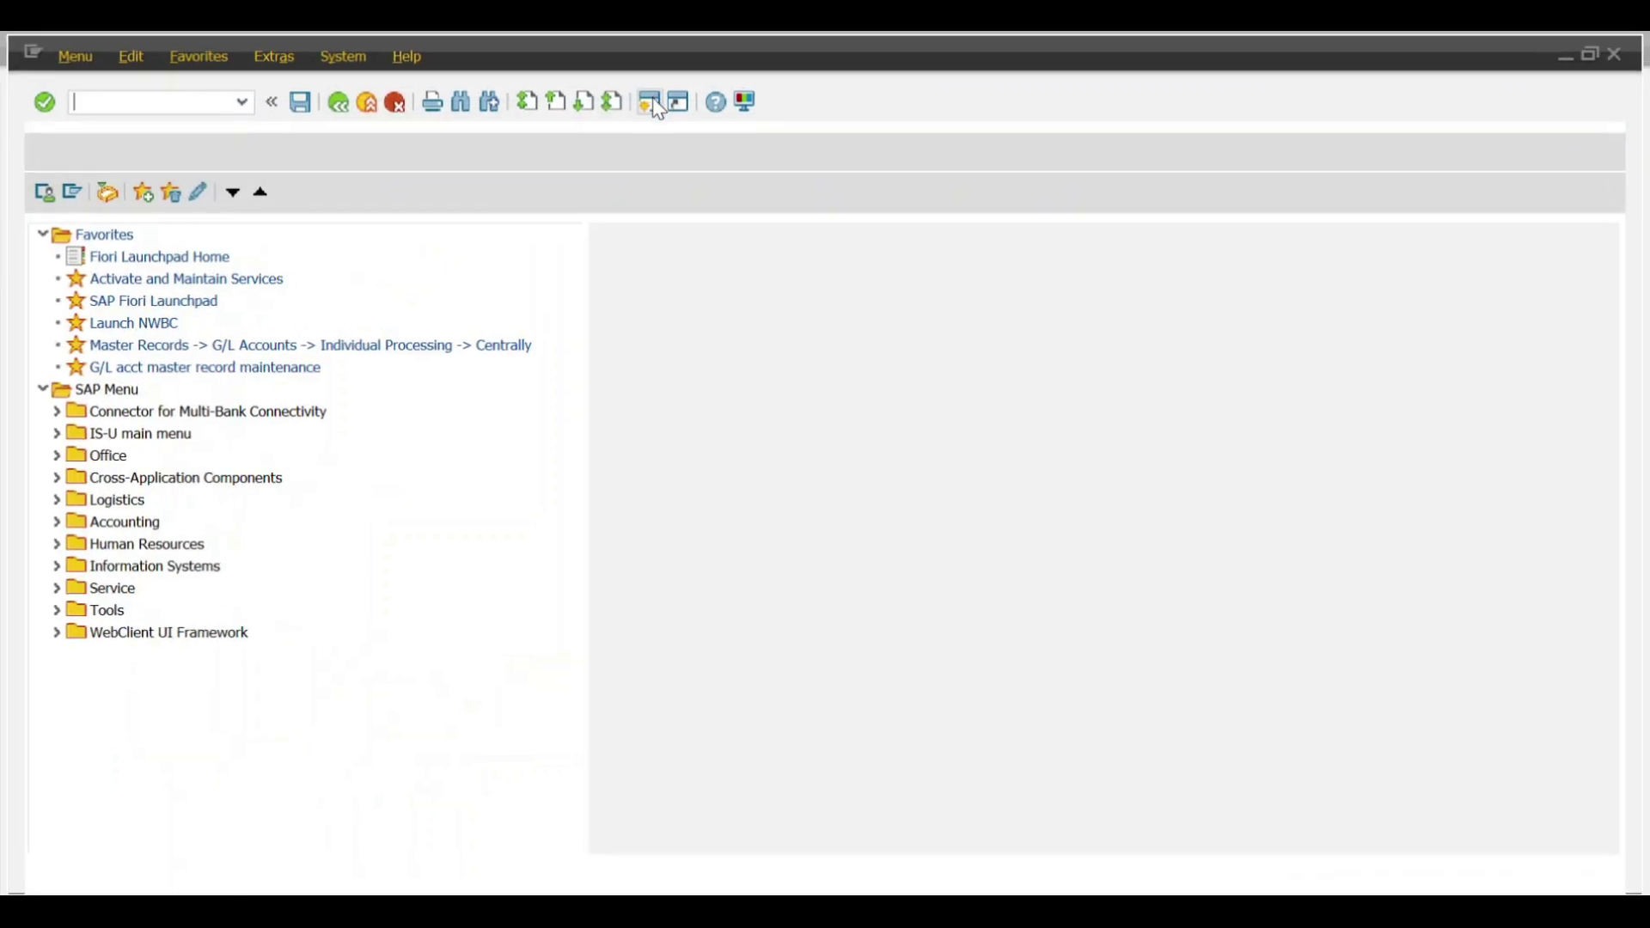
text(ASX)
key(Return)
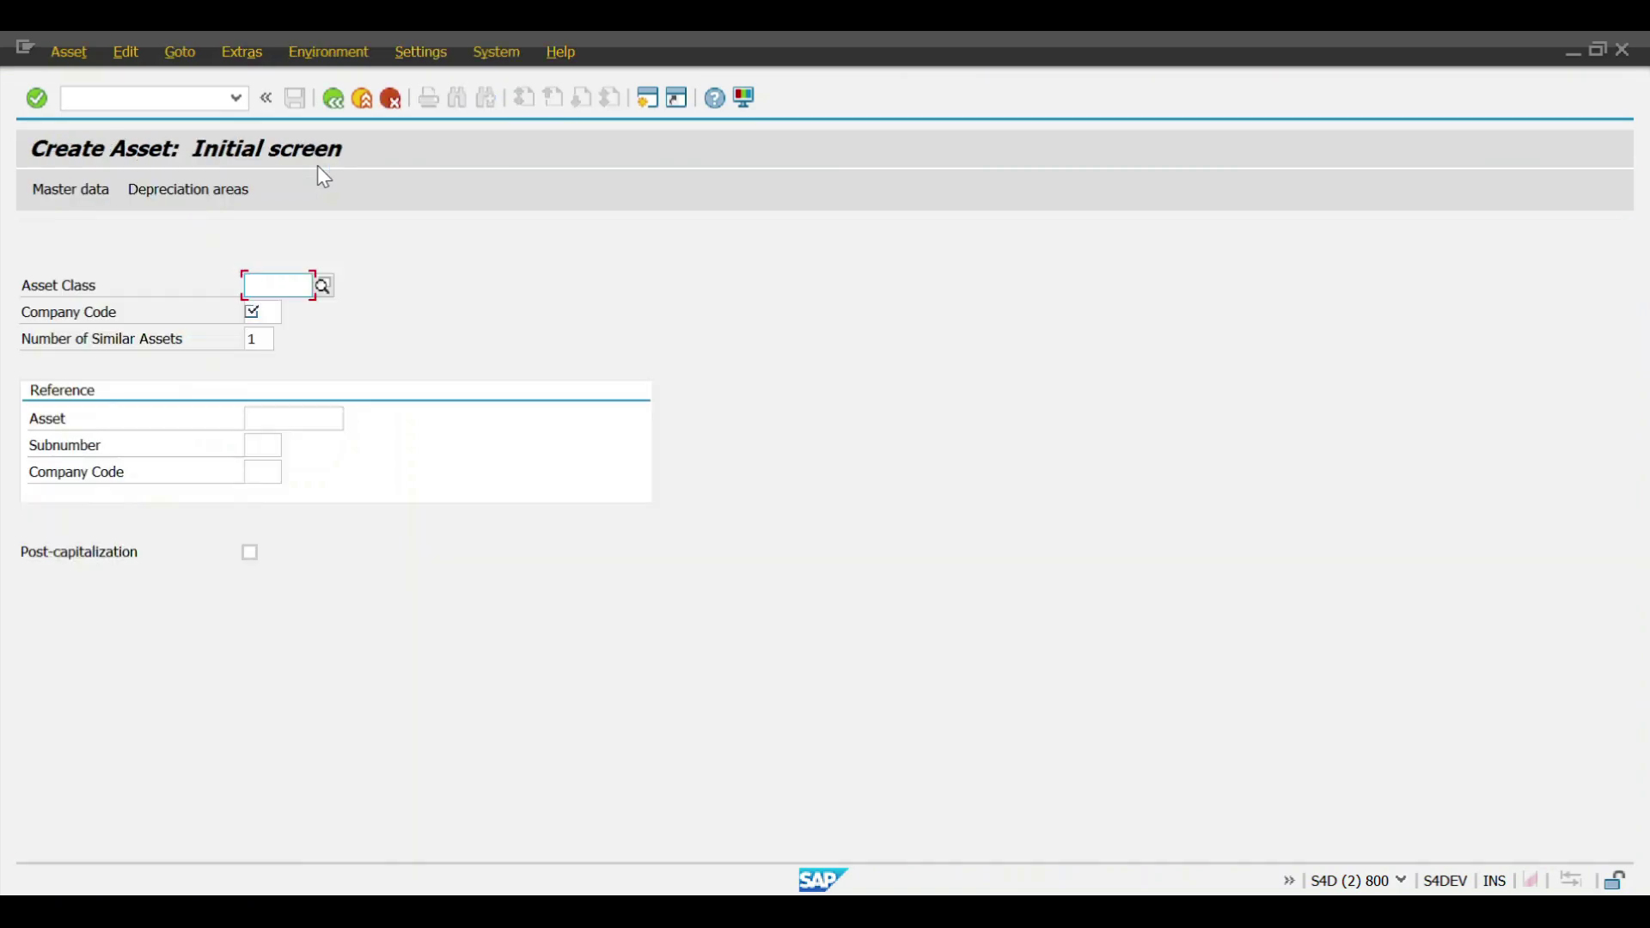
Step: Start a new asset in class Z000001 for company code 2000, leaving the report of all assets to reach its master data
text(Z00001)
key(Tab)
text(2000)
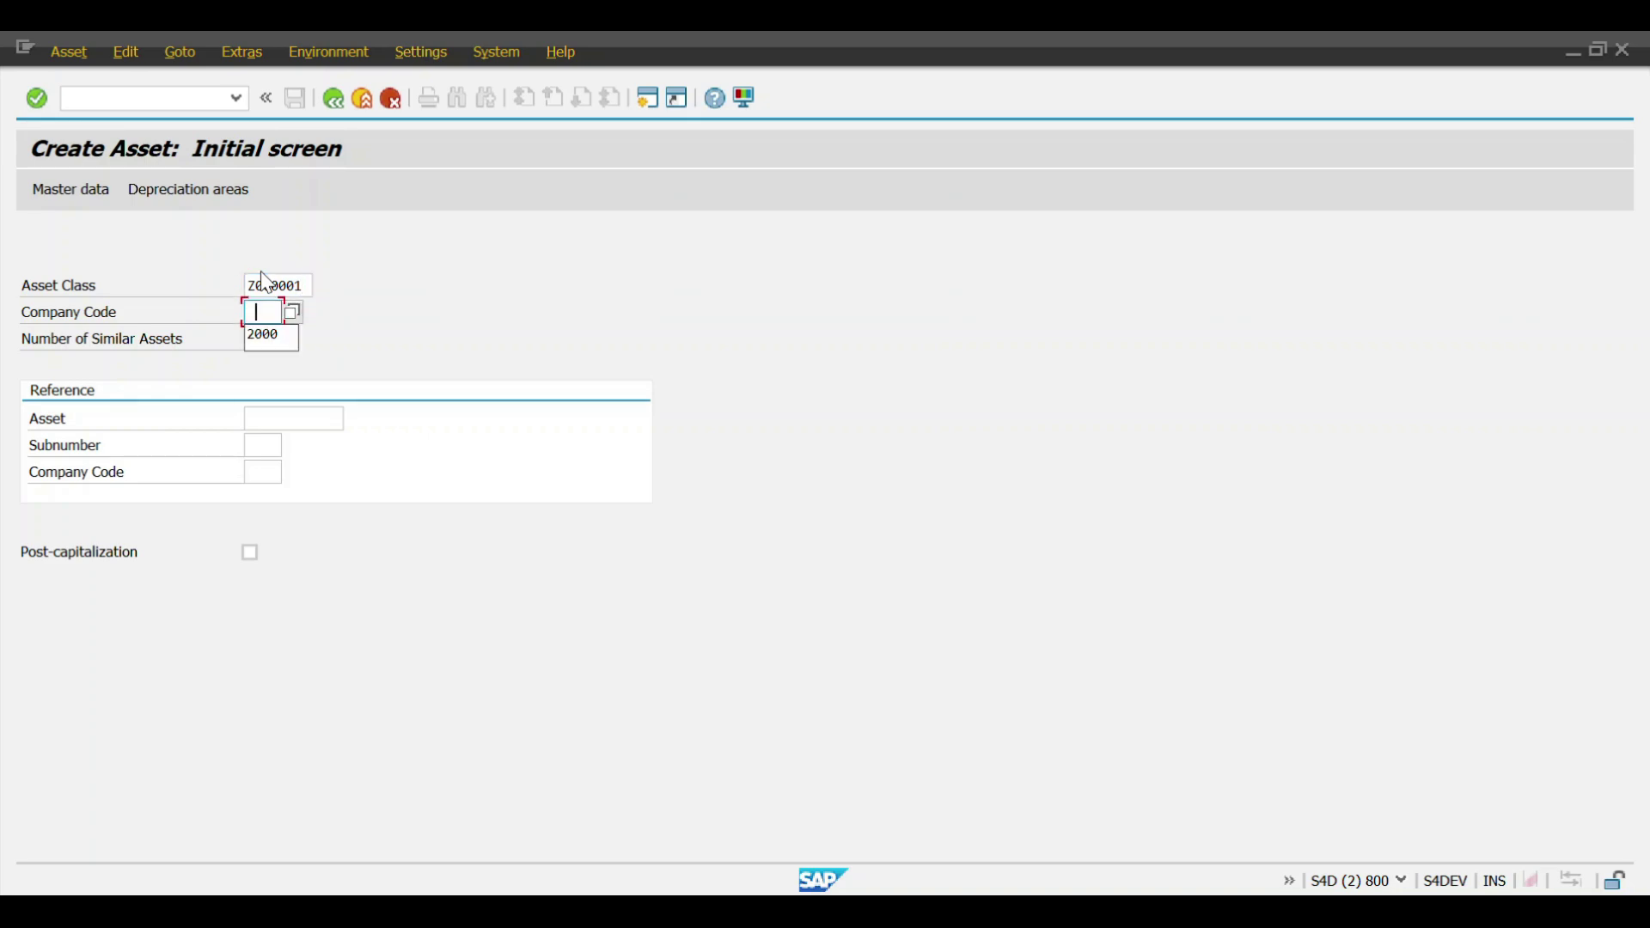
key(Return)
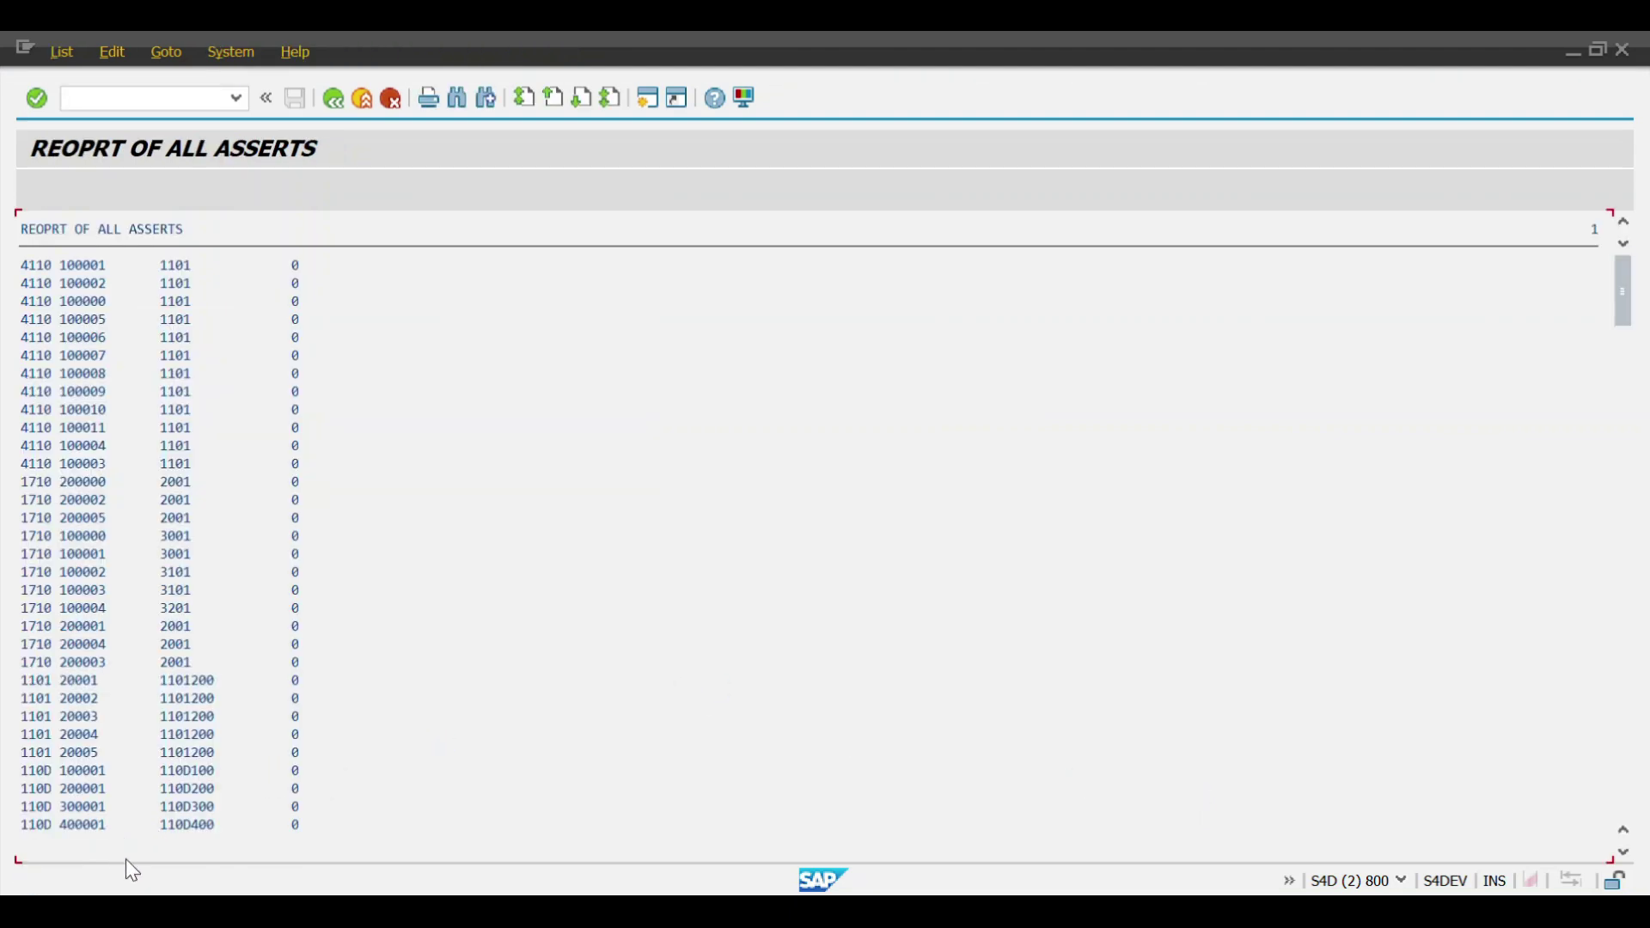
click(334, 99)
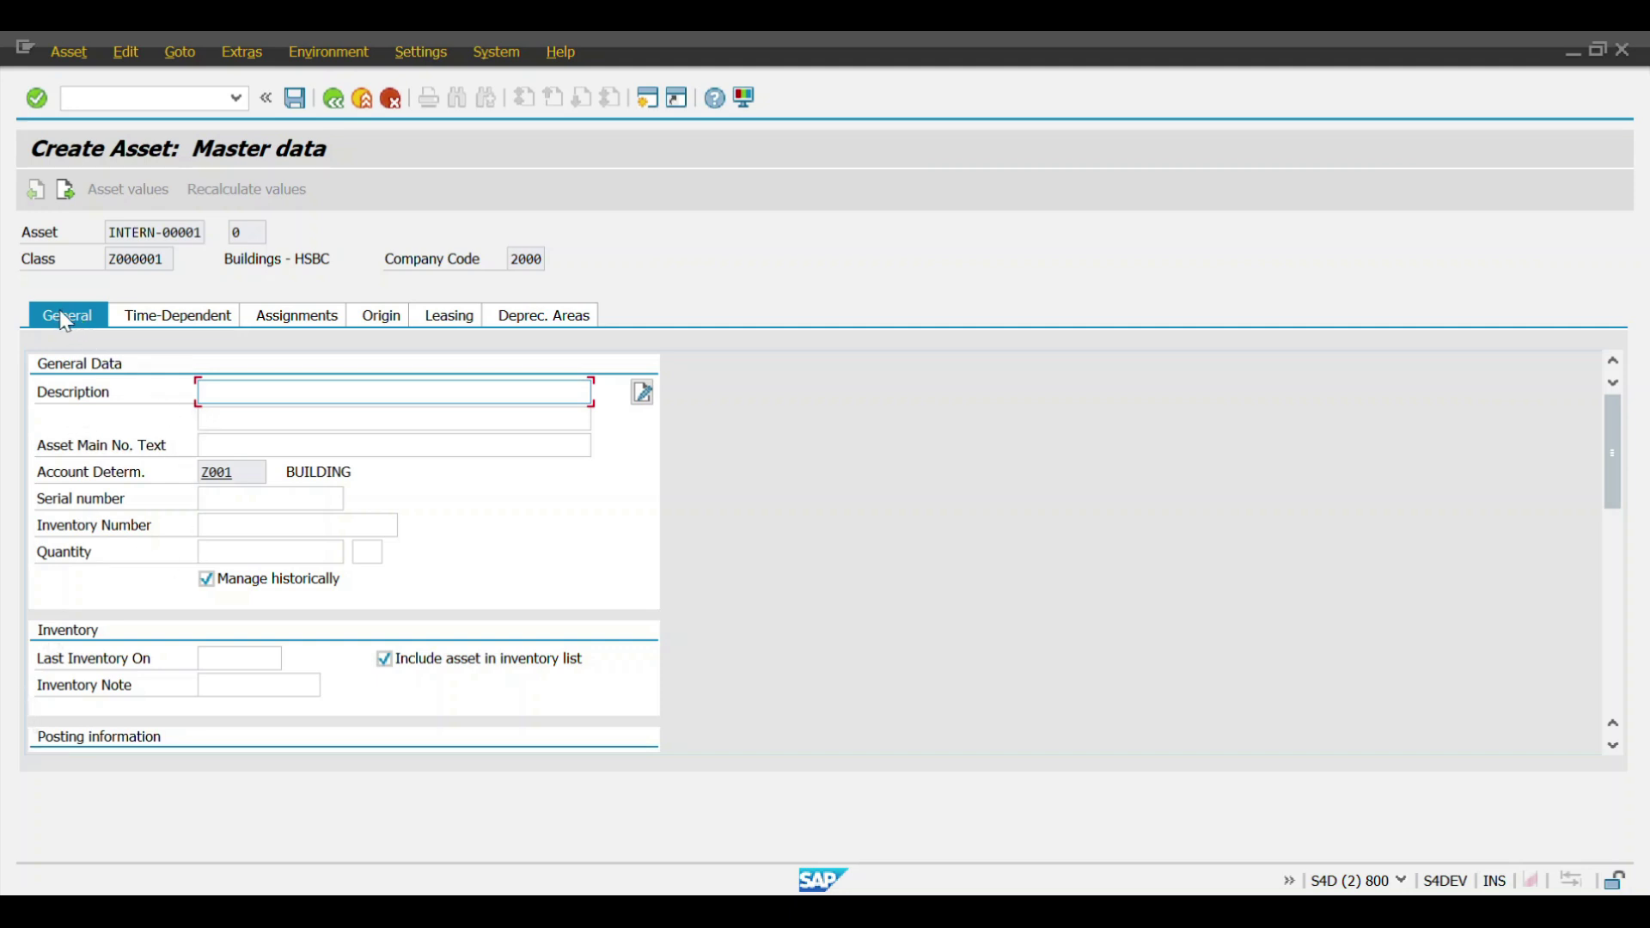
Step: Enter 10000 with currency USD in the Amount 001 field under Enhancements in the asset's general data
drag(1617, 426, 1618, 520)
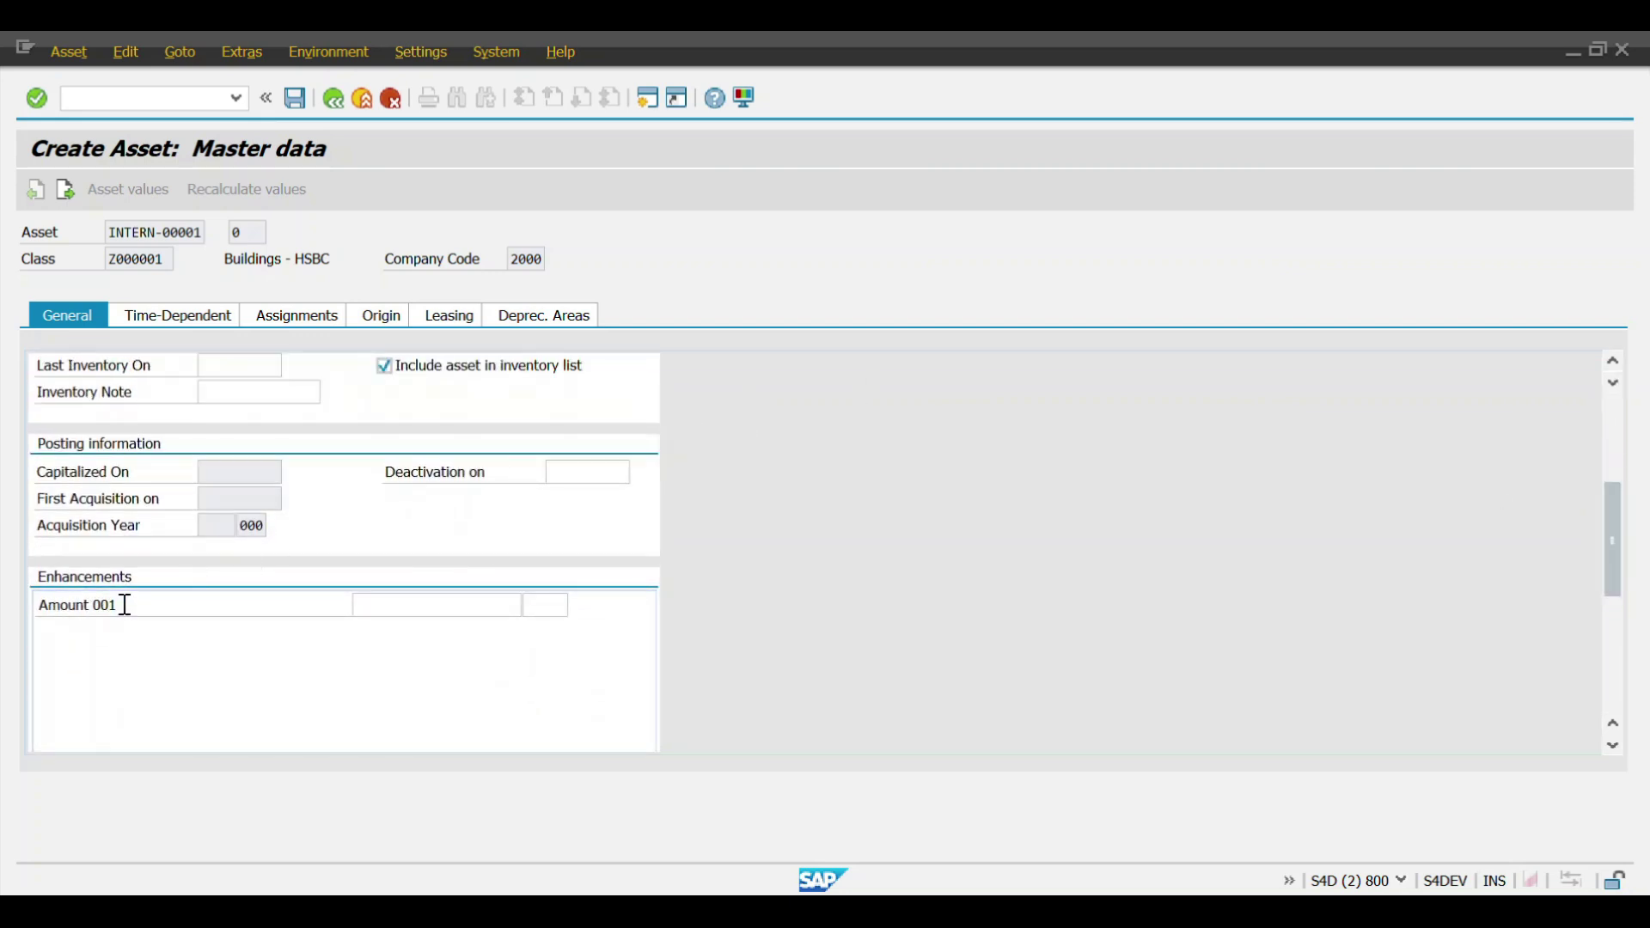
drag(125, 605, 41, 599)
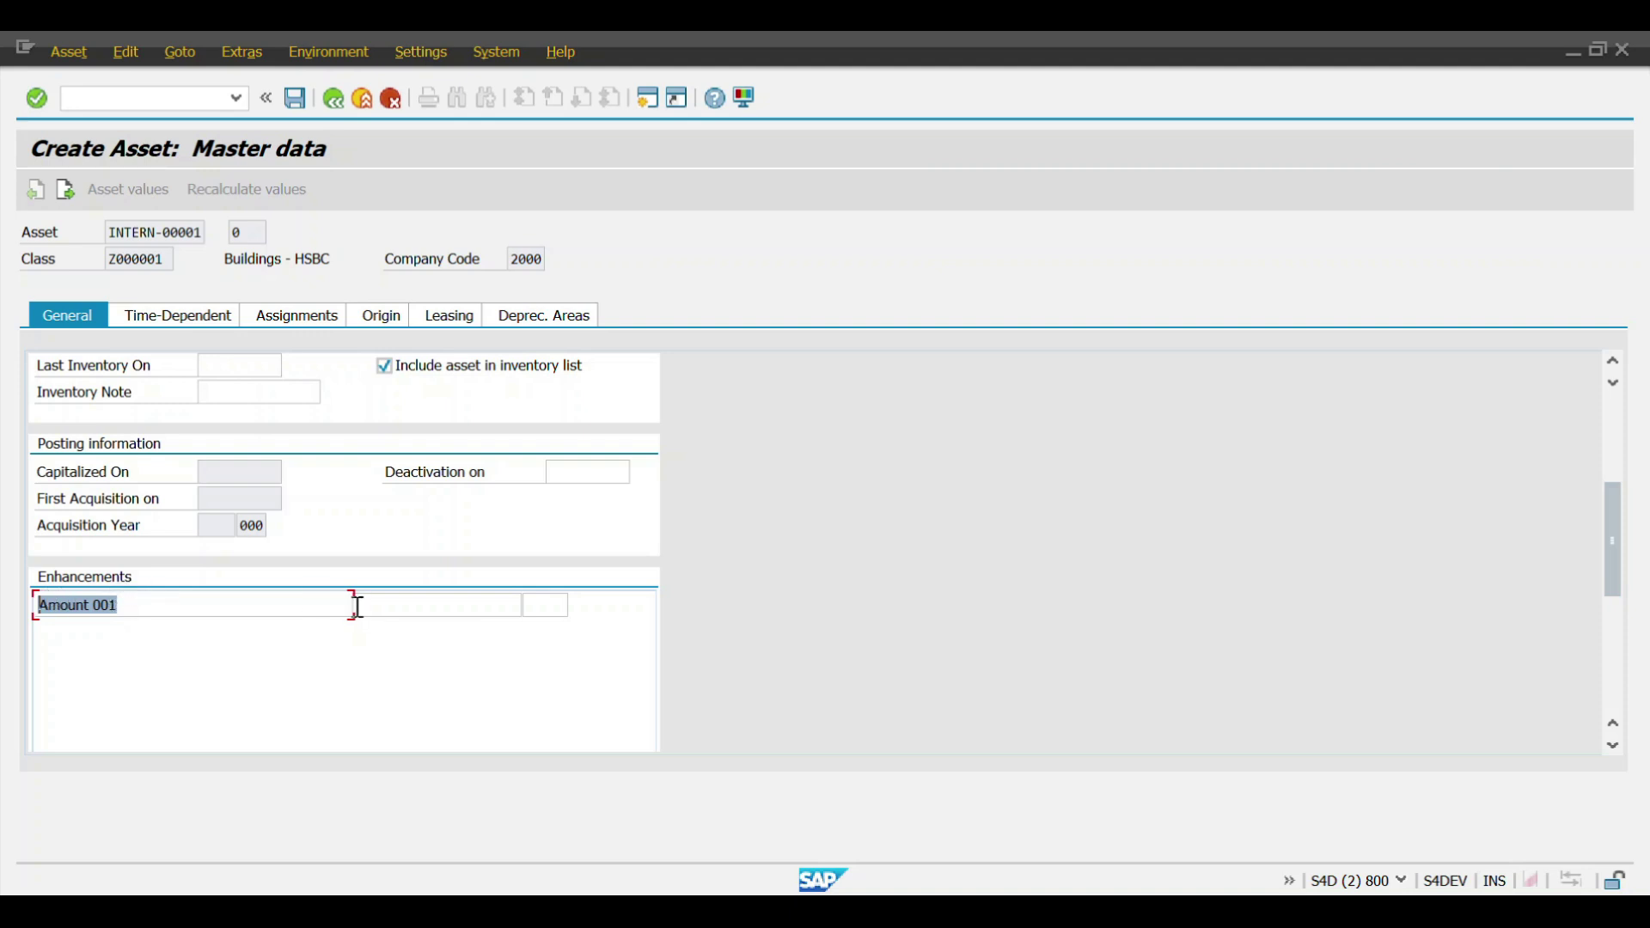
click(438, 608)
text(10000)
key(Tab)
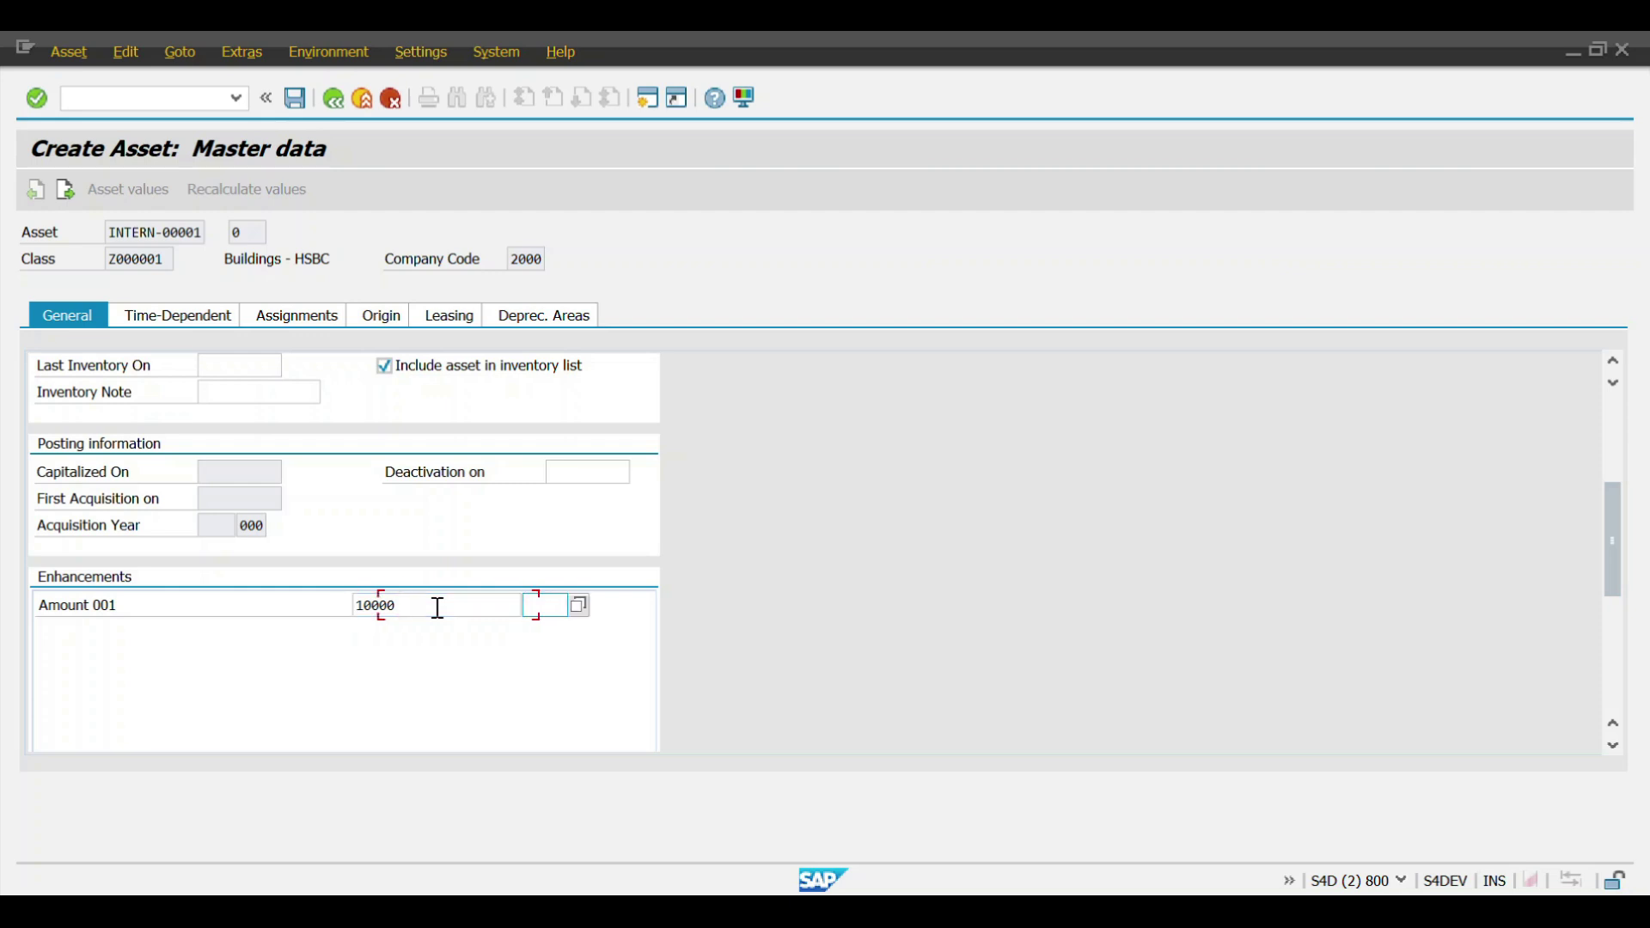
text(EUR)
key(Return)
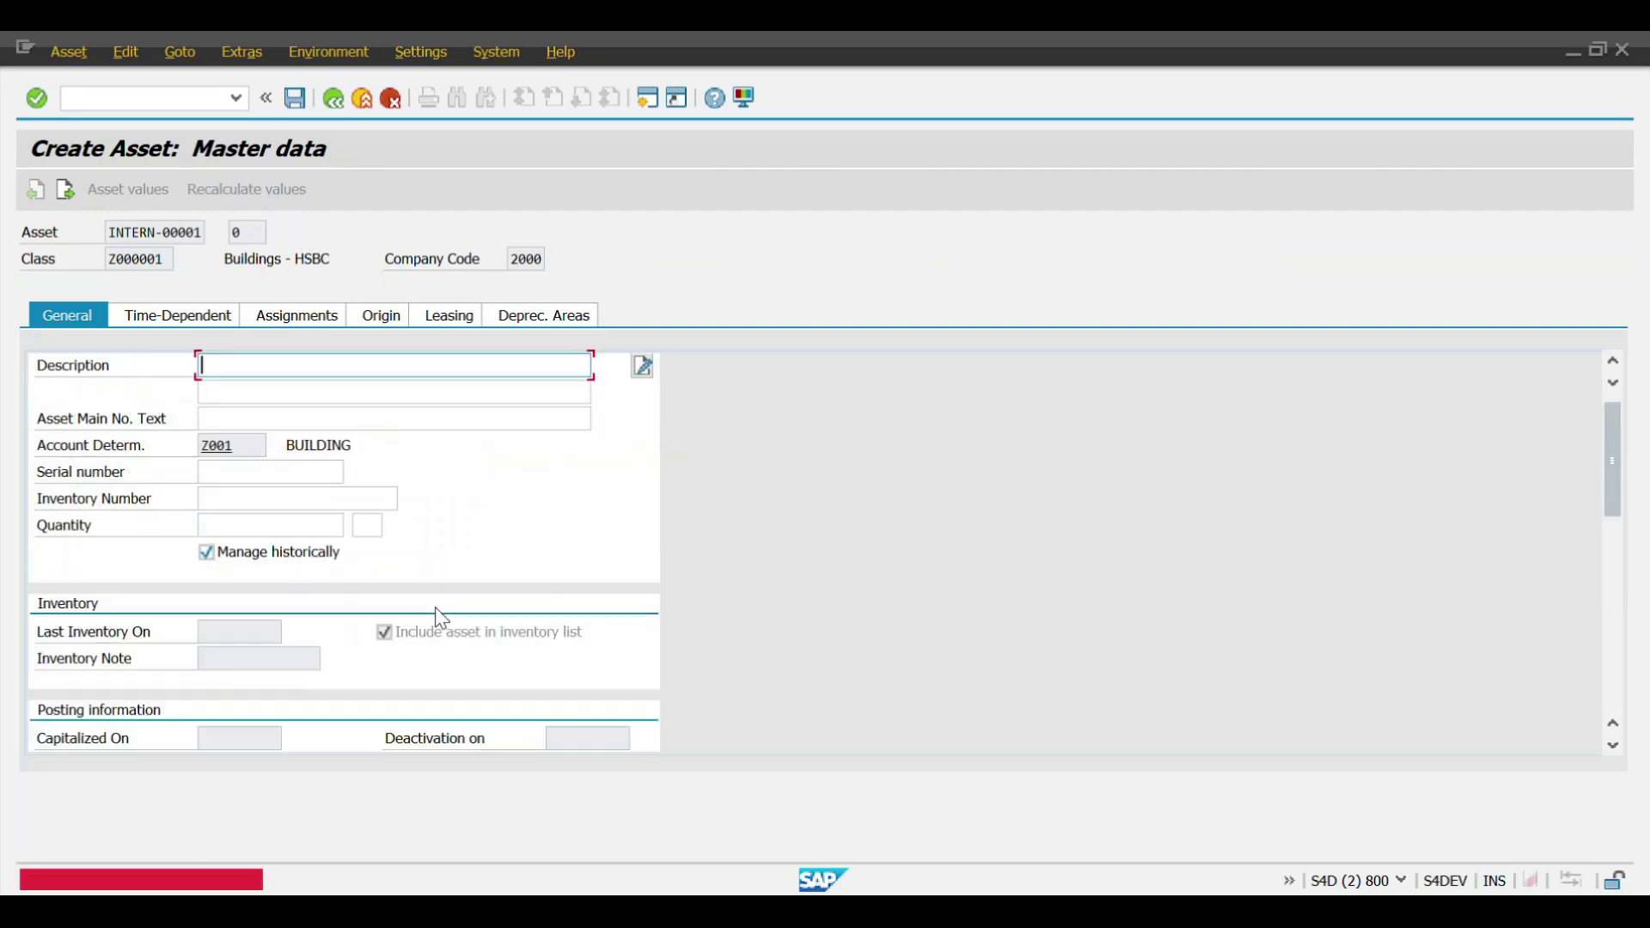
Step: Set the asset's description to TEST001 and acknowledge the information dialog
text(TEST001)
key(Return)
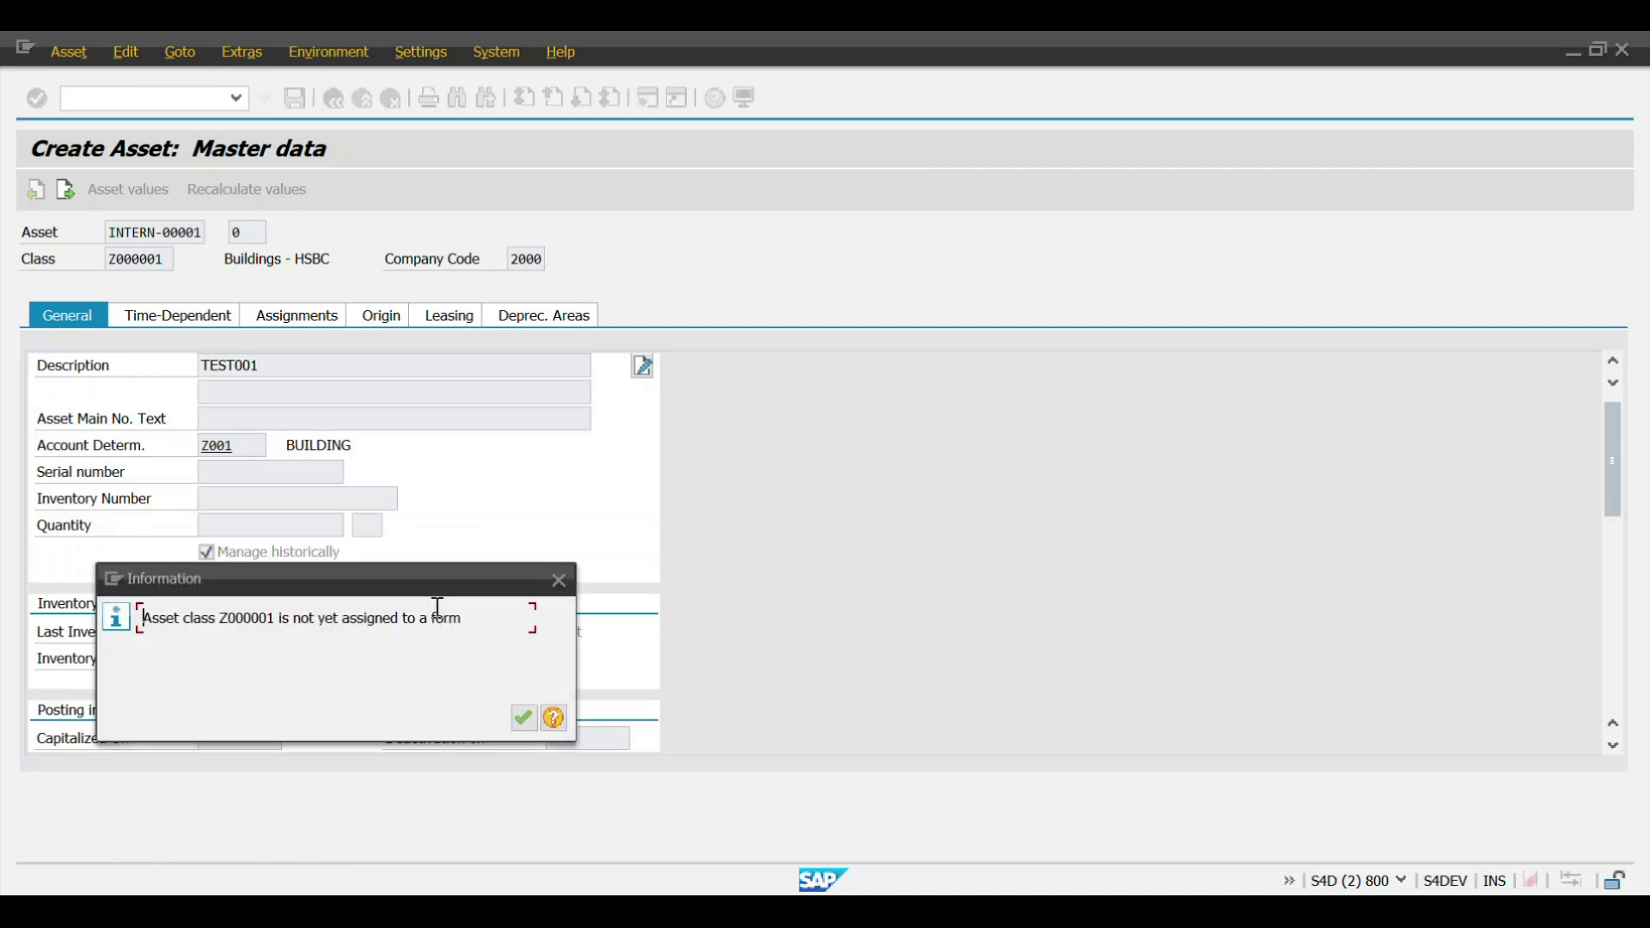
key(Return)
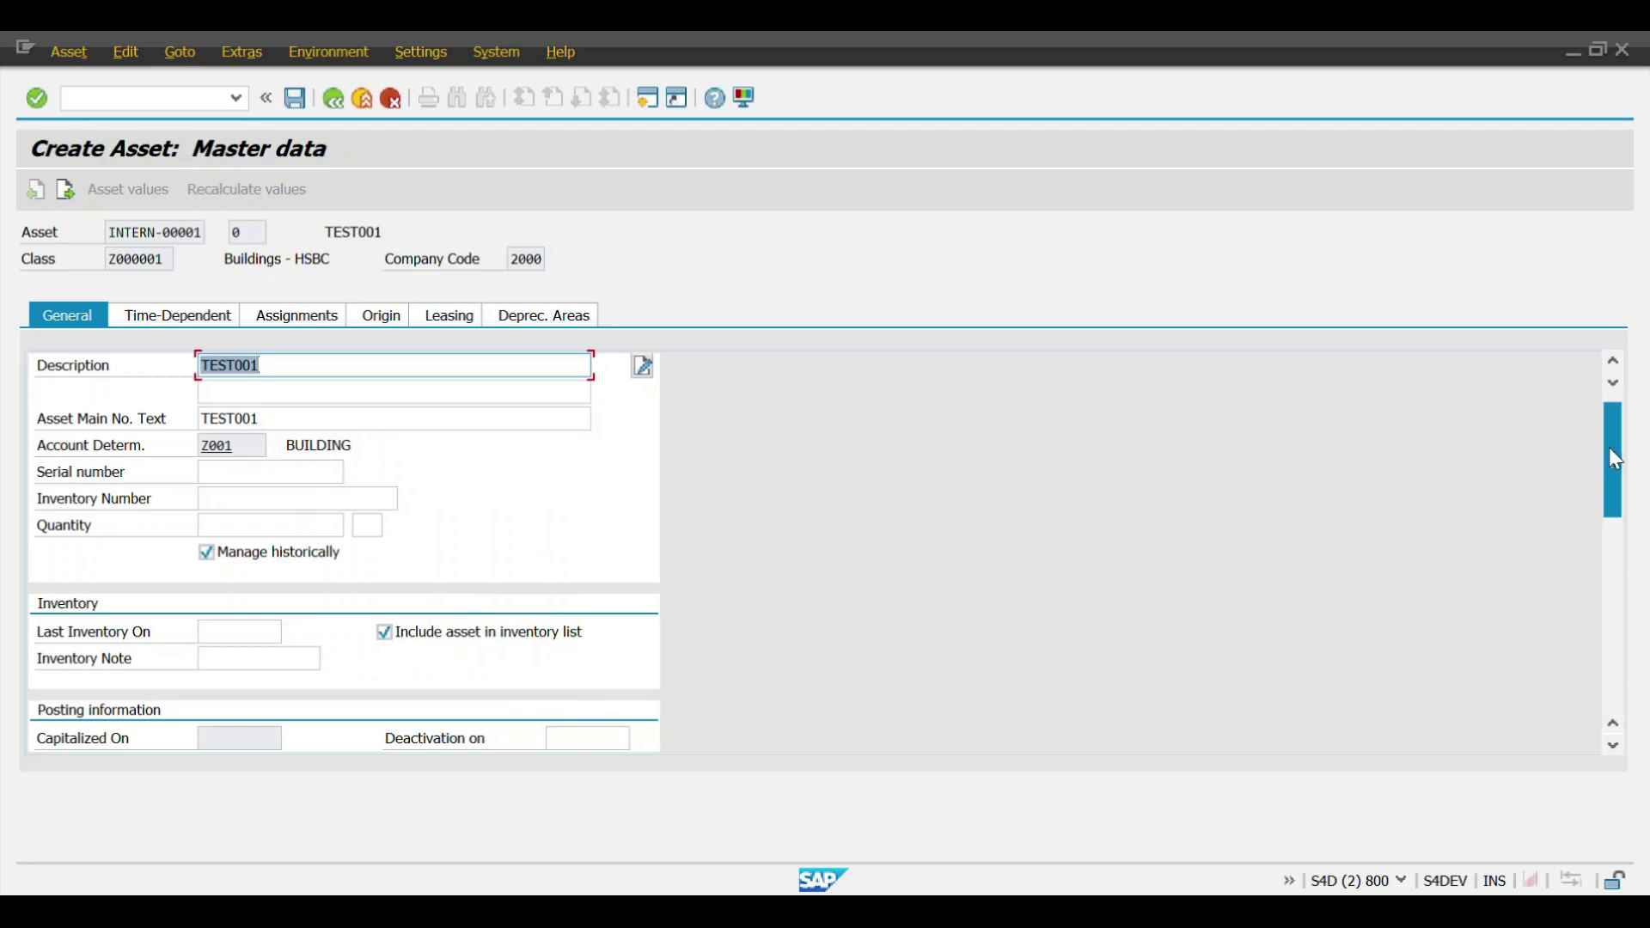
Step: Check the Amount 001 value and its currency in the asset's enhancements, and return to Custom Fields and Logic in Chrome
drag(1609, 447, 1608, 526)
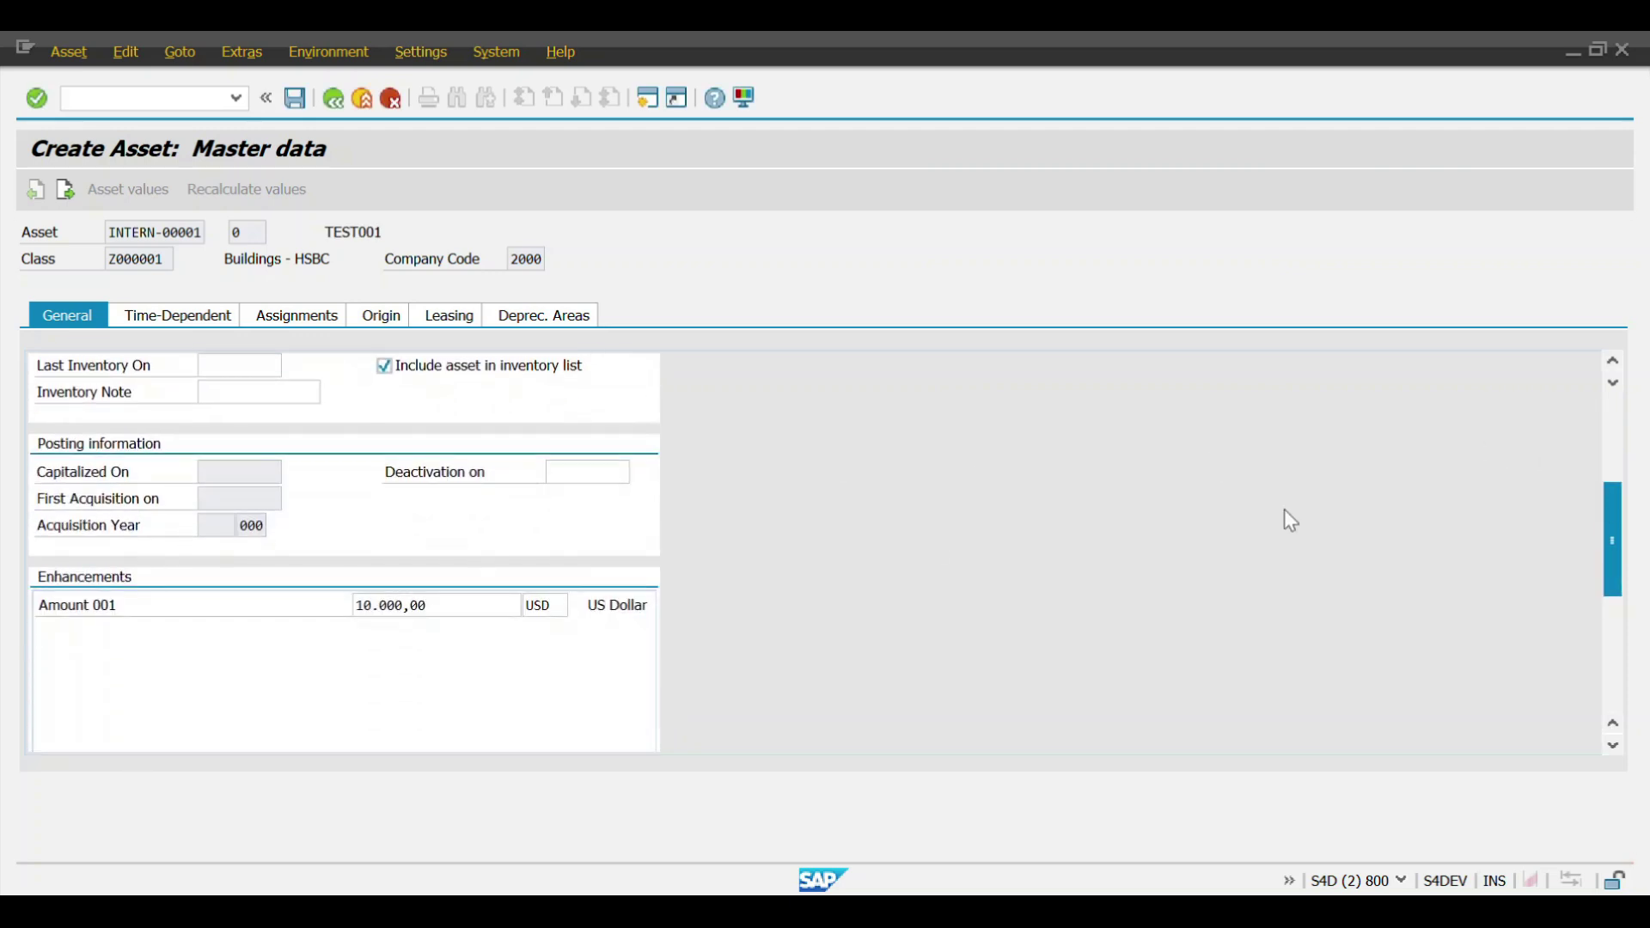
drag(584, 593, 650, 606)
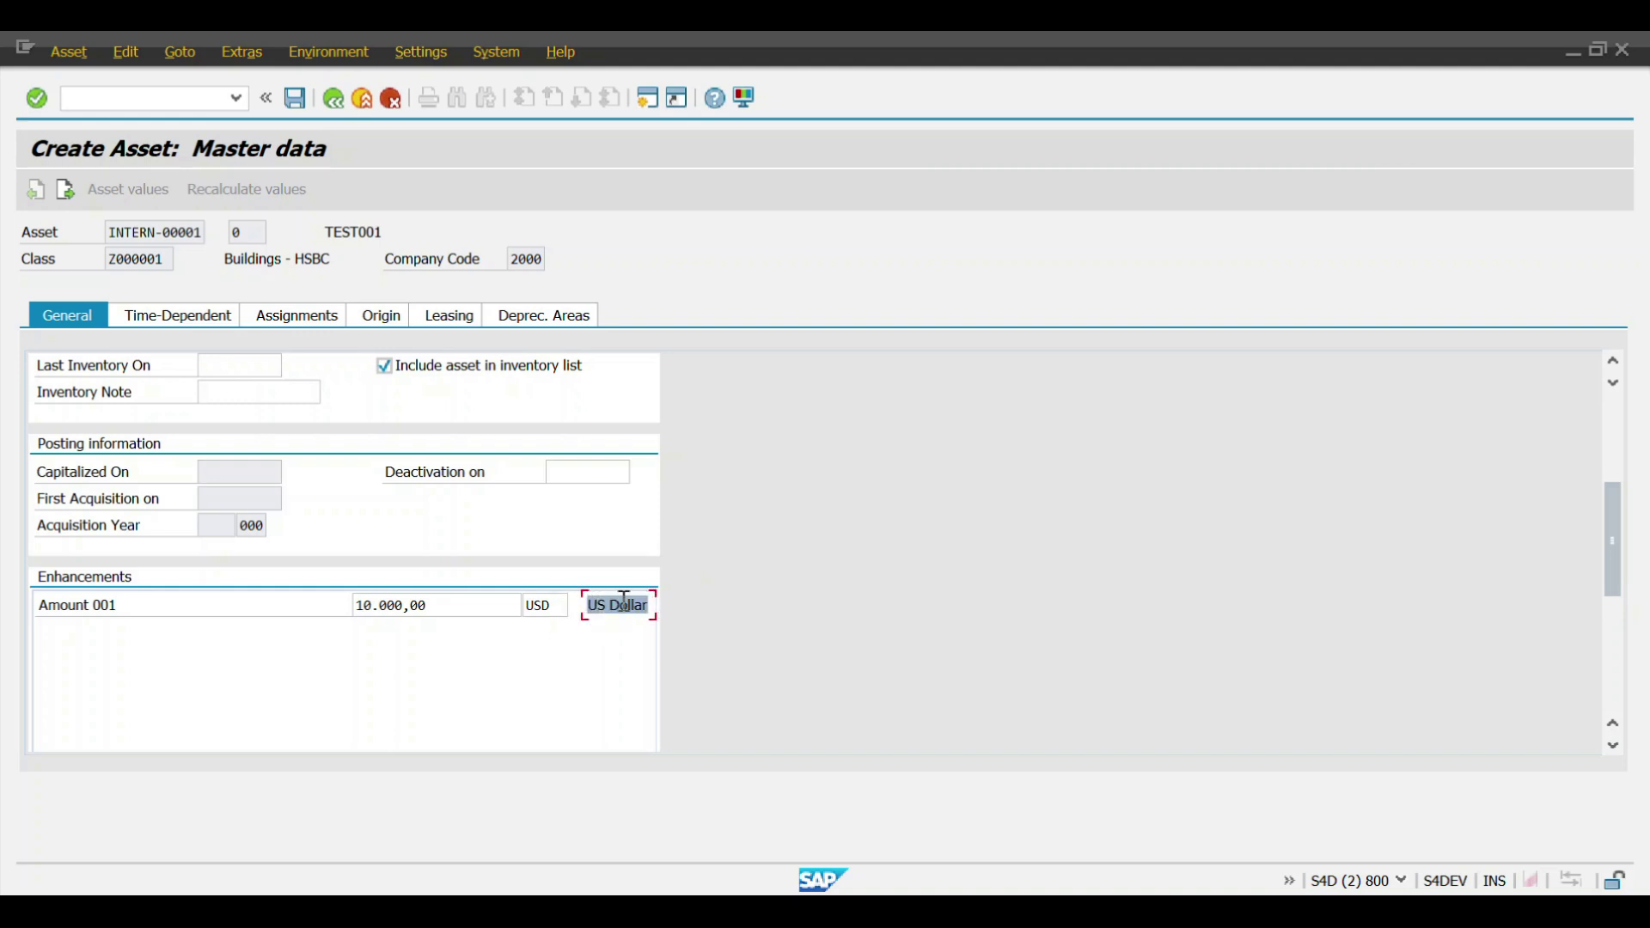
drag(460, 607, 317, 599)
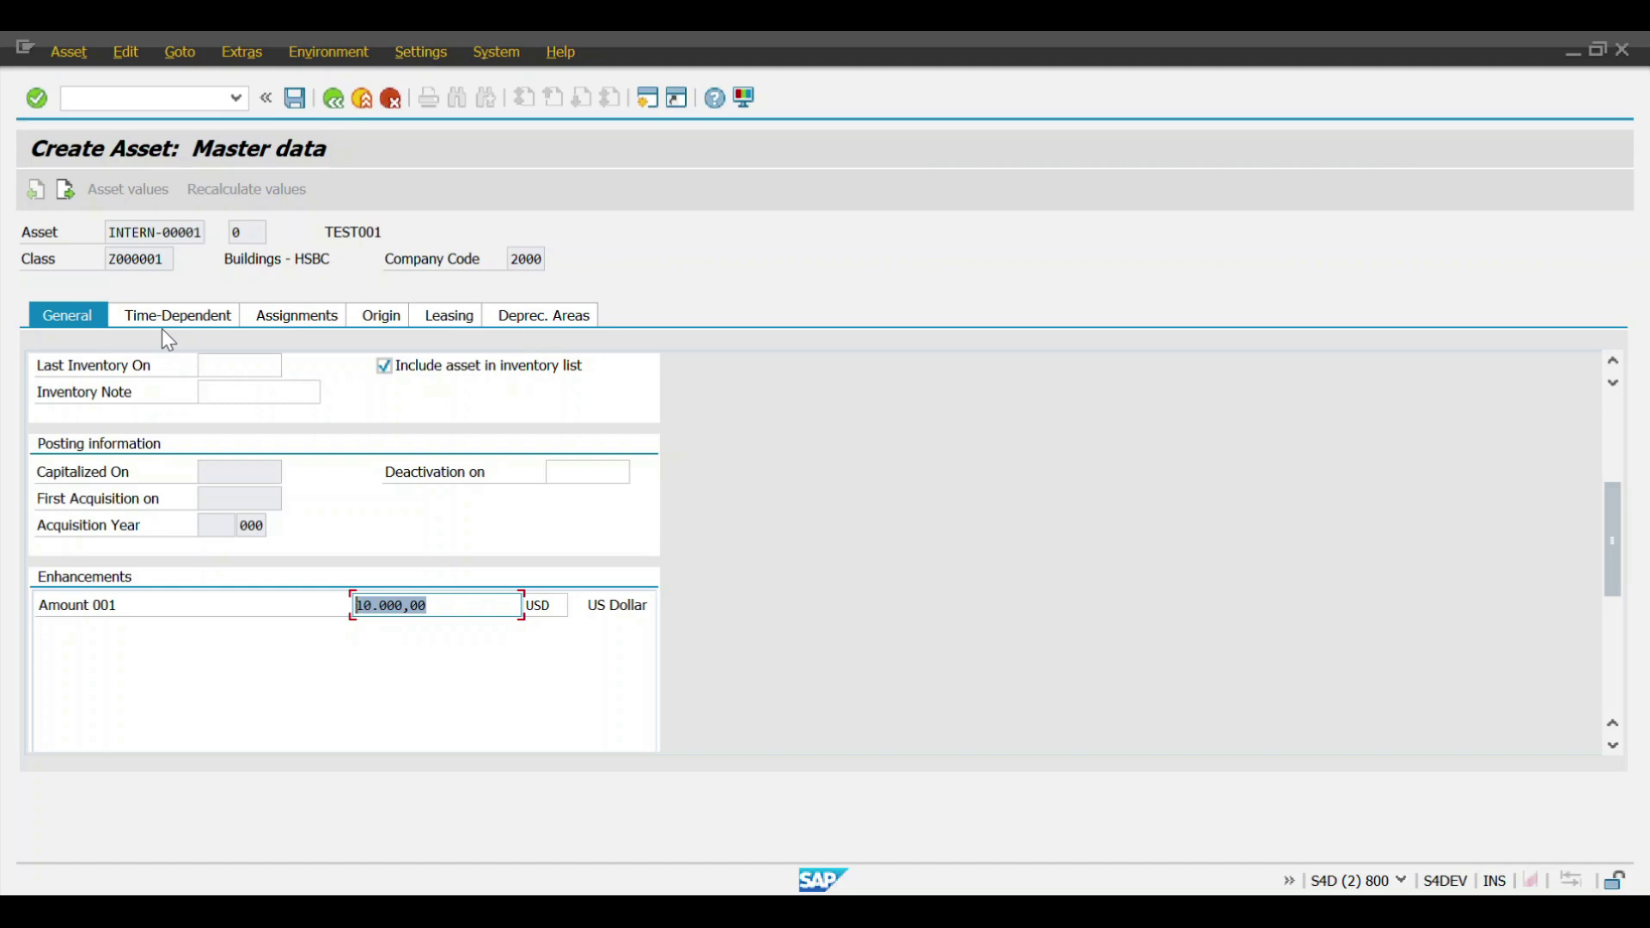
mouse_move(213, 913)
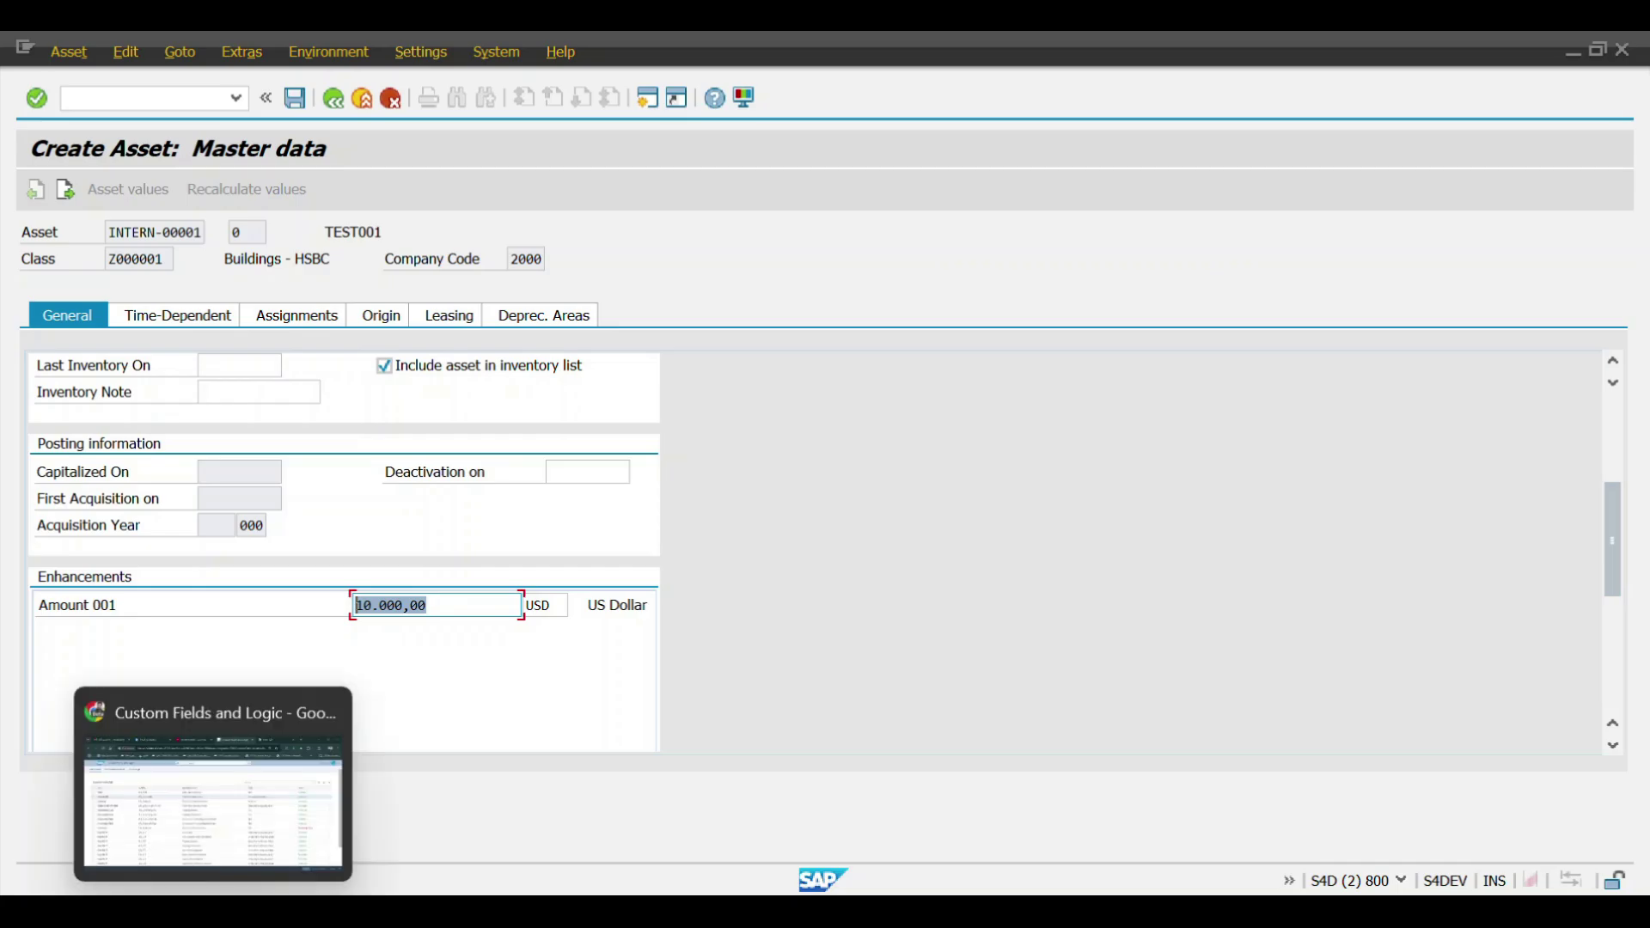
click(213, 790)
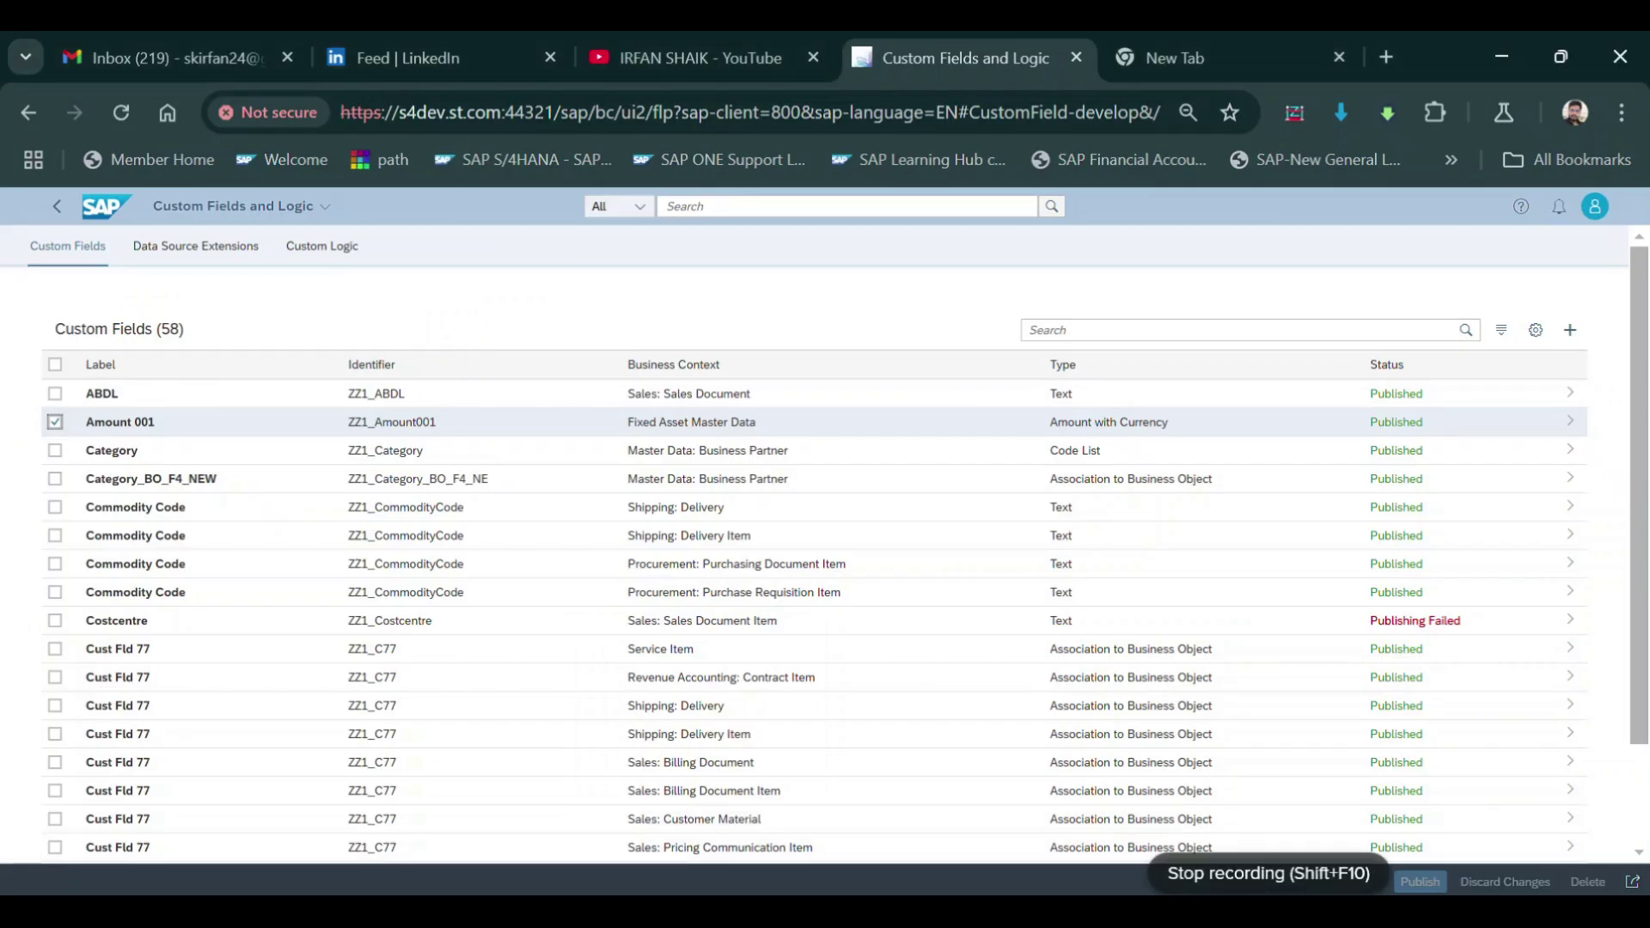